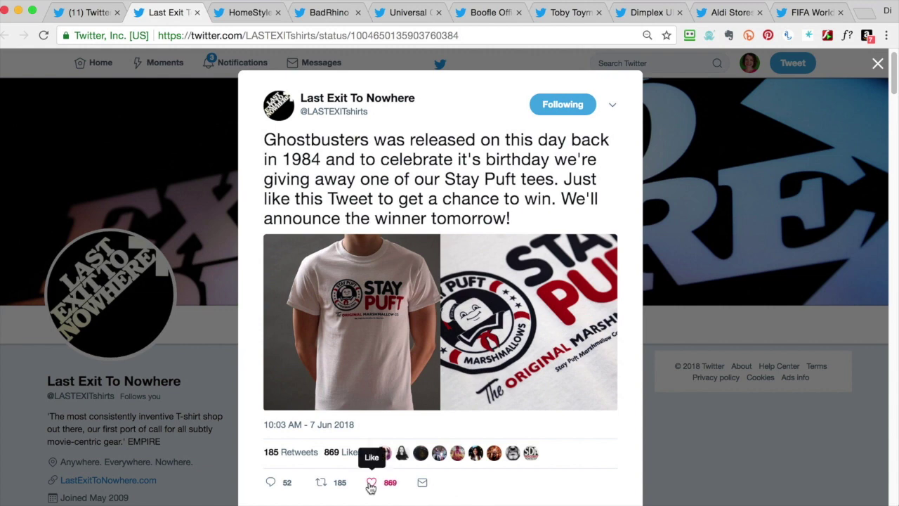
# Step: Like the Last Exit To Nowhere Stay Puft tee giveaway tweet, then close it
pyautogui.click(372, 481)
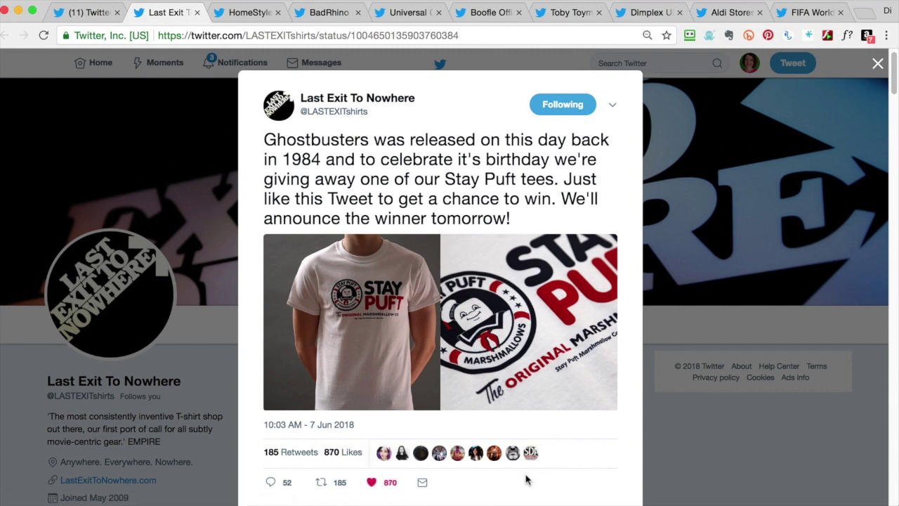
pyautogui.click(197, 13)
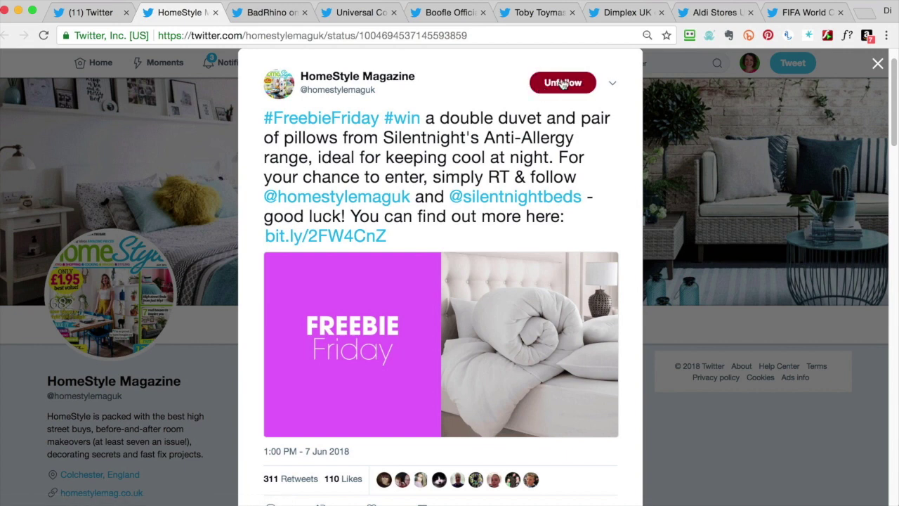
pyautogui.moveTo(407, 88)
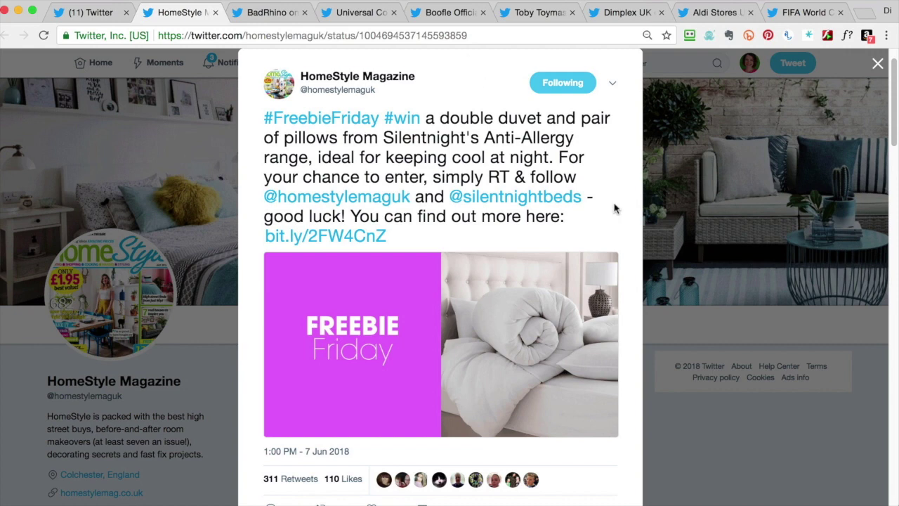
pyautogui.moveTo(571, 208)
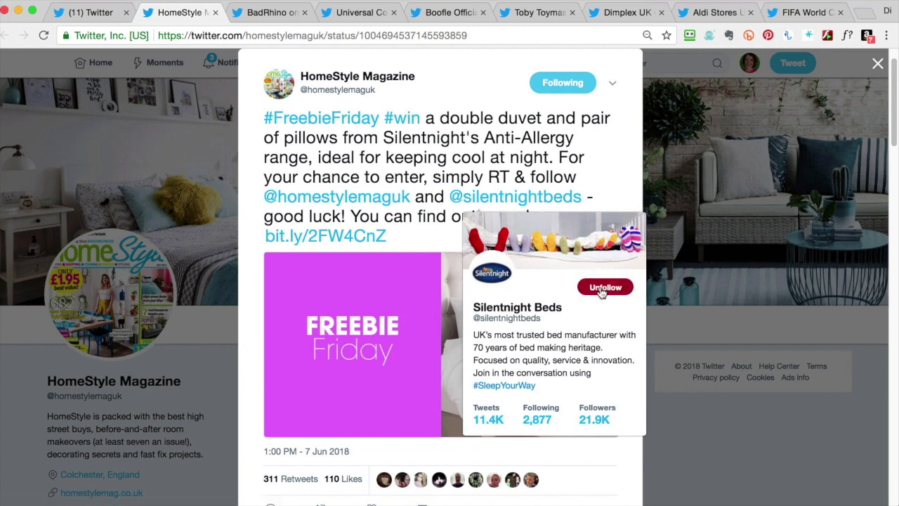
pyautogui.click(602, 291)
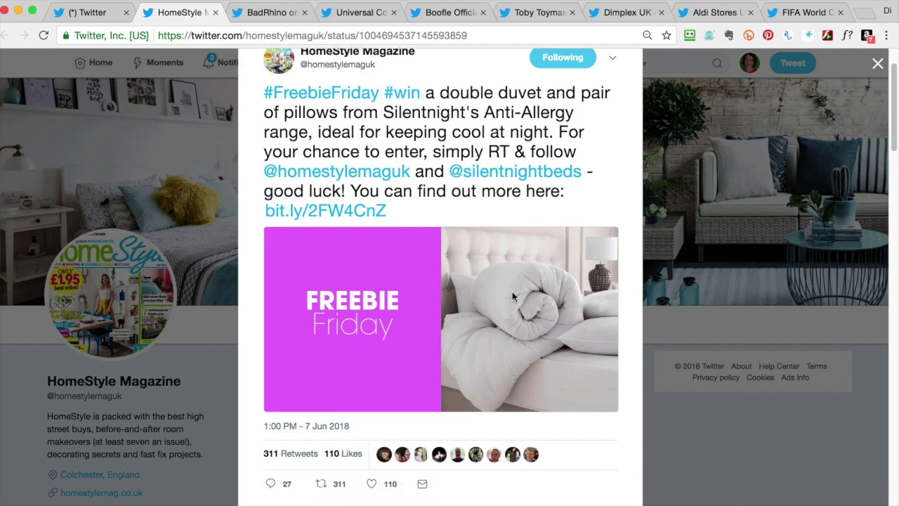
# Step: Retweet the HomeStyle duvet and pillows giveaway, then close the tweet
pyautogui.scroll(-3, 512, 293)
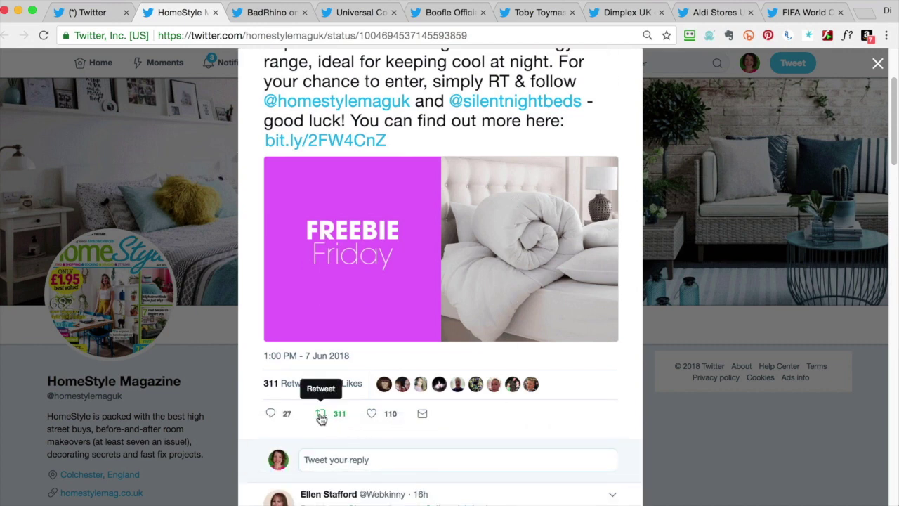
pyautogui.click(321, 414)
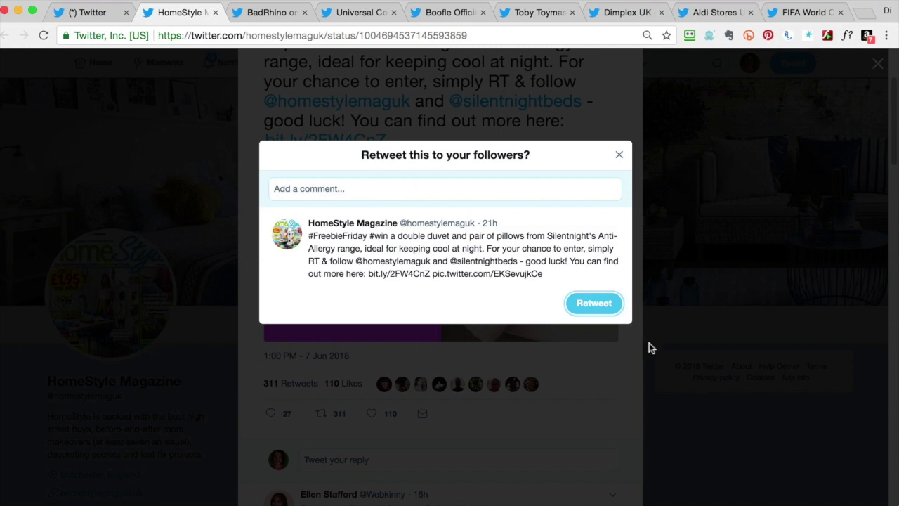
pyautogui.click(605, 307)
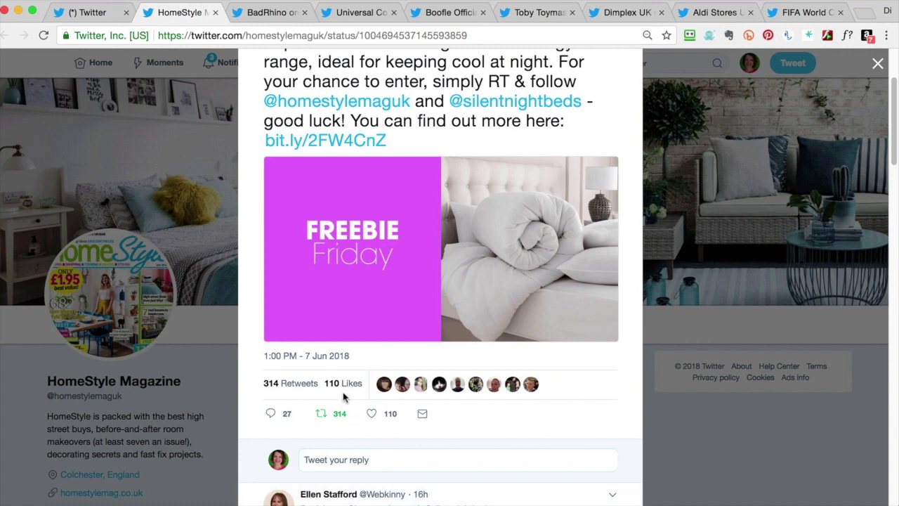
pyautogui.scroll(5, 413, 304)
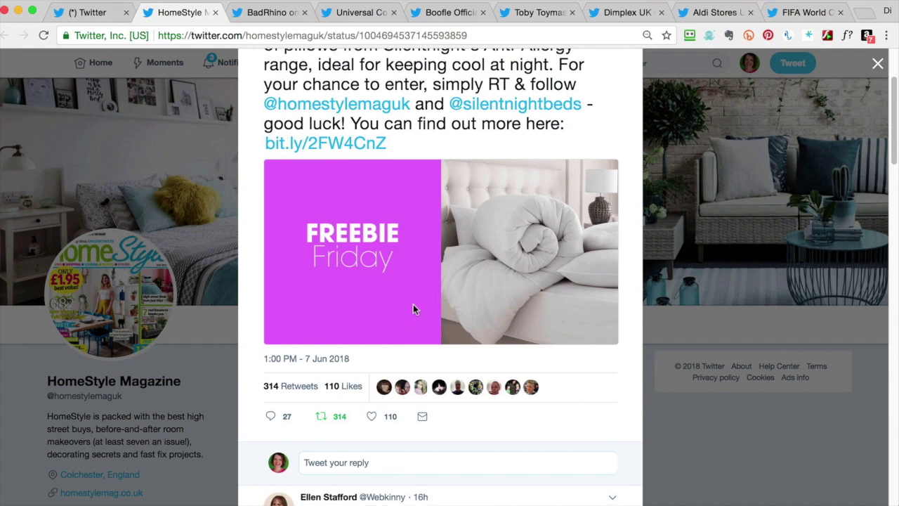
pyautogui.press('super+w')
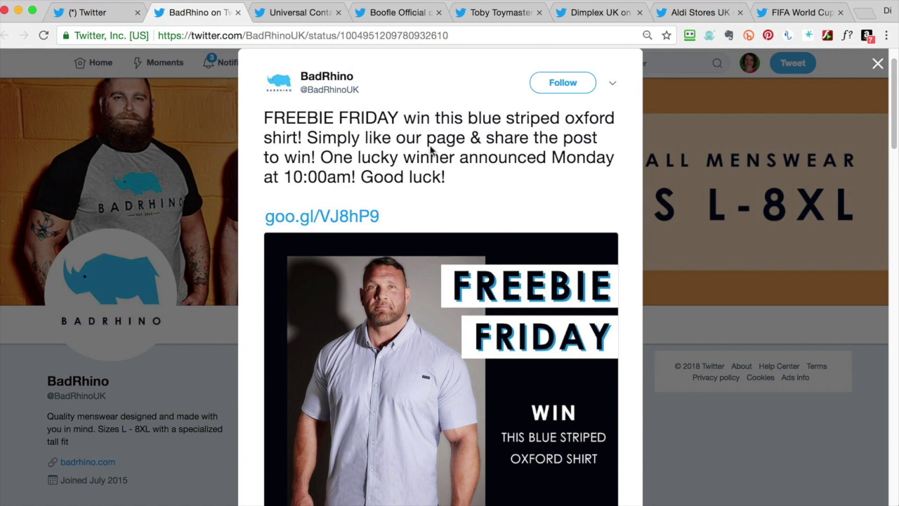
# Step: Follow BadRhino, retweet its blue striped oxford shirt giveaway, and close that tweet
pyautogui.click(569, 84)
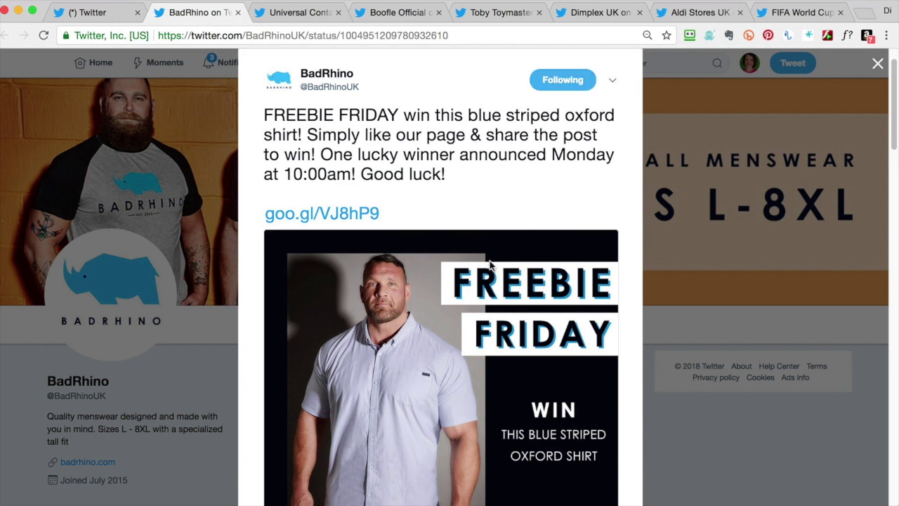
pyautogui.scroll(-5, 492, 281)
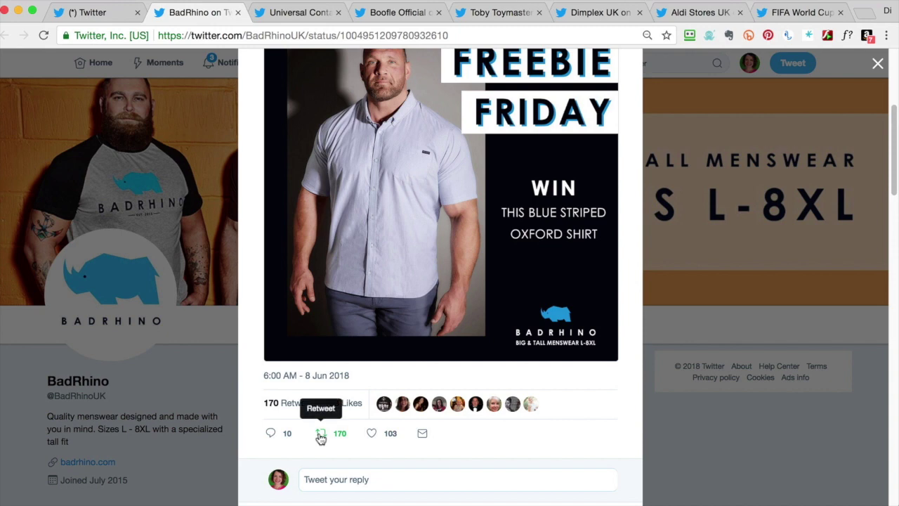
pyautogui.click(320, 433)
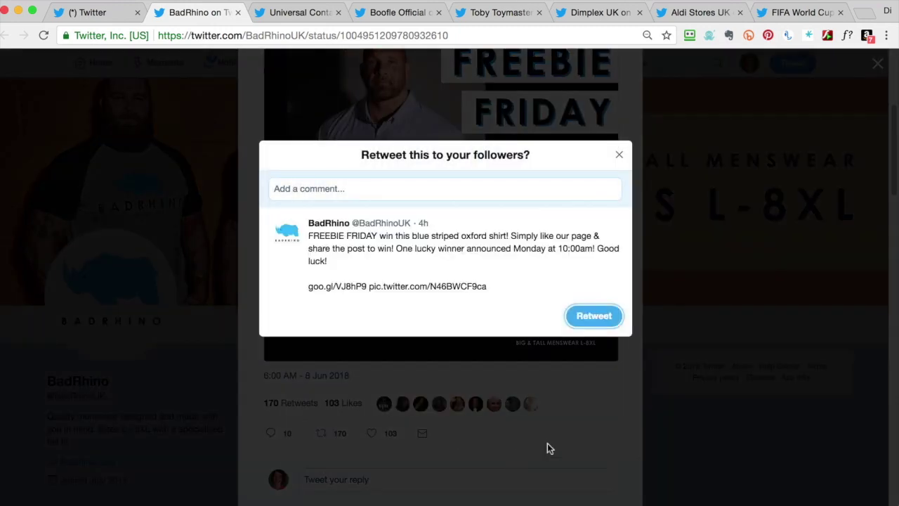
pyautogui.click(593, 316)
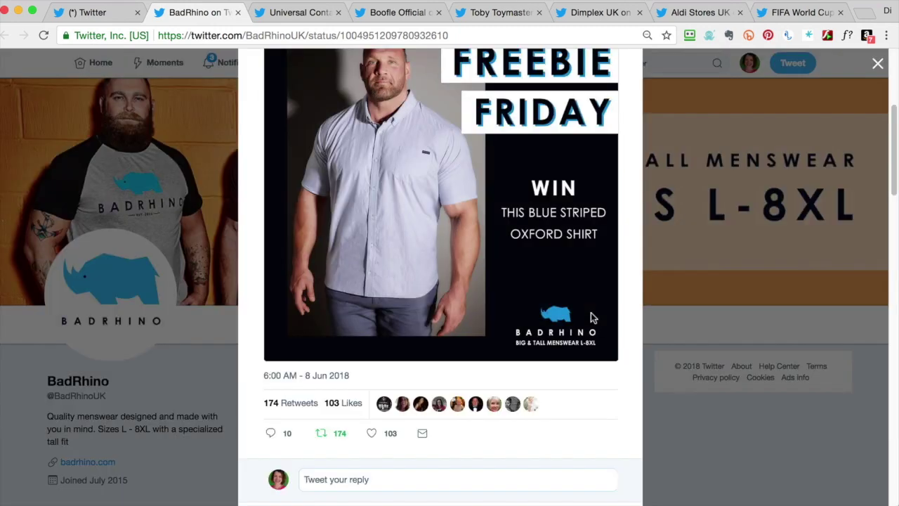
pyautogui.click(237, 13)
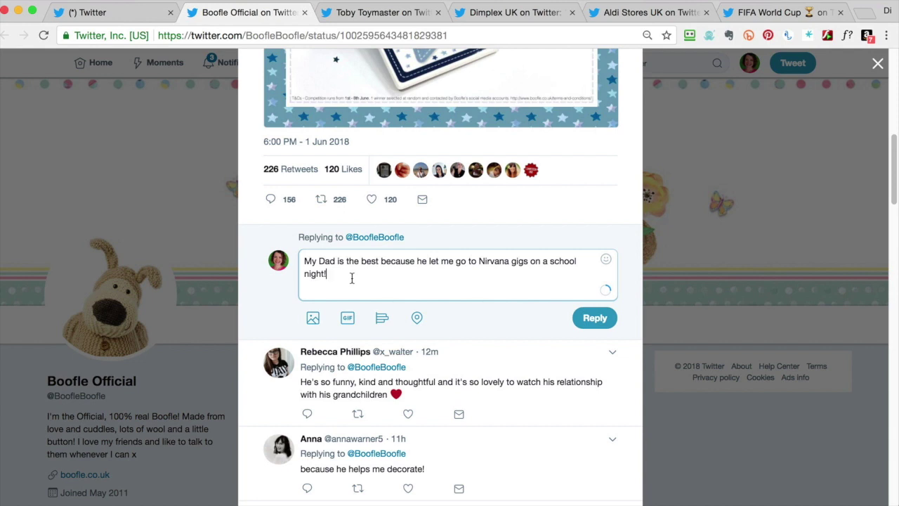
# Step: Post the drafted reply about why Dad is the best on Boofle's Father's Day tweet
pyautogui.click(593, 318)
pyautogui.scroll(4, 583, 326)
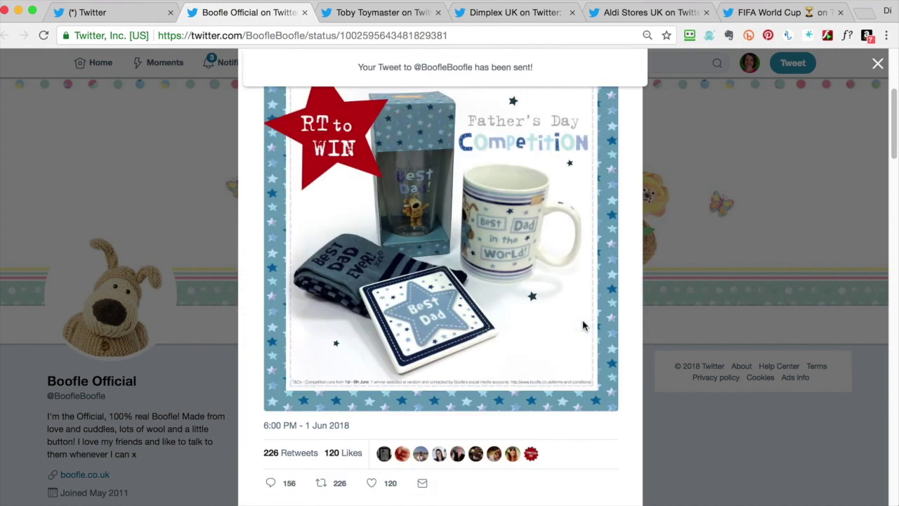
pyautogui.scroll(5, 583, 325)
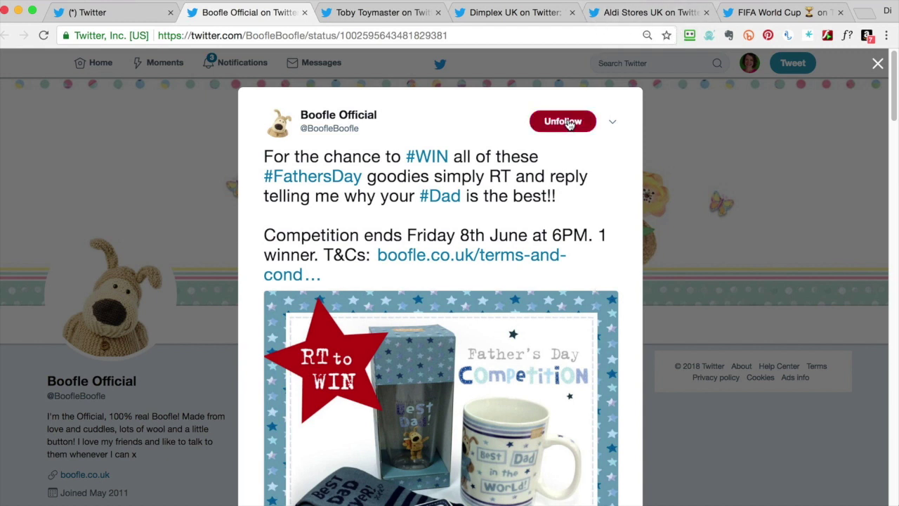
# Step: Retweet Boofle's Father's Day competition and close the tweet
pyautogui.scroll(-5, 386, 372)
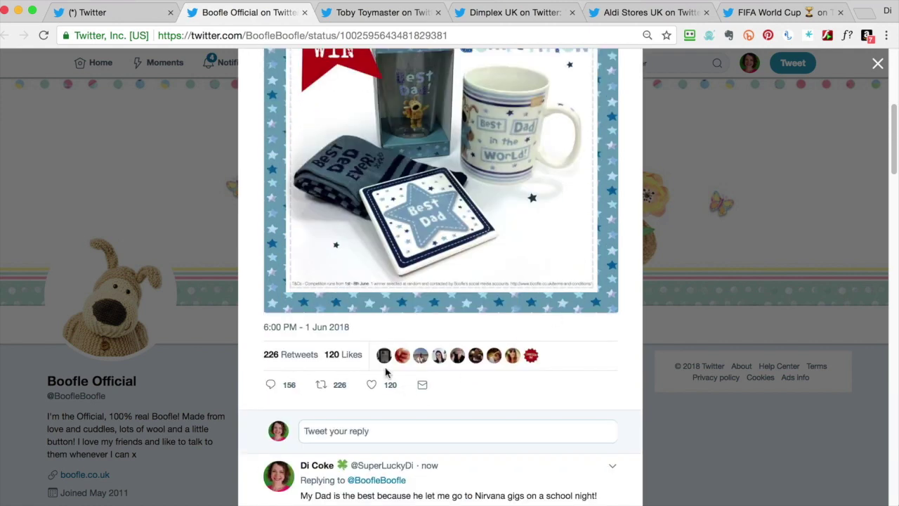
pyautogui.click(321, 385)
pyautogui.click(594, 317)
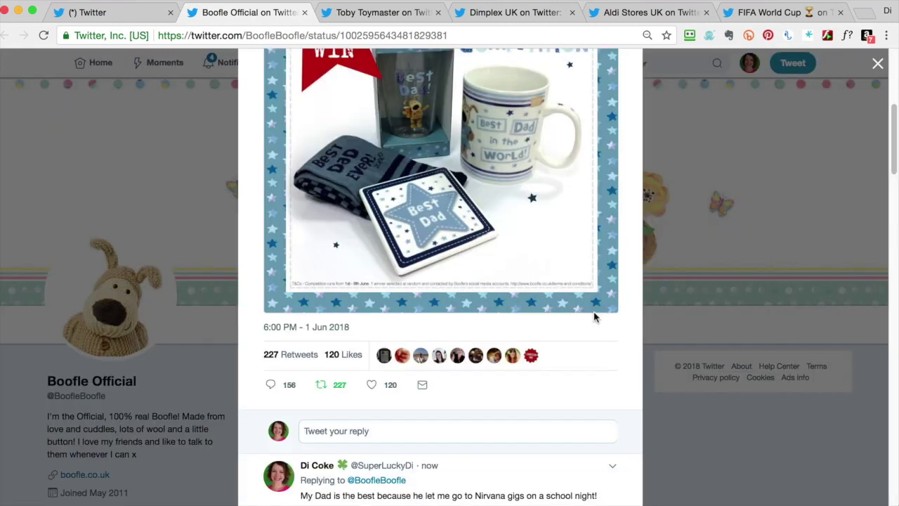
pyautogui.scroll(3, 587, 295)
pyautogui.scroll(2, 581, 285)
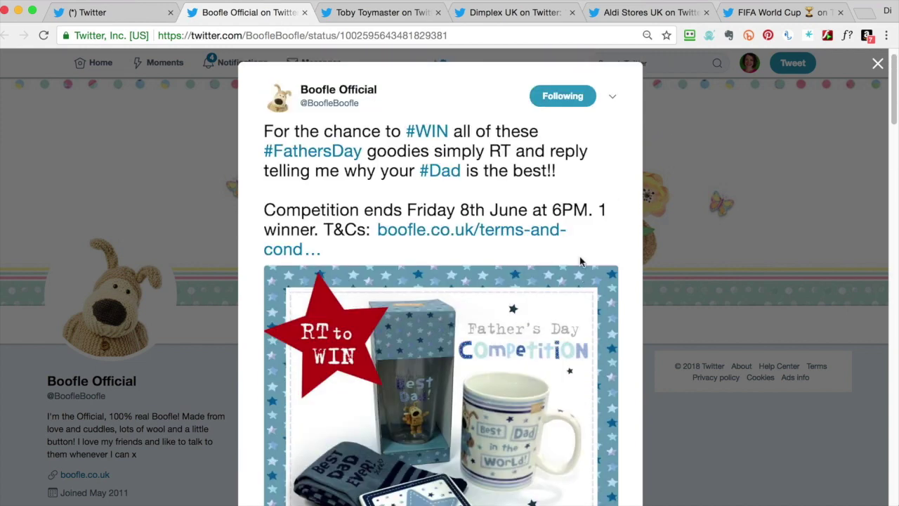
pyautogui.click(305, 12)
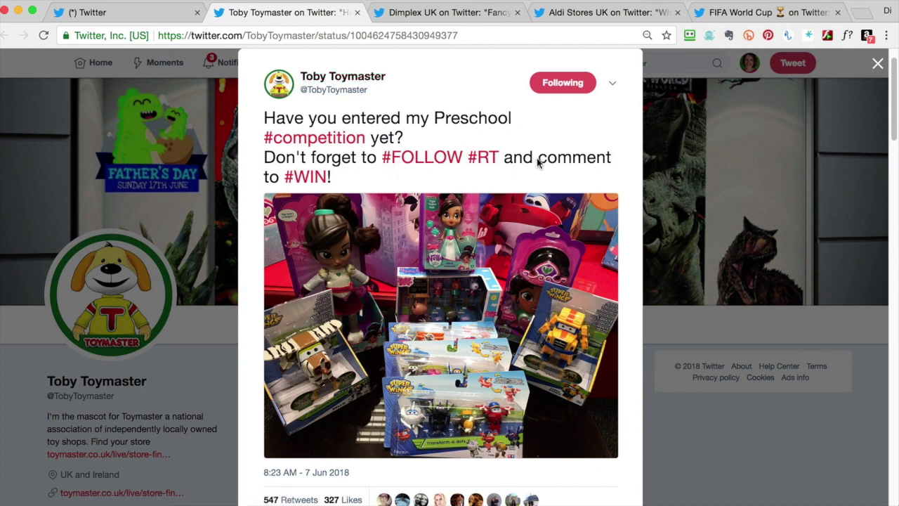
# Step: Retweet Toby Toymaster's preschool competition tweet
pyautogui.scroll(-3, 573, 351)
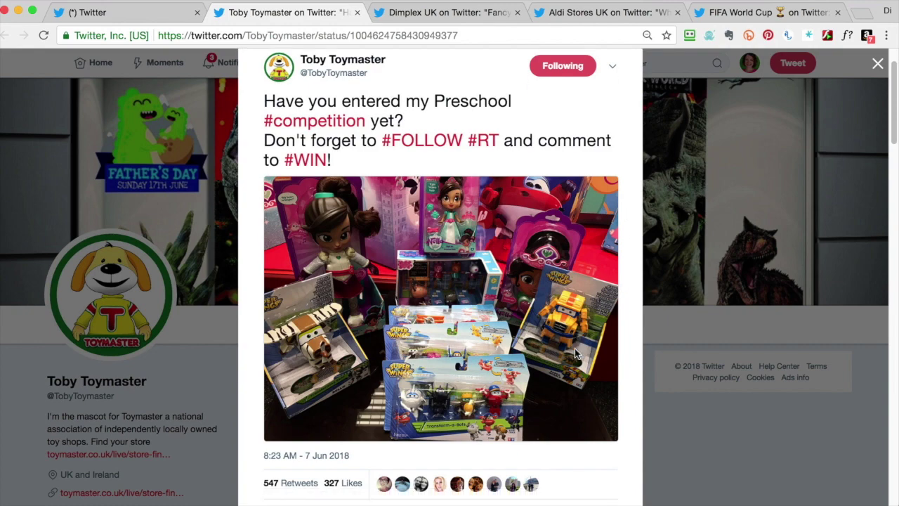
pyautogui.click(321, 443)
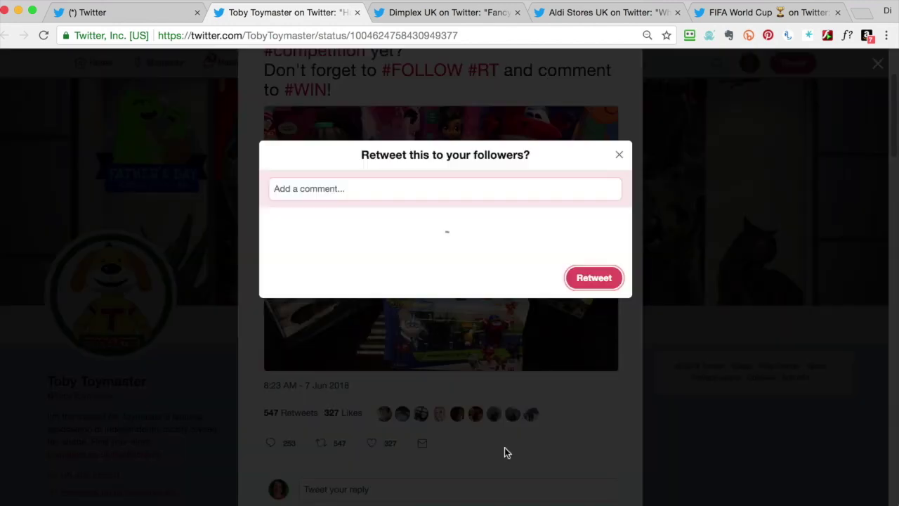
pyautogui.click(593, 299)
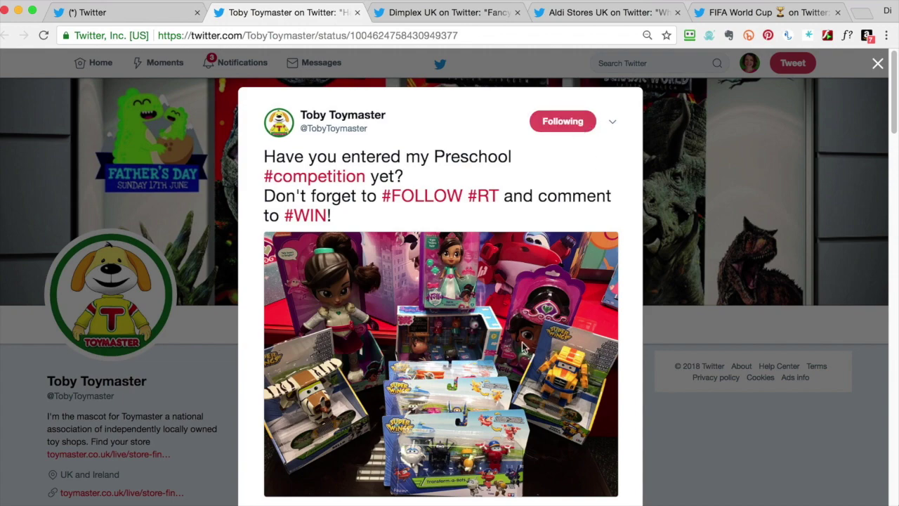
# Step: Reply 'Fabulous prize!' to Toby Toymaster's competition and close the tweet
pyautogui.scroll(-2, 525, 348)
pyautogui.scroll(-5, 525, 348)
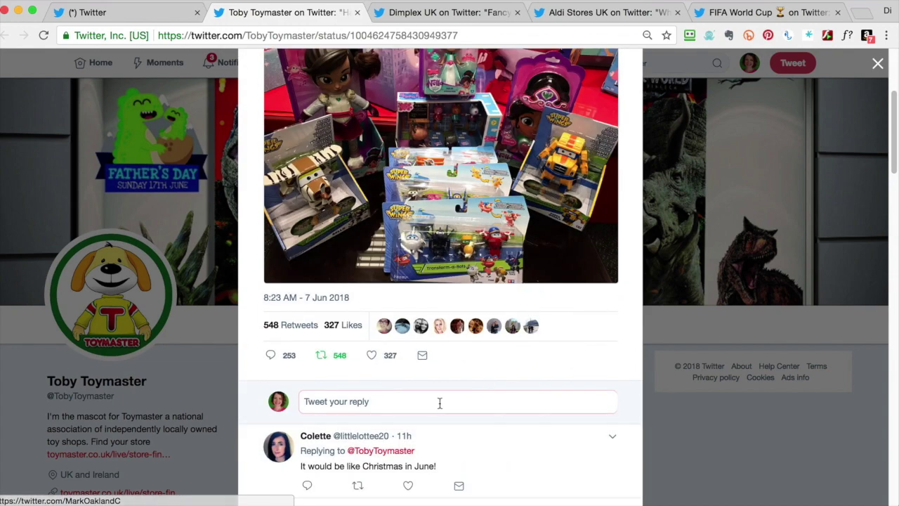
pyautogui.click(435, 409)
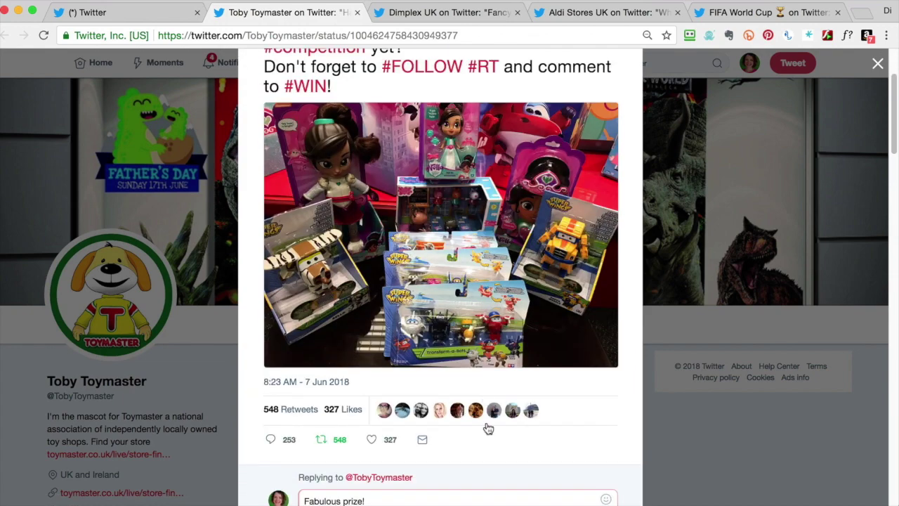
pyautogui.scroll(3, 492, 425)
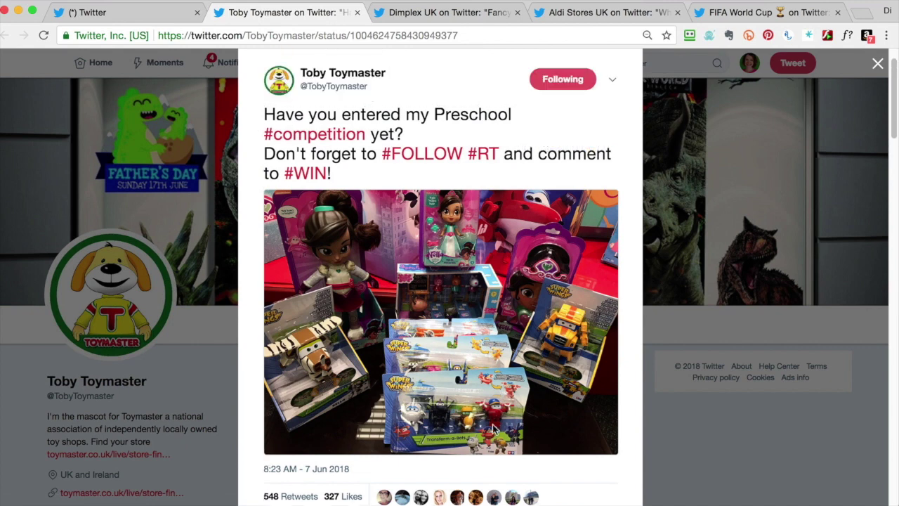
pyautogui.scroll(-2, 538, 419)
pyautogui.scroll(-5, 537, 419)
pyautogui.click(583, 442)
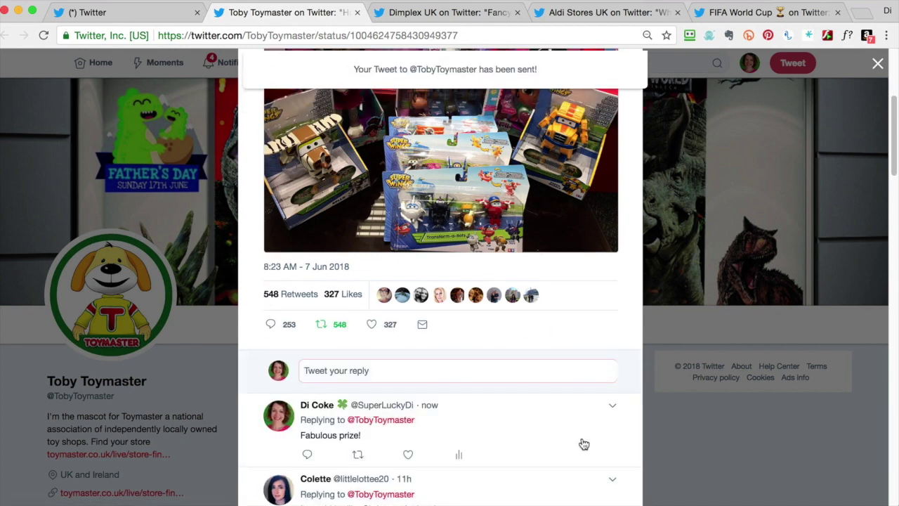
pyautogui.click(357, 14)
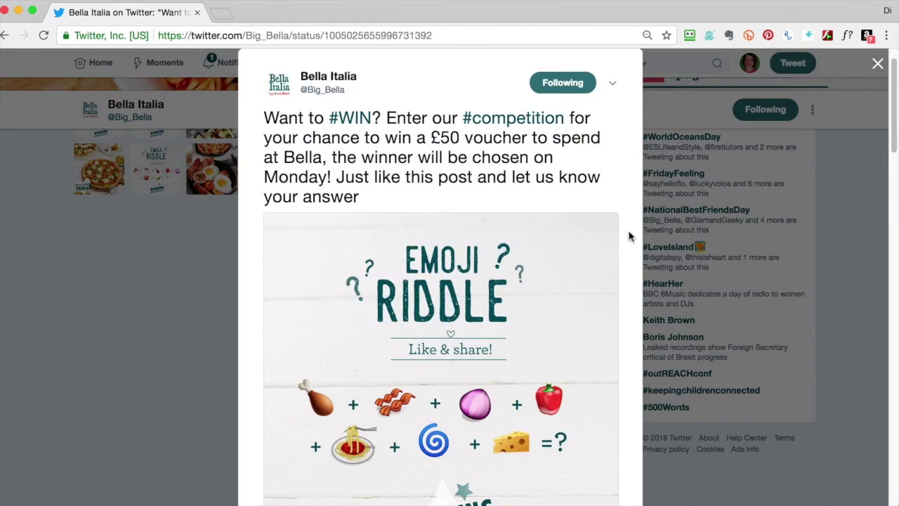
# Step: Find the Emoji Riddle answer in the replies and copy 'Pollo Alla Crema'
pyautogui.scroll(-5, 634, 249)
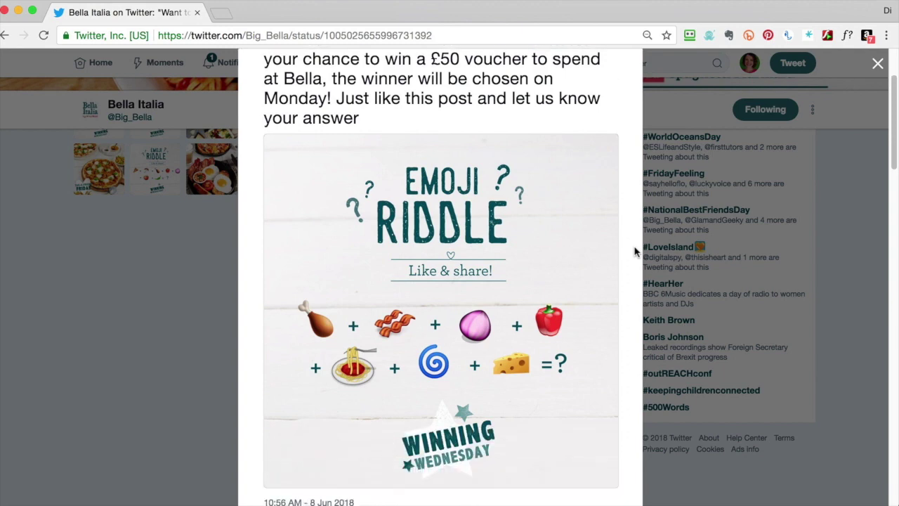
pyautogui.scroll(-10, 634, 251)
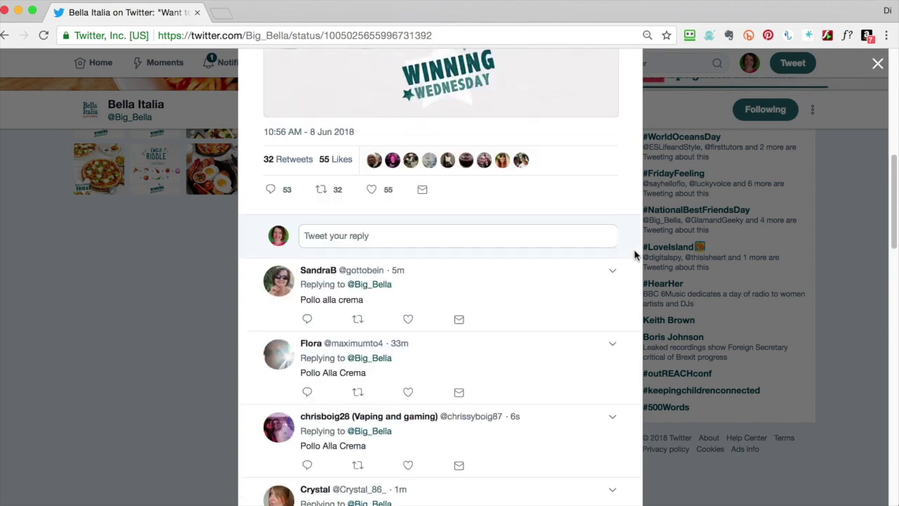
pyautogui.scroll(-10, 634, 257)
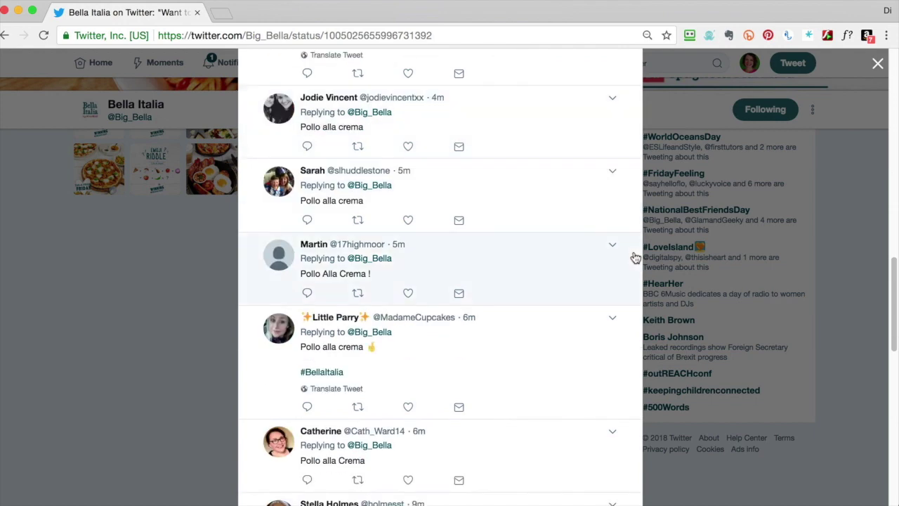
pyautogui.scroll(-5, 635, 258)
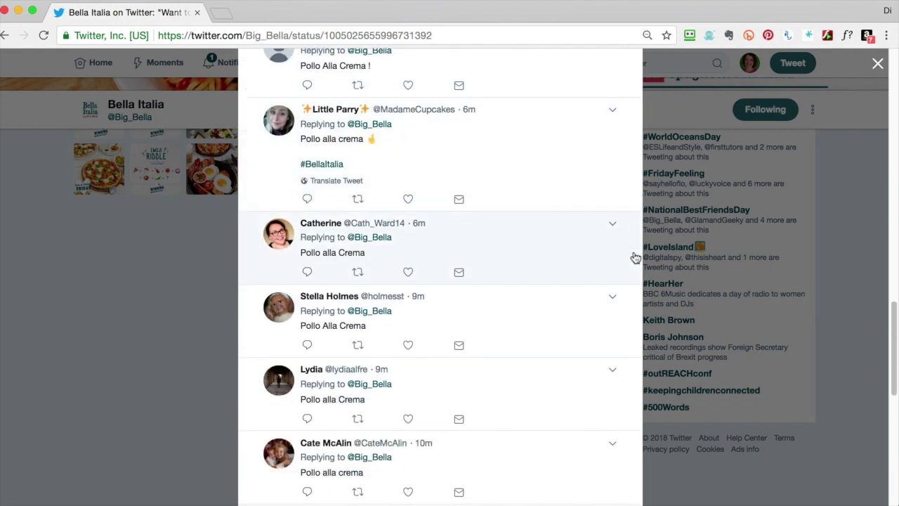
pyautogui.scroll(-5, 634, 258)
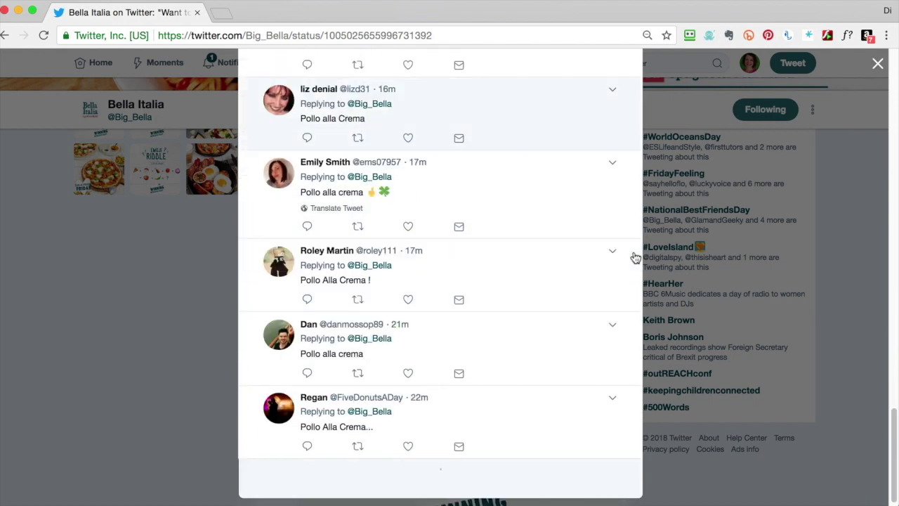
pyautogui.scroll(-4, 522, 311)
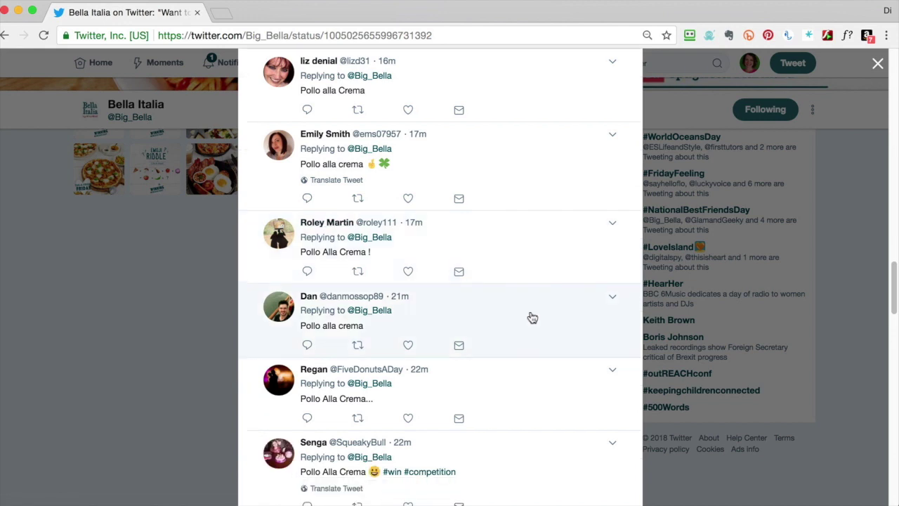
pyautogui.scroll(-2, 534, 316)
pyautogui.moveTo(377, 327); pyautogui.dragTo(298, 324)
pyautogui.press('super+c')
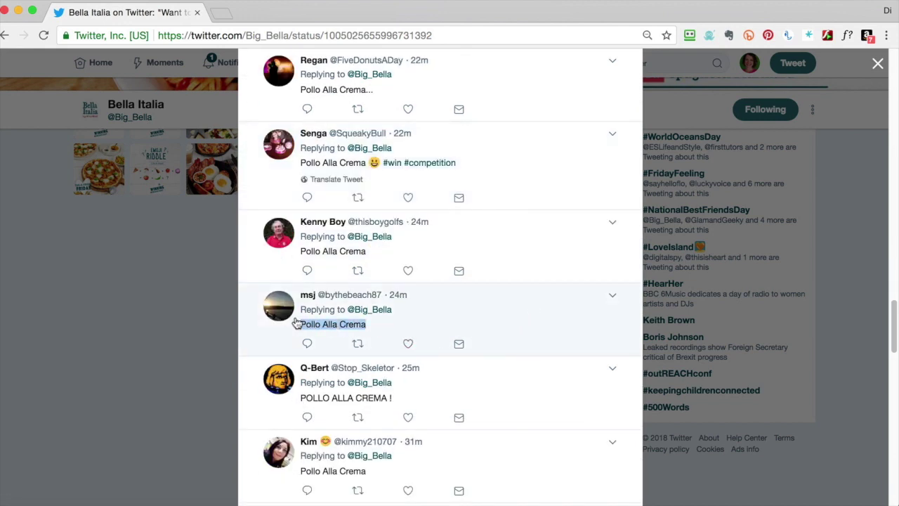
pyautogui.scroll(15, 567, 222)
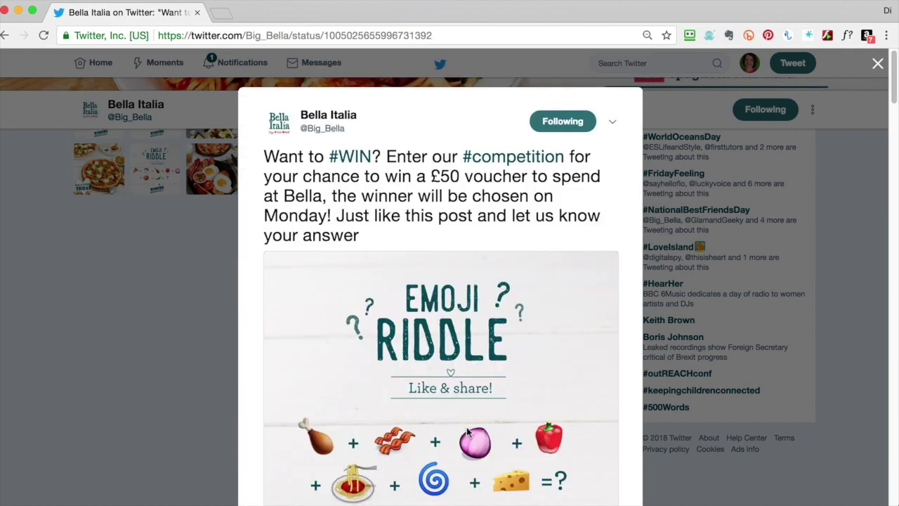
pyautogui.scroll(-5, 497, 372)
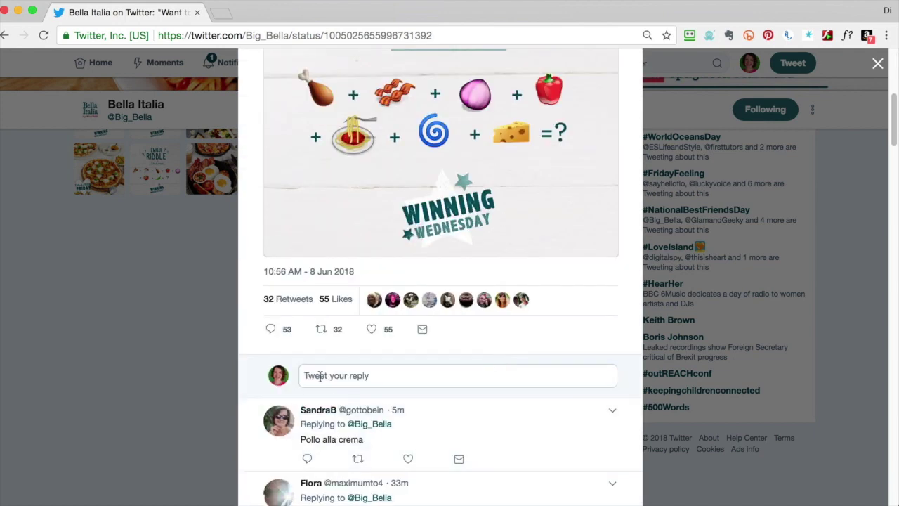
# Step: Reply 'Pollo Alla Crema' to Bella Italia's £50 voucher Emoji Riddle competition
pyautogui.click(320, 375)
pyautogui.press('super+v')
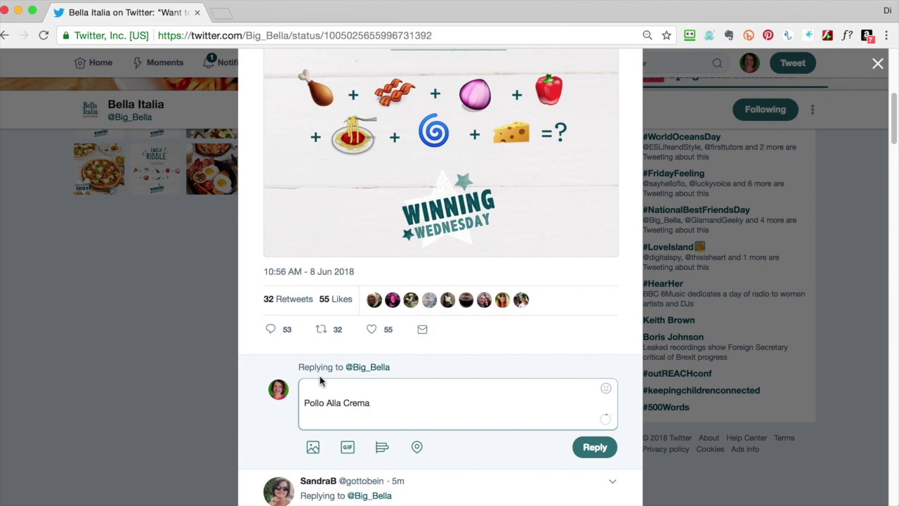
pyautogui.click(595, 447)
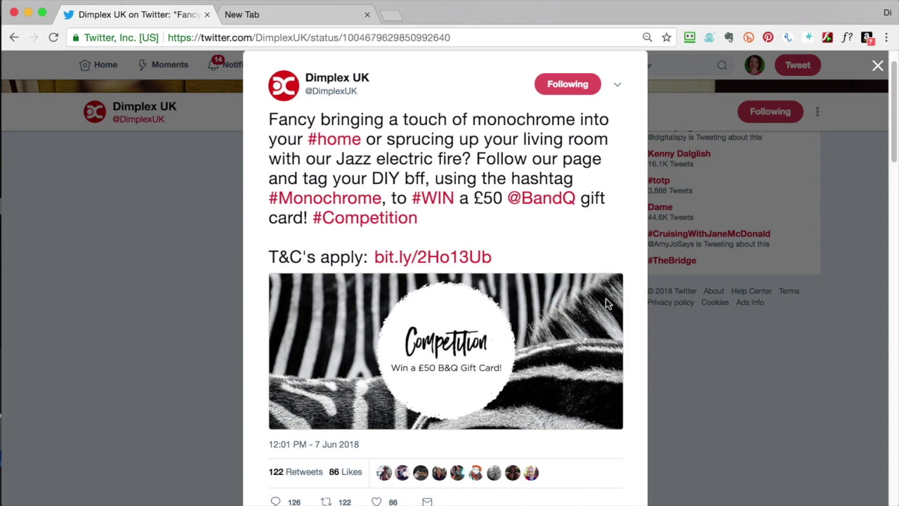
# Step: Draft a Dimplex UK reply with the pasted friend-tagging sentence plus #Monochrome
pyautogui.scroll(-3, 631, 385)
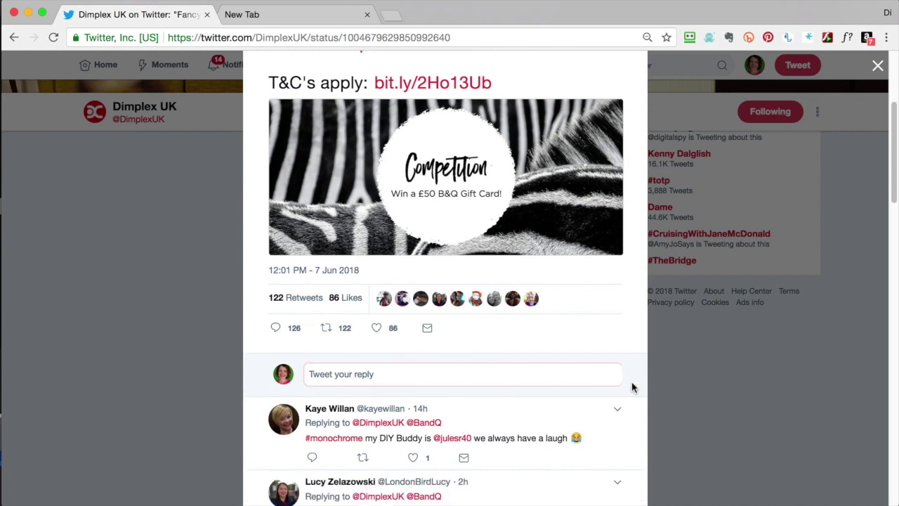
pyautogui.click(345, 375)
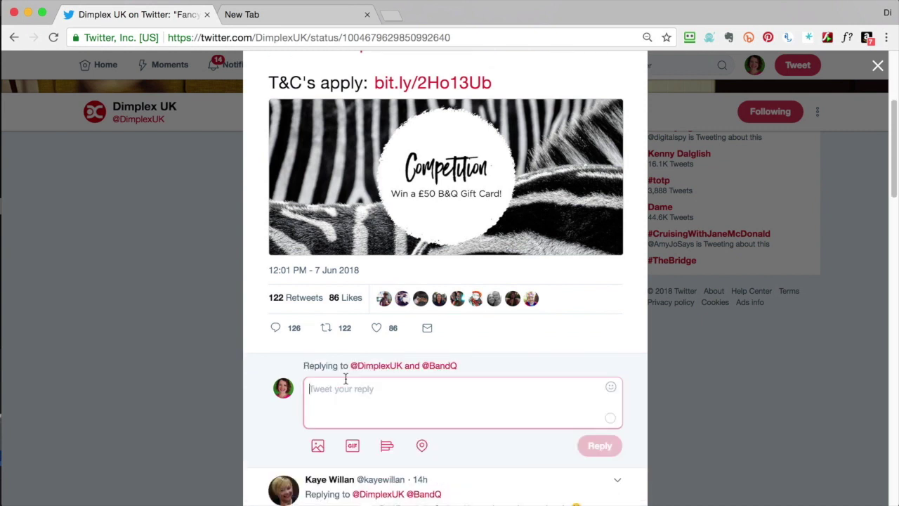
pyautogui.write('My DIY BFF is @nattylara!')
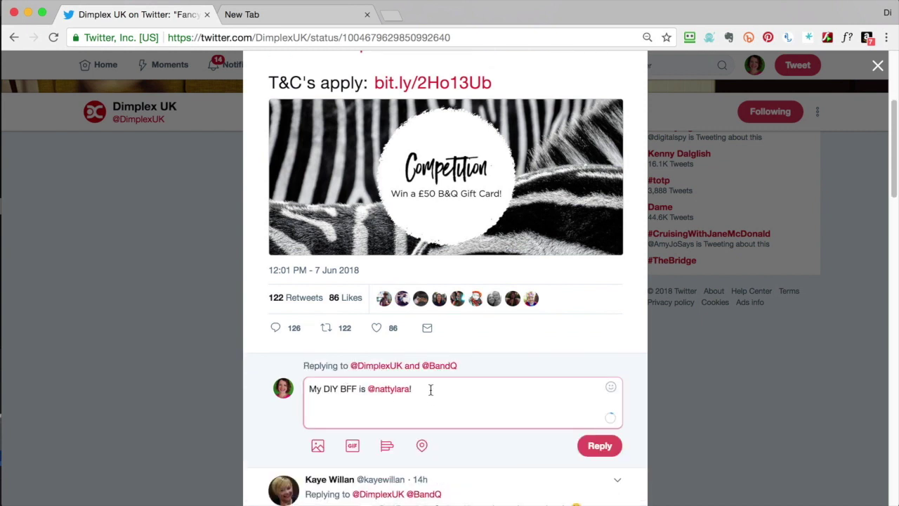
pyautogui.write('#Monochrome')
# Step: Send the Dimplex reply, reply 'My husband loves Argentinian Malbec! #AldiWineClub' to Aldi, then open #AldiWineClub
pyautogui.click(598, 450)
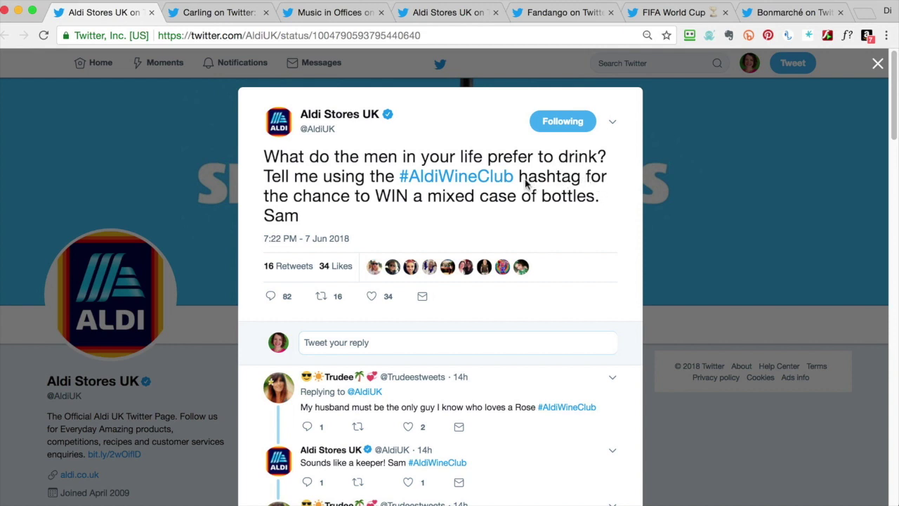
pyautogui.moveTo(515, 181); pyautogui.dragTo(400, 174)
pyautogui.press('super+c')
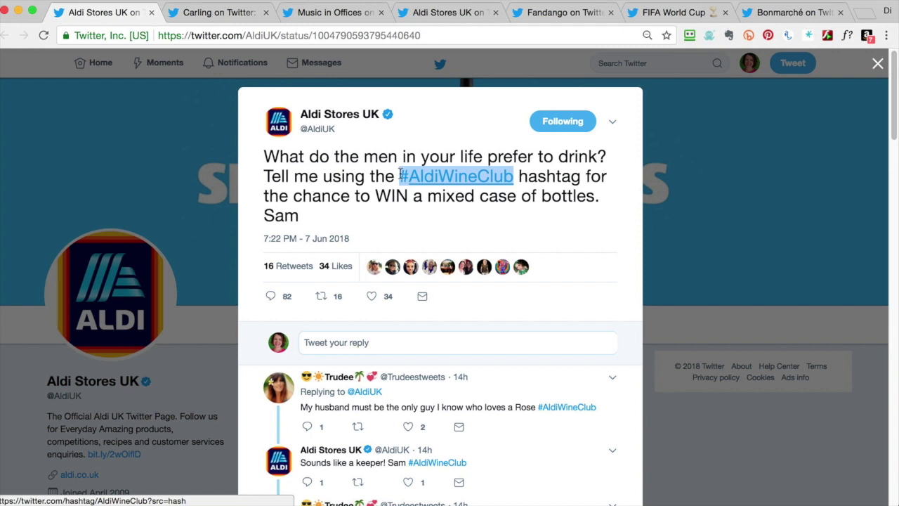
pyautogui.click(376, 342)
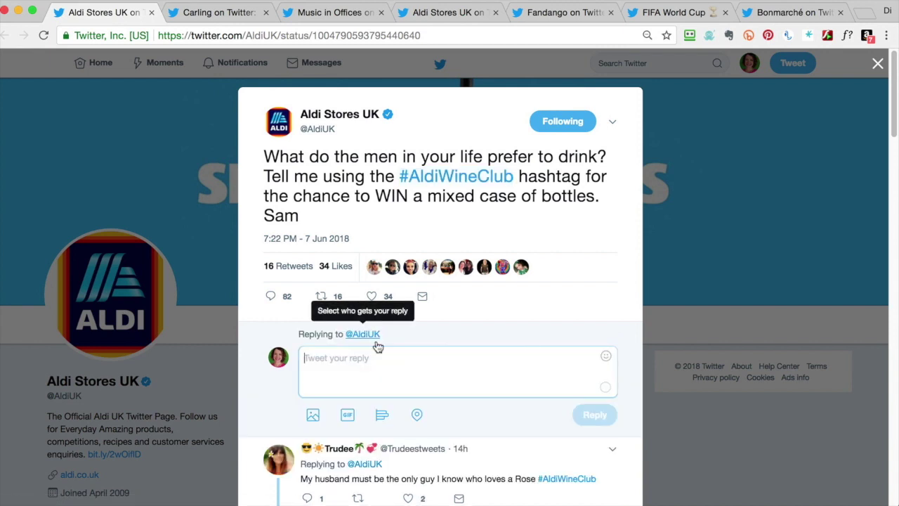
pyautogui.write('My husband loves Argentinian Malbec!')
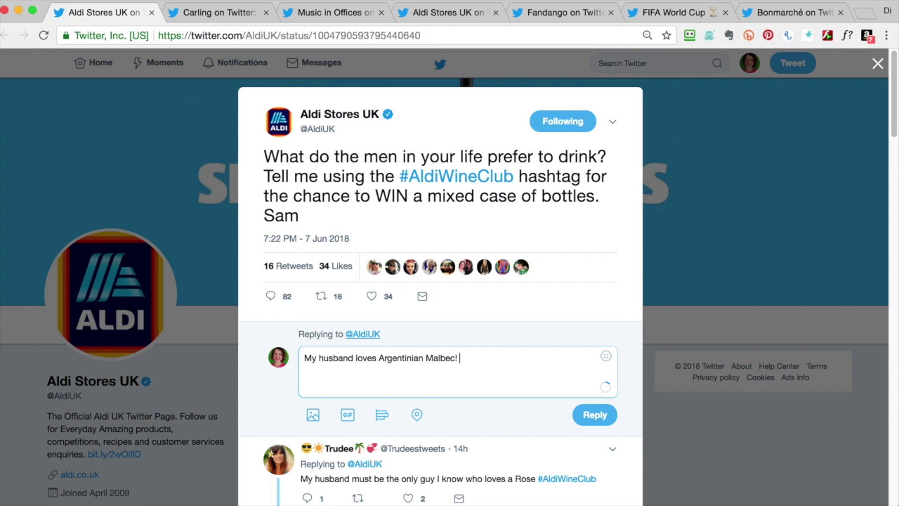
pyautogui.press('super+v')
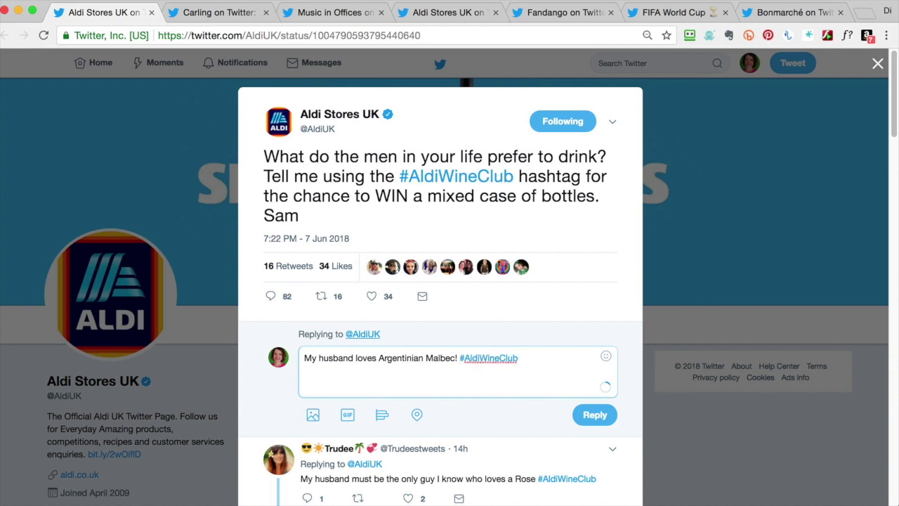
pyautogui.click(593, 415)
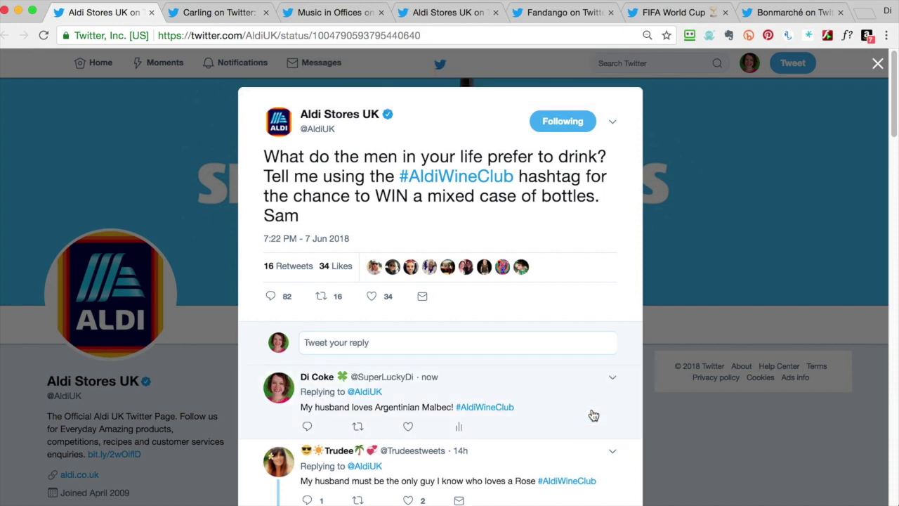
pyautogui.click(498, 181)
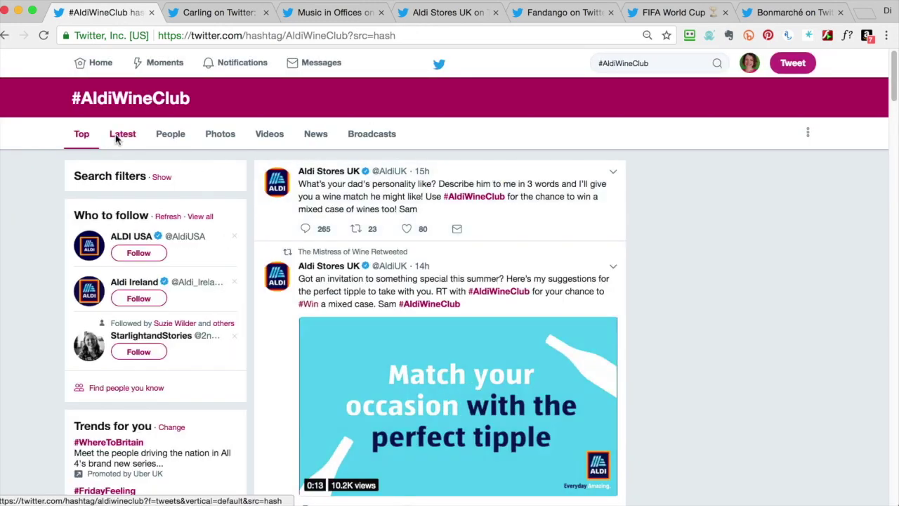
# Step: Switch the #AldiWineClub hashtag results to the Latest tweets
pyautogui.click(116, 138)
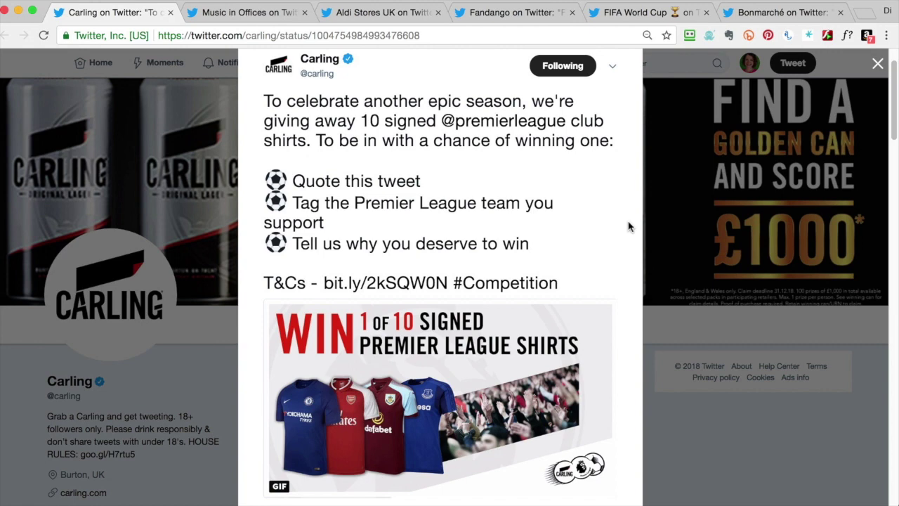
pyautogui.scroll(-1, 632, 280)
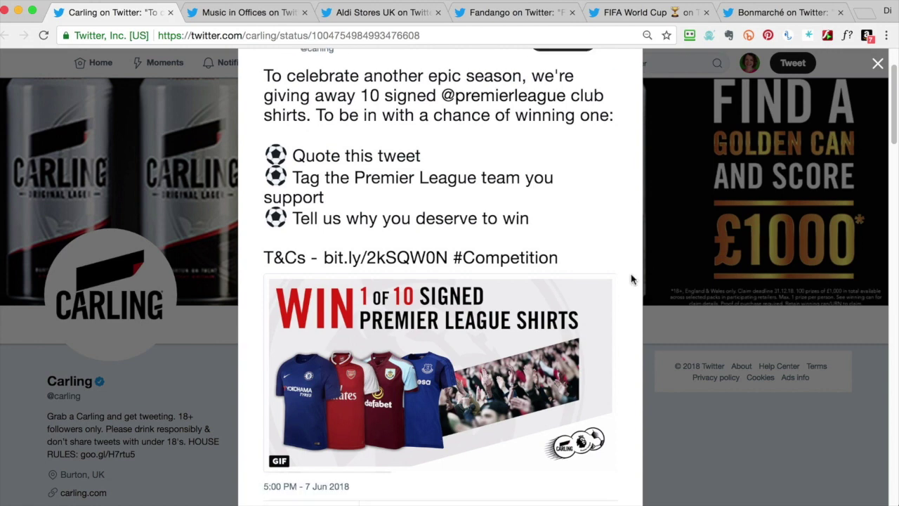
pyautogui.scroll(-4, 632, 278)
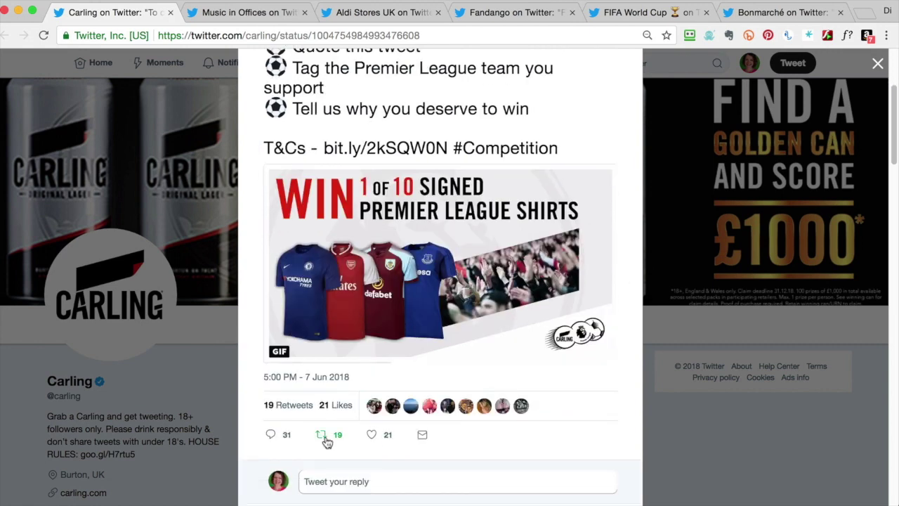
pyautogui.click(322, 436)
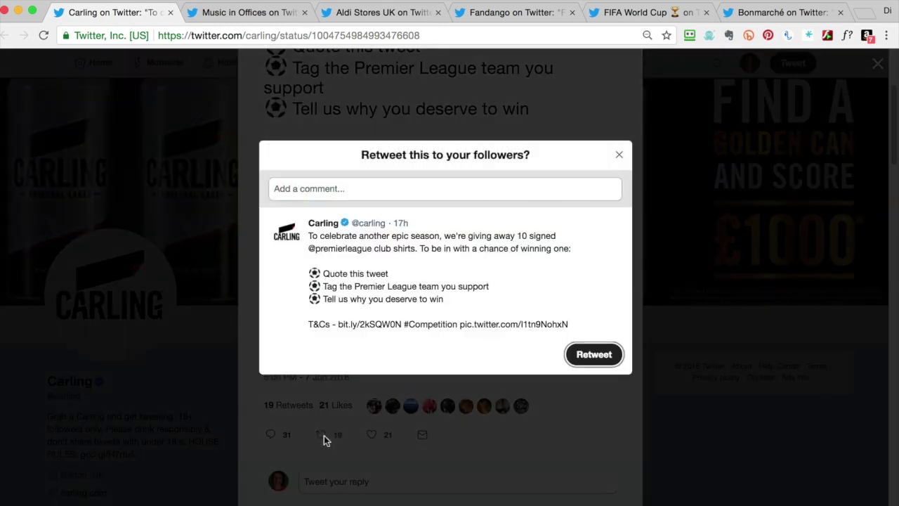
pyautogui.click(379, 192)
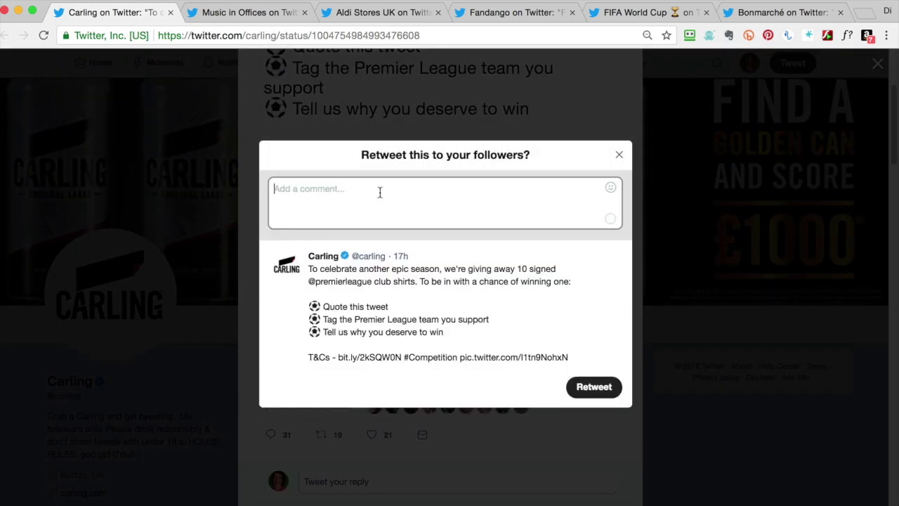
pyautogui.write('I love ')
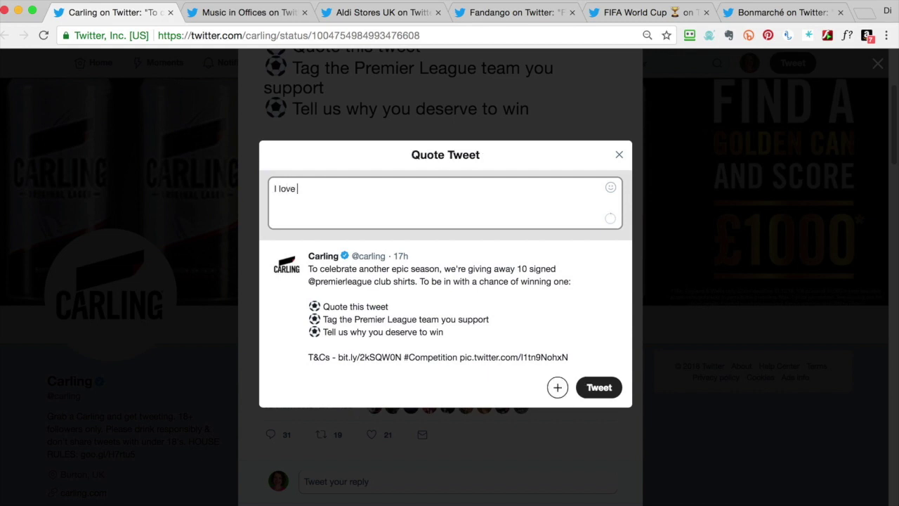
pyautogui.write('@Offi')
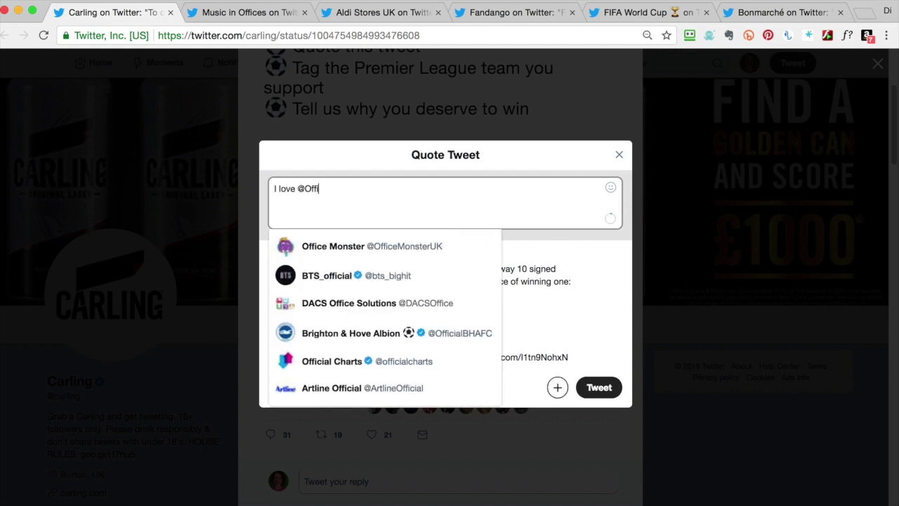
pyautogui.write('cial')
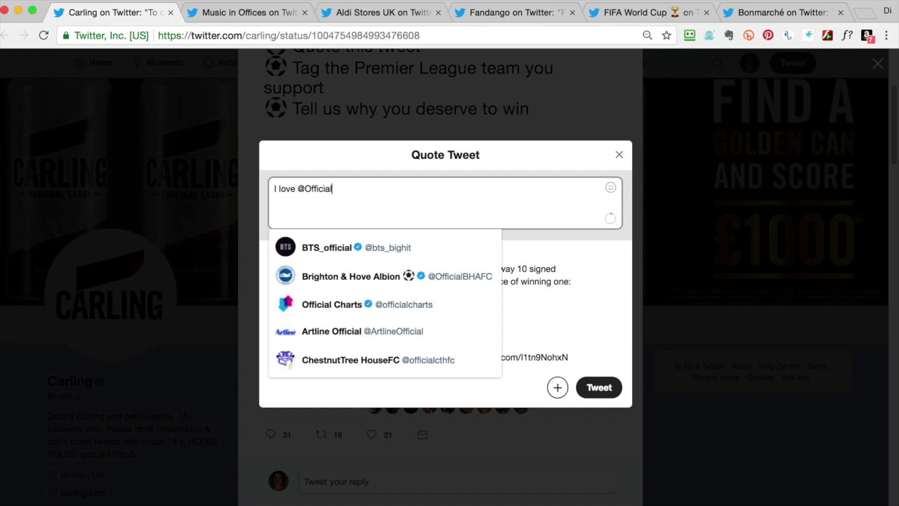
pyautogui.write('BHAFC')
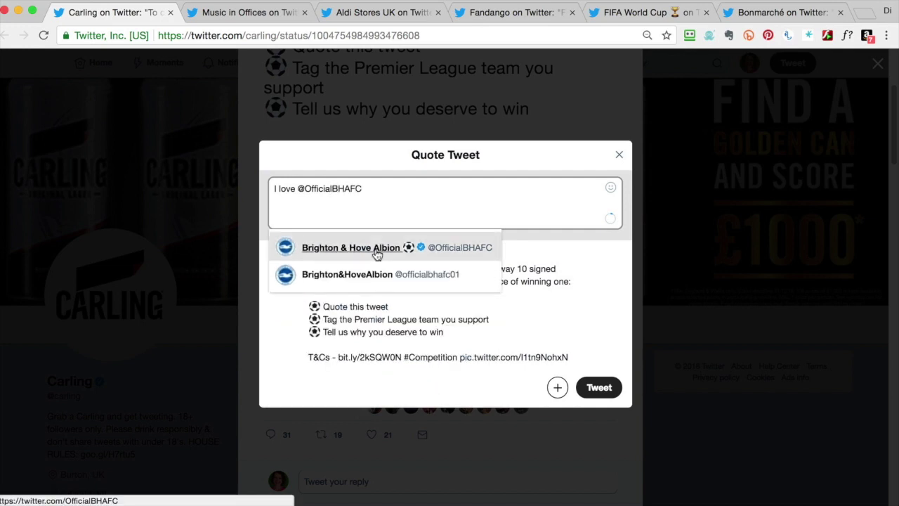
pyautogui.click(374, 187)
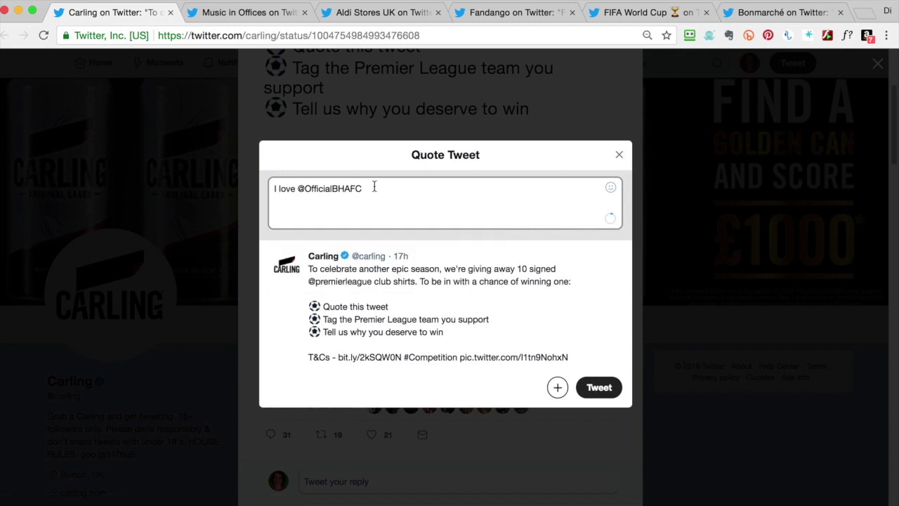
pyautogui.write('and would love to win so I can be the coolest Mum at the school gates! Thanks for the great comp @Carling!')
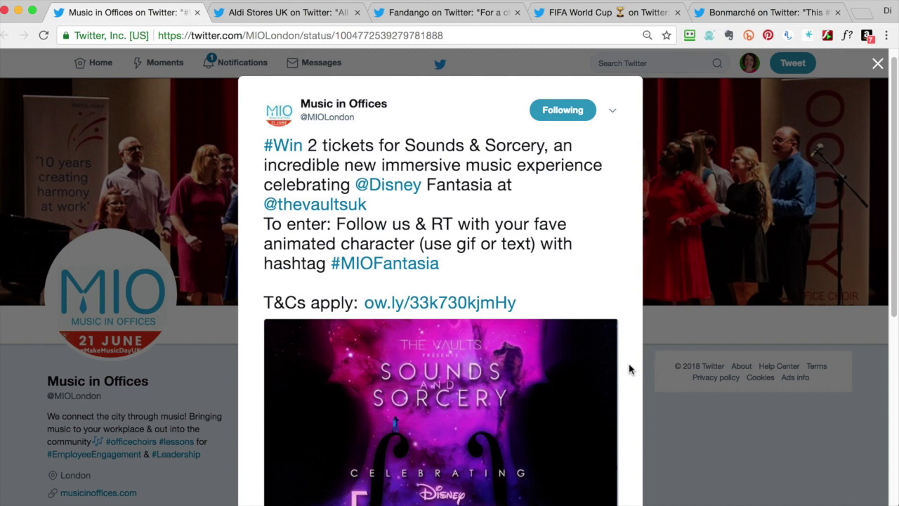
# Step: Retweet the Music in Offices Fantasia giveaway tweet
pyautogui.scroll(-10, 628, 368)
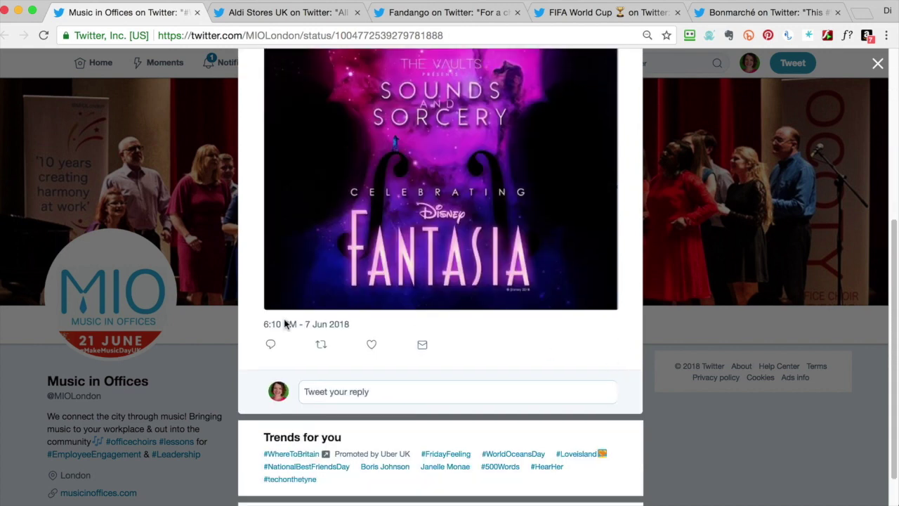
pyautogui.click(320, 344)
pyautogui.click(588, 330)
# Step: Reply with the pasted Kaneda #AKIRA #MIOFantasia message plus the 'Oh yeah.' GIF from a 'kaneda akira' search
pyautogui.click(391, 389)
pyautogui.write('My favourite character is Kaneda in #AKIRA. Absolutely my favourite film as a teenager! #MIOFantasia')
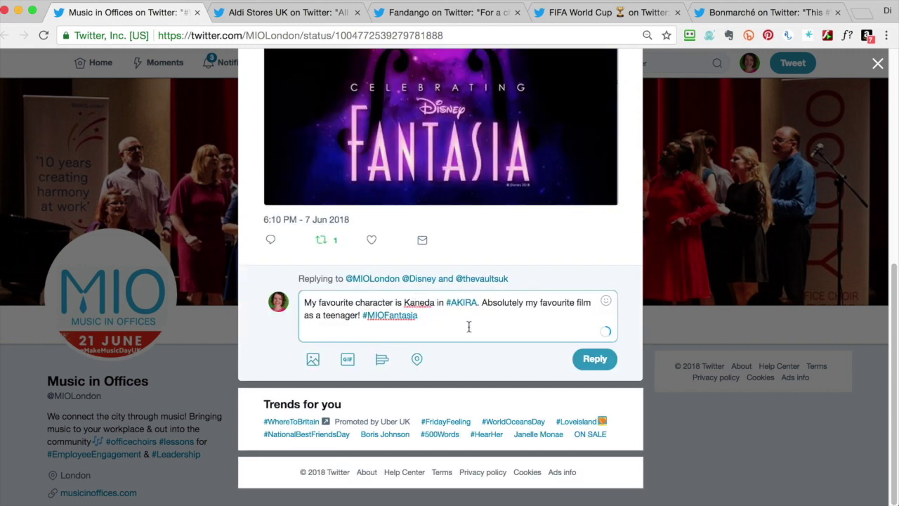
pyautogui.click(347, 359)
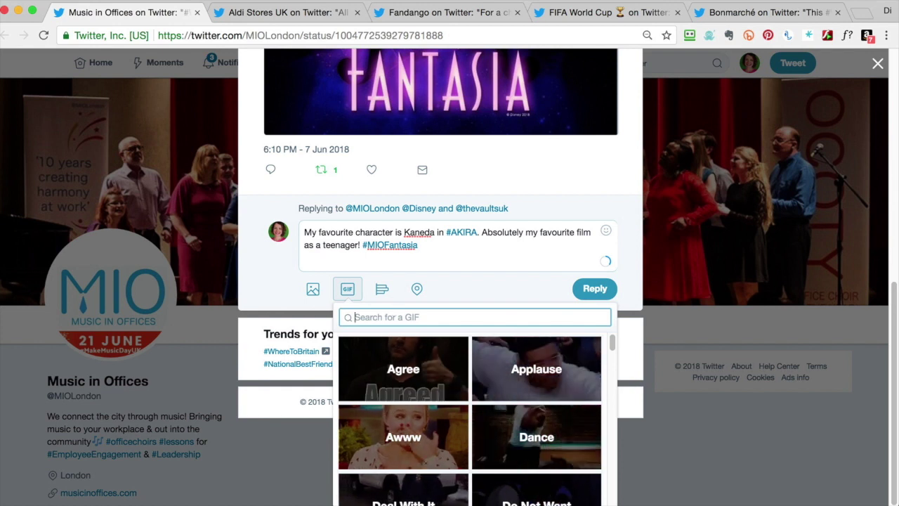
pyautogui.write('kaneda ')
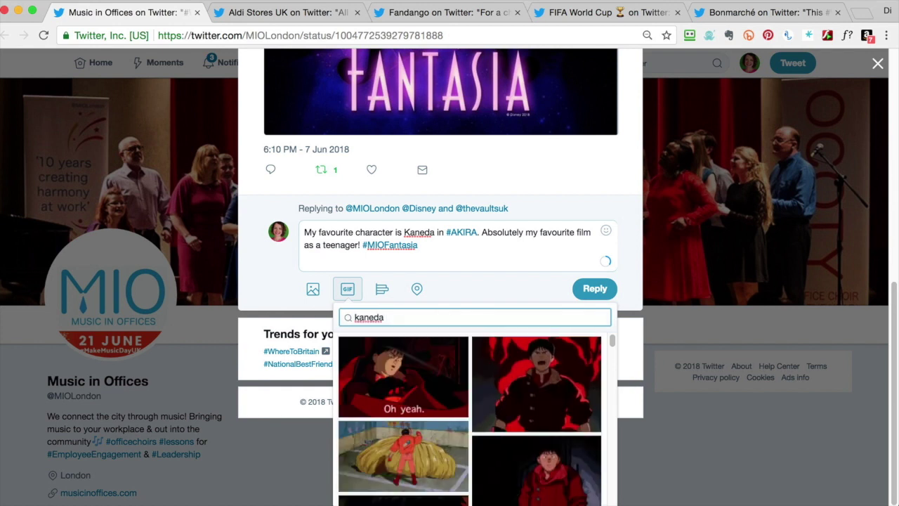
pyautogui.write('akira')
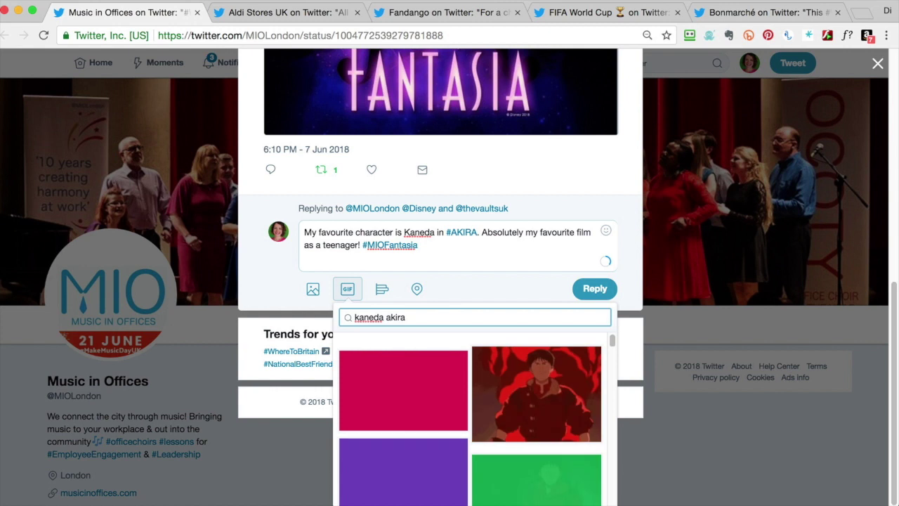
pyautogui.click(419, 408)
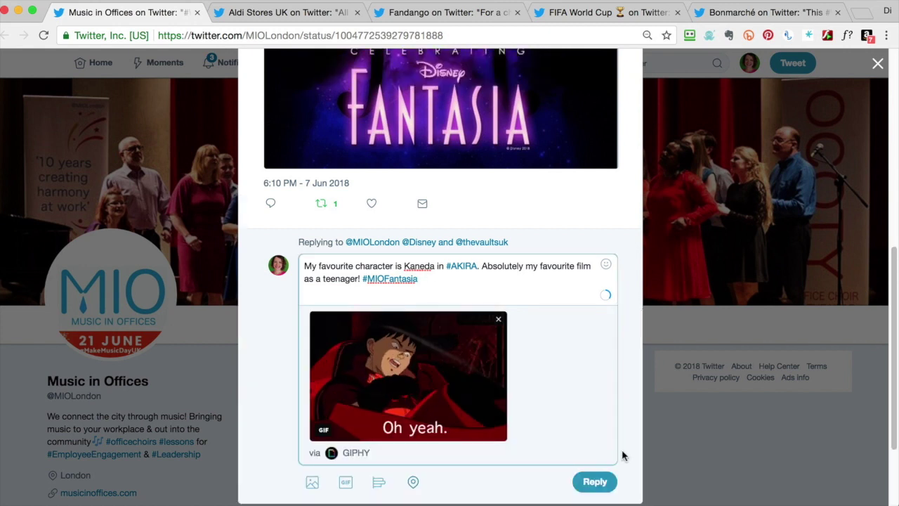
pyautogui.click(595, 481)
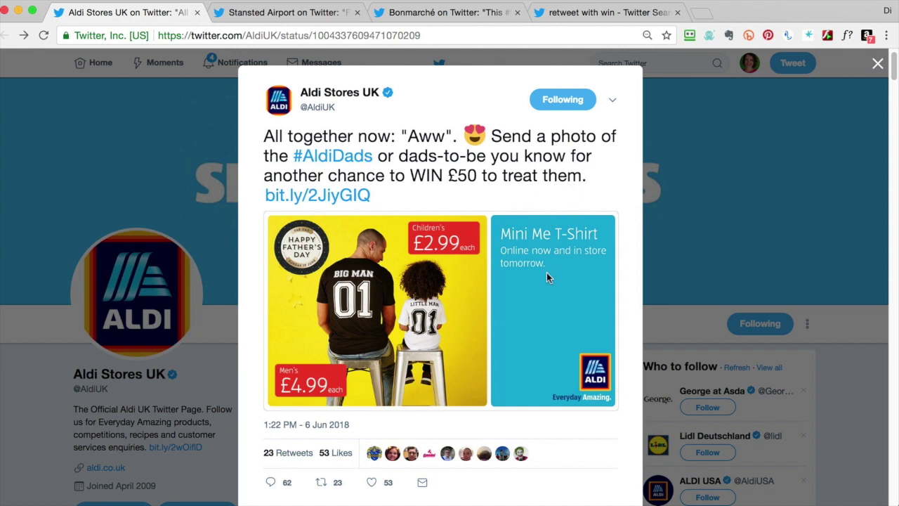
# Step: Attach Dadbeach.jpg from the DAD folder to a reply on Aldi's #AldiDads tweet
pyautogui.scroll(-5, 517, 359)
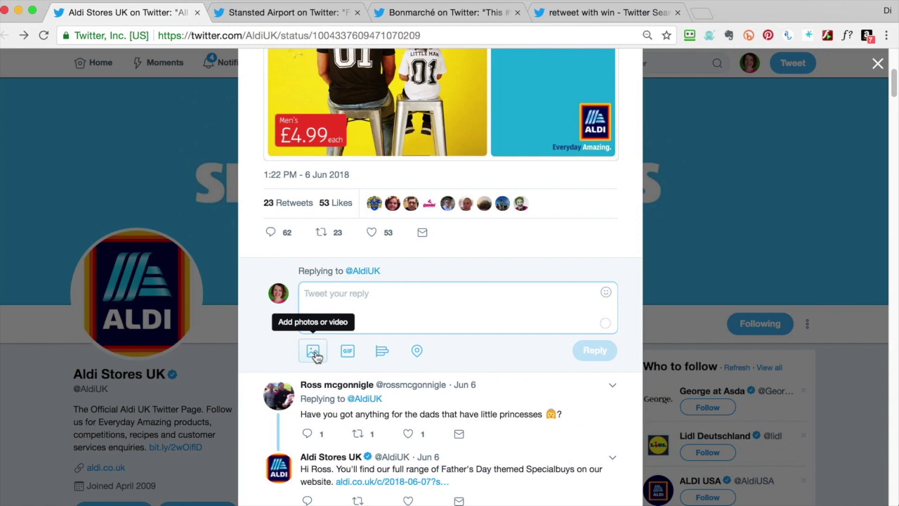
pyautogui.click(313, 353)
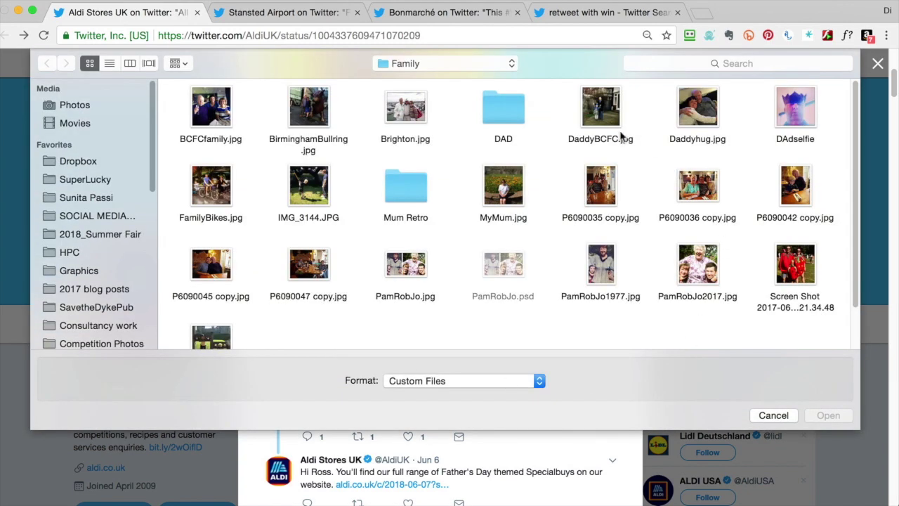
pyautogui.doubleClick(506, 107)
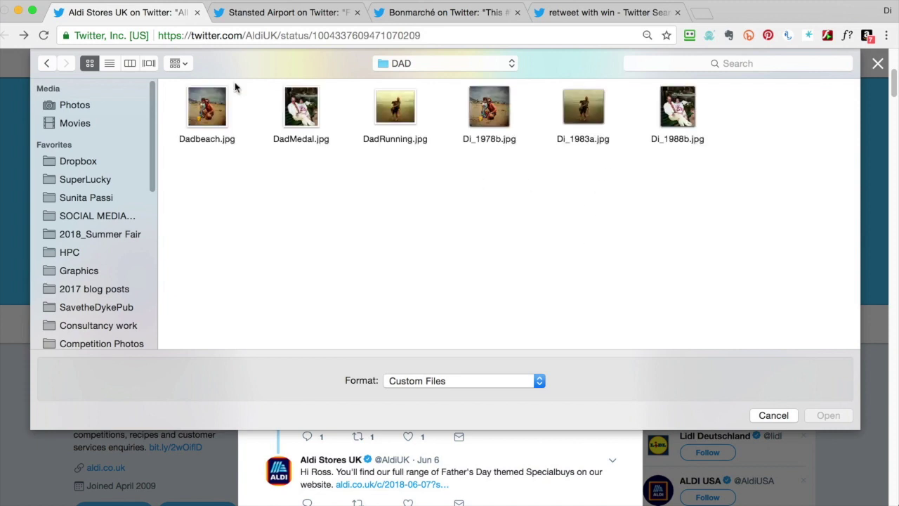
pyautogui.click(209, 107)
pyautogui.click(817, 415)
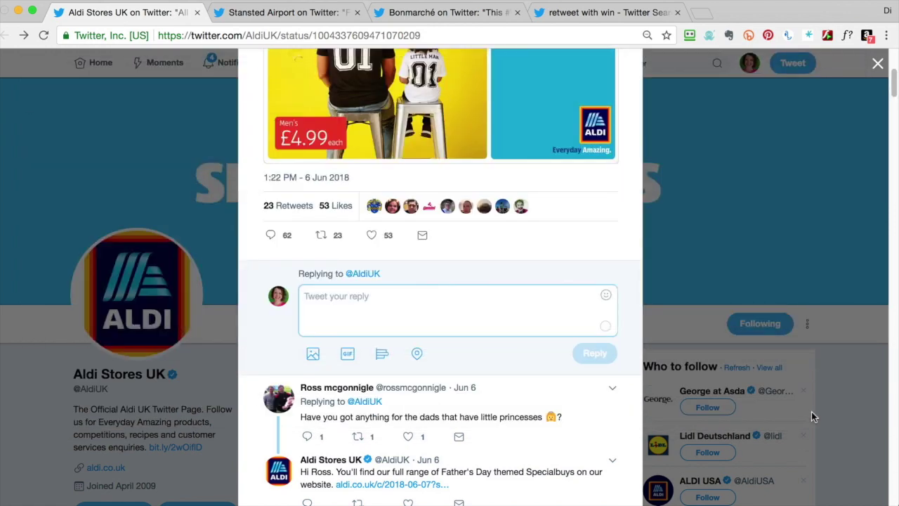
pyautogui.scroll(5, 377, 292)
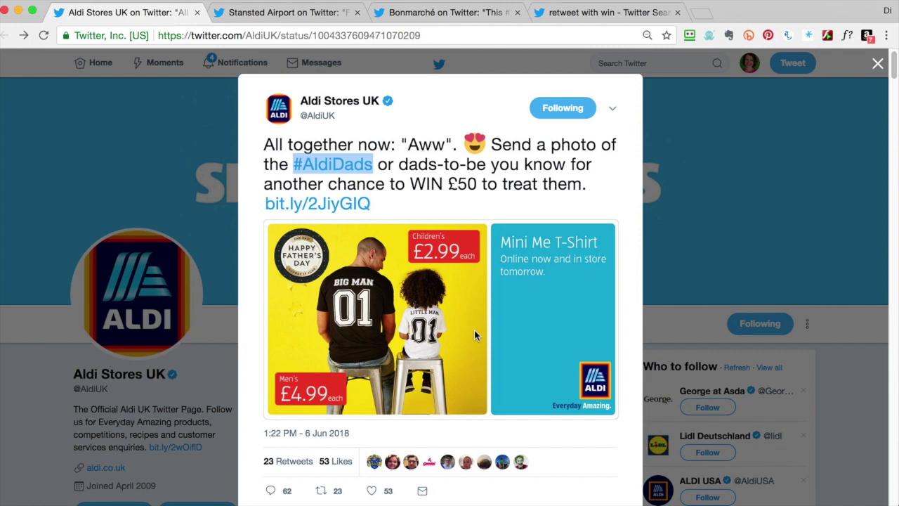
pyautogui.scroll(-4, 490, 367)
# Step: Post 'I love my Dad - he's 88 tomorrow! #AldiDads' with Daddyhug.jpg added, then close the tab
pyautogui.click(344, 271)
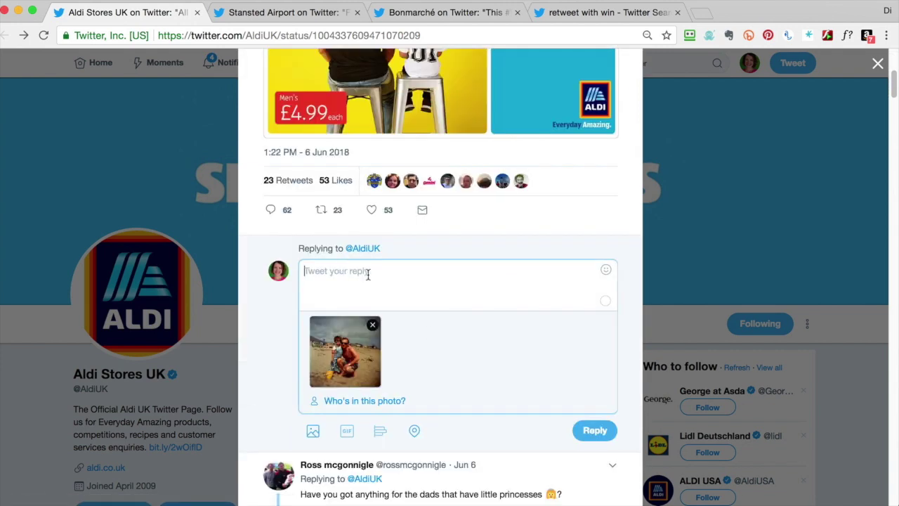
pyautogui.write("I love my Dad - he's 88 tomorrow! #AldiDads")
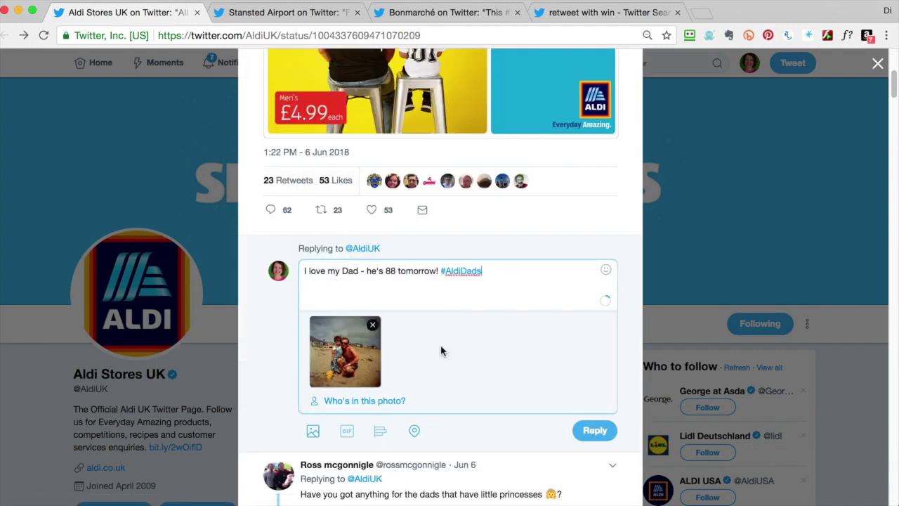
pyautogui.click(314, 432)
pyautogui.click(710, 112)
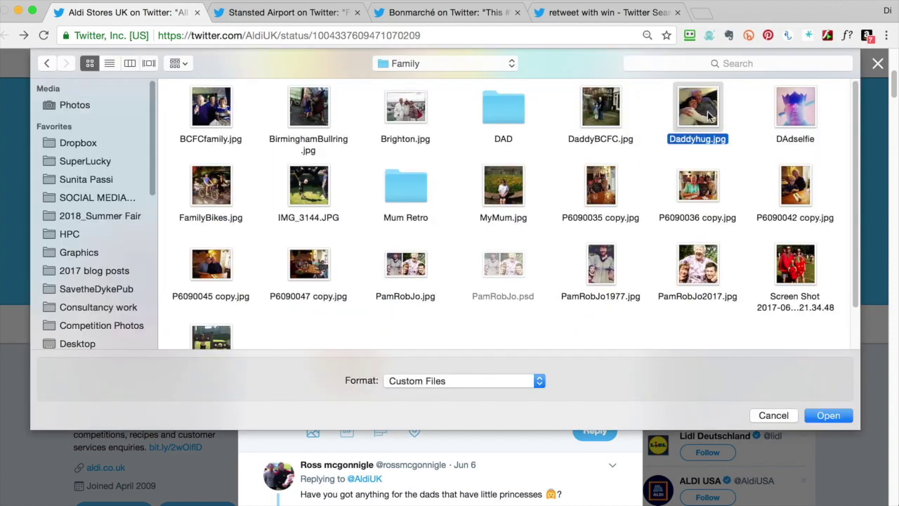
pyautogui.click(828, 416)
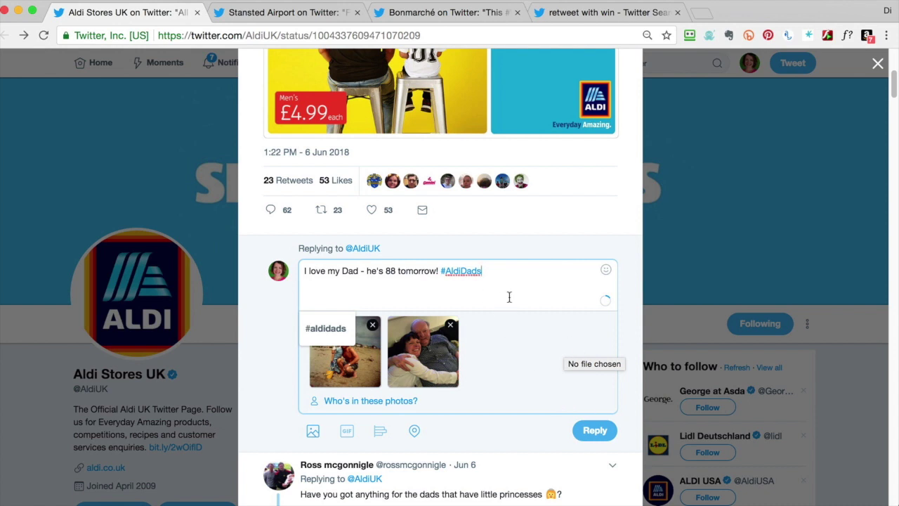
pyautogui.click(594, 432)
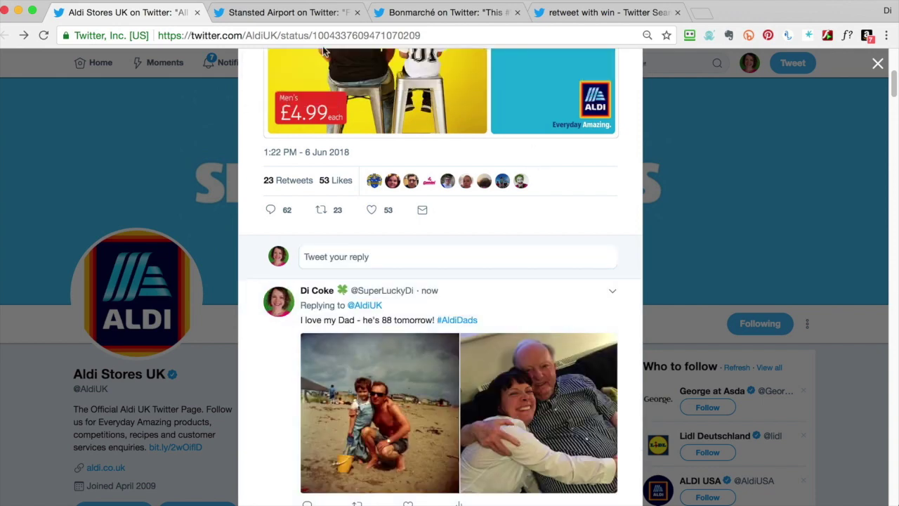
pyautogui.click(197, 12)
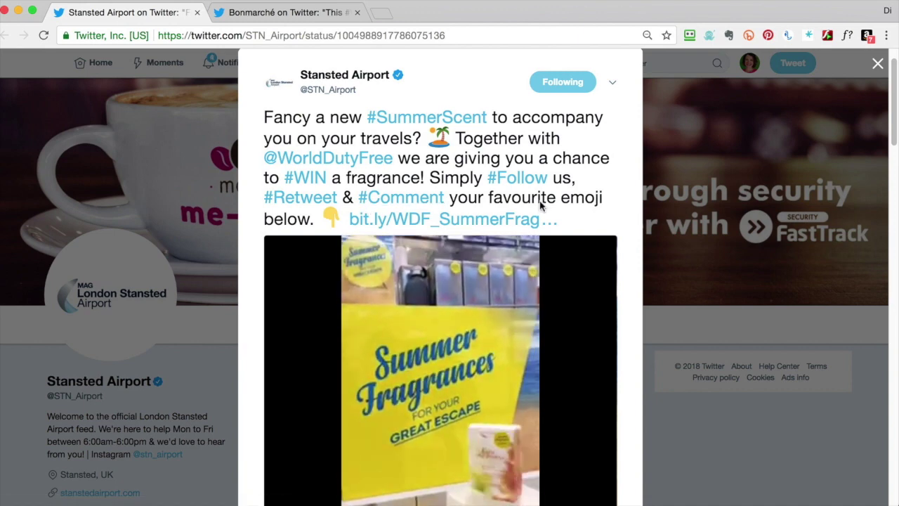
# Step: Reply to the Stansted Airport #SummerScent giveaway with a clover emoji and 'I'm feeling lucky!', then close the tab
pyautogui.scroll(-1, 615, 367)
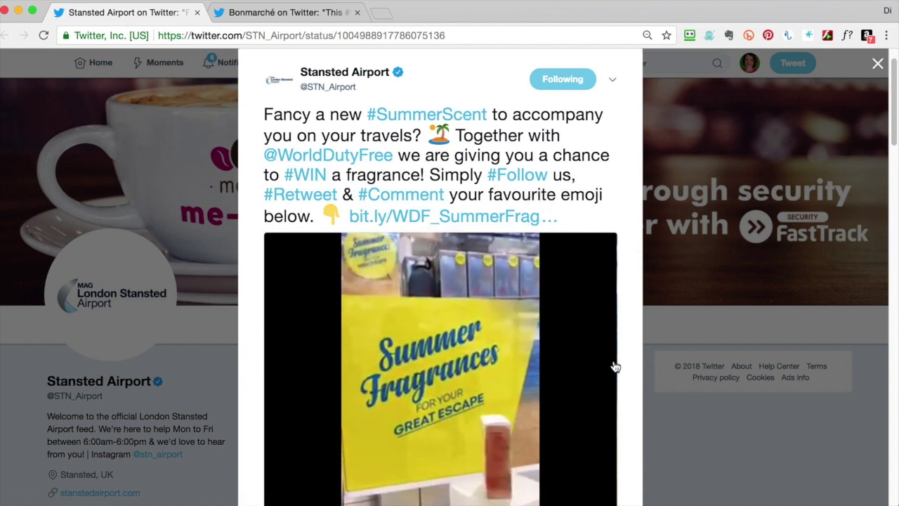
pyautogui.scroll(-5, 615, 366)
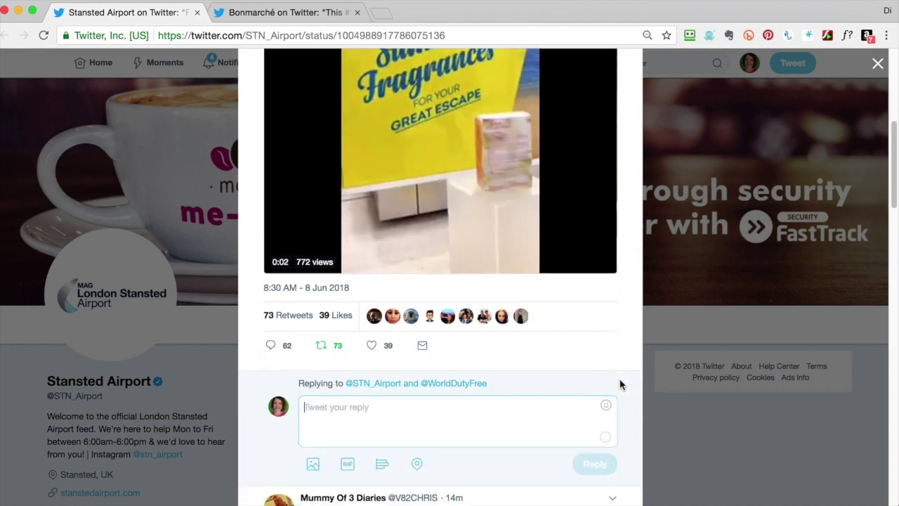
pyautogui.scroll(-1, 619, 385)
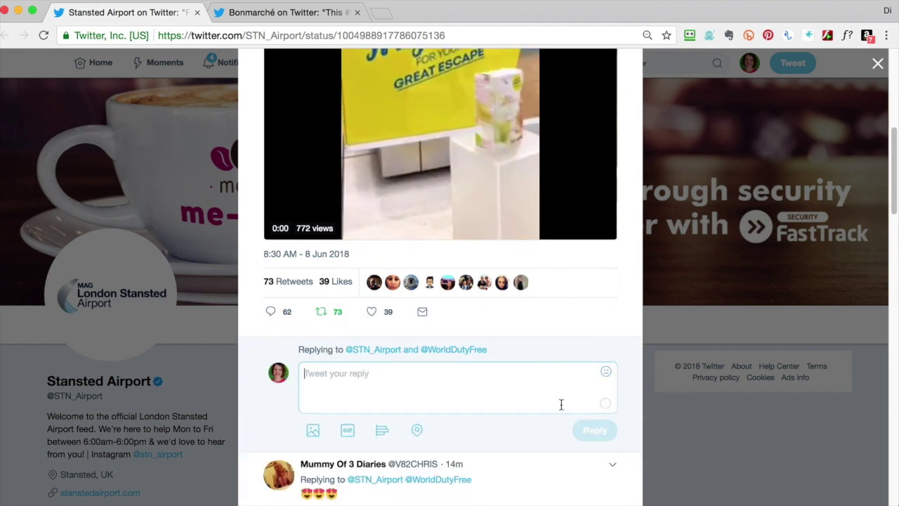
pyautogui.click(607, 373)
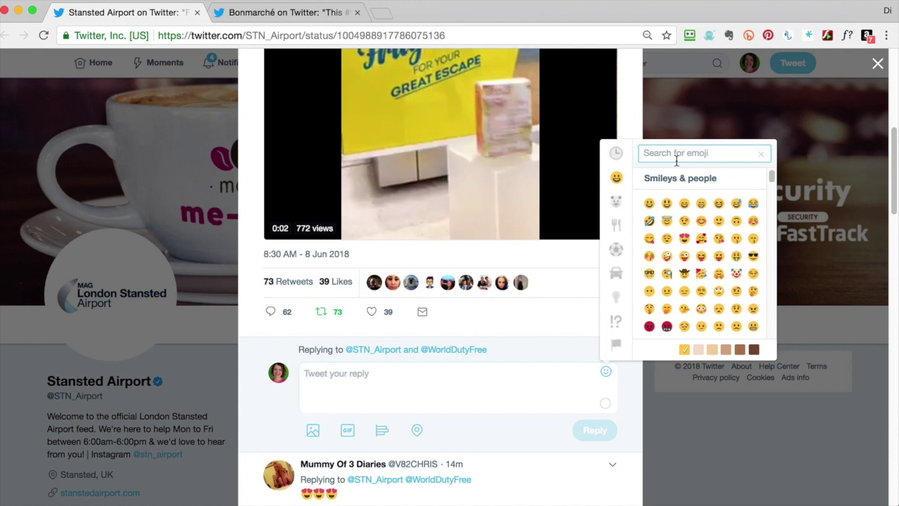
pyautogui.write('clover')
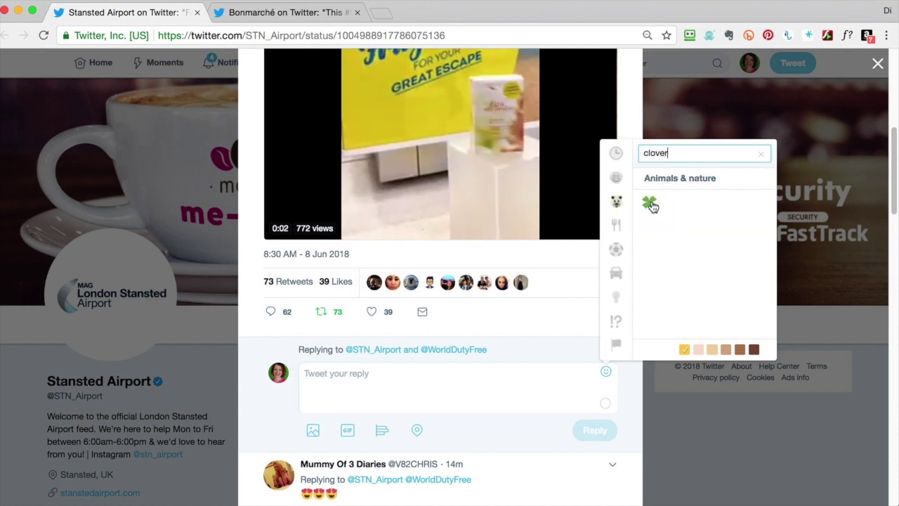
pyautogui.click(649, 203)
pyautogui.click(364, 372)
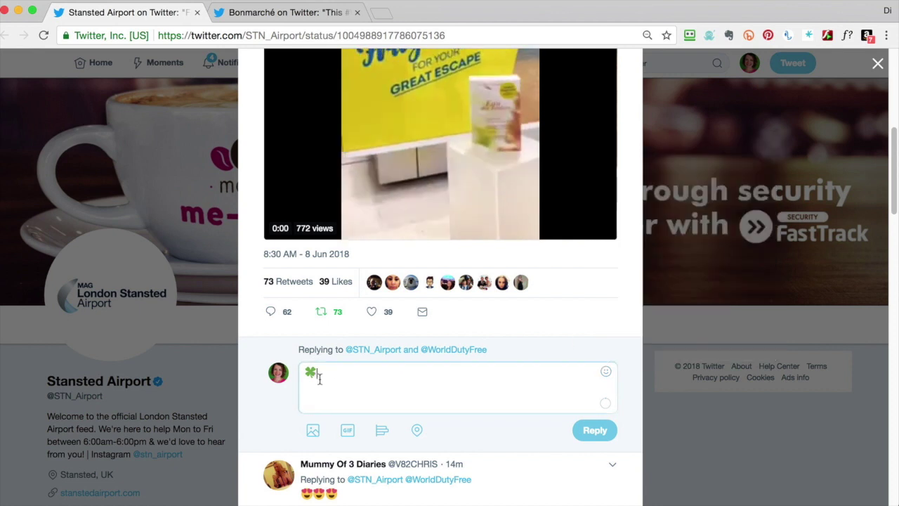
pyautogui.write("I'm feeling lu")
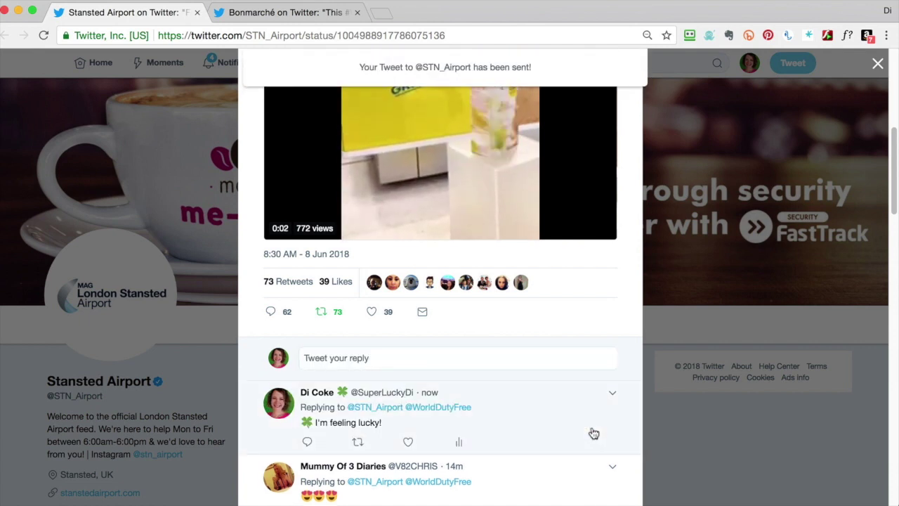
pyautogui.scroll(10, 568, 319)
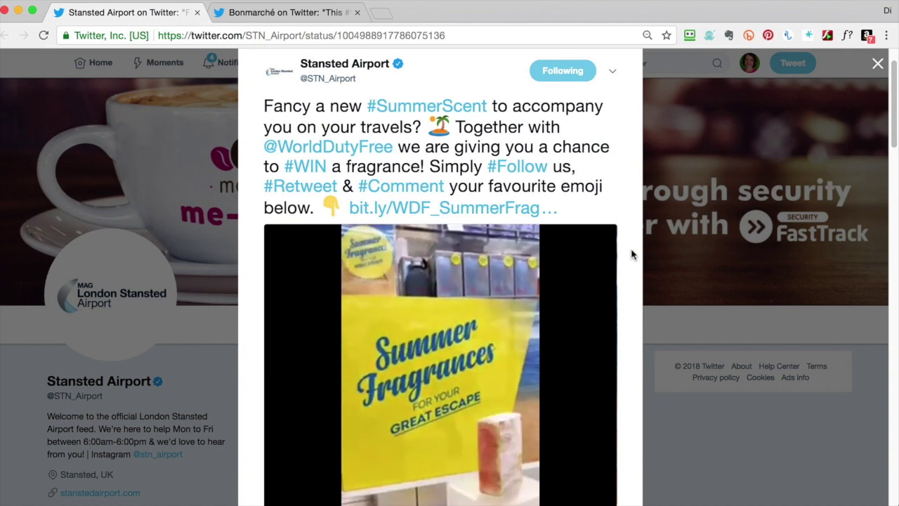
pyautogui.press('super+w')
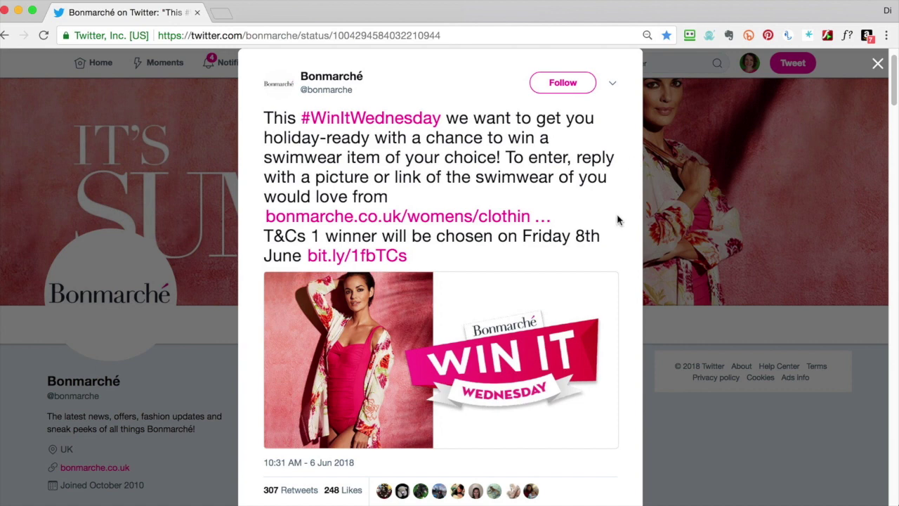
# Step: Follow the Bonmarché account from the top of its #WinItWednesday swimwear tweet
pyautogui.click(564, 82)
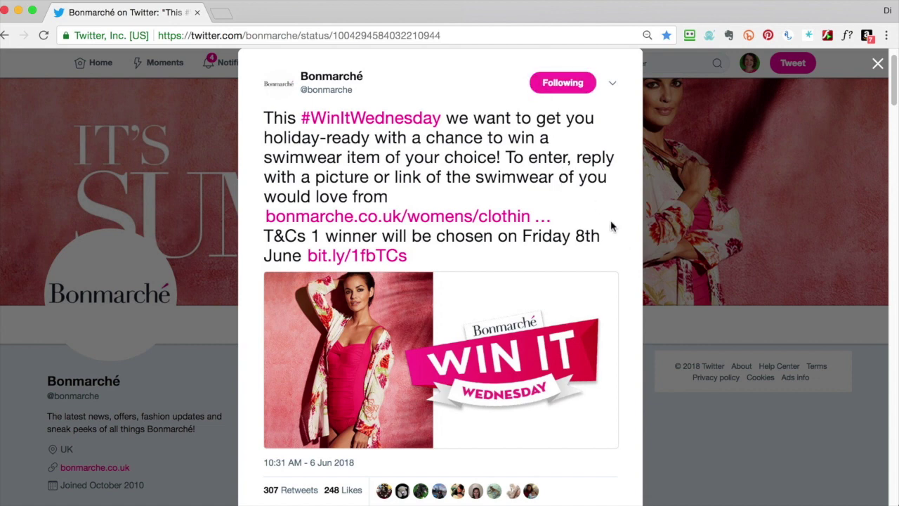
# Step: Open the tweet's Bonmarché swimwear link in a new tab and browse the Swim & Beachwear range
pyautogui.rightClick(425, 221)
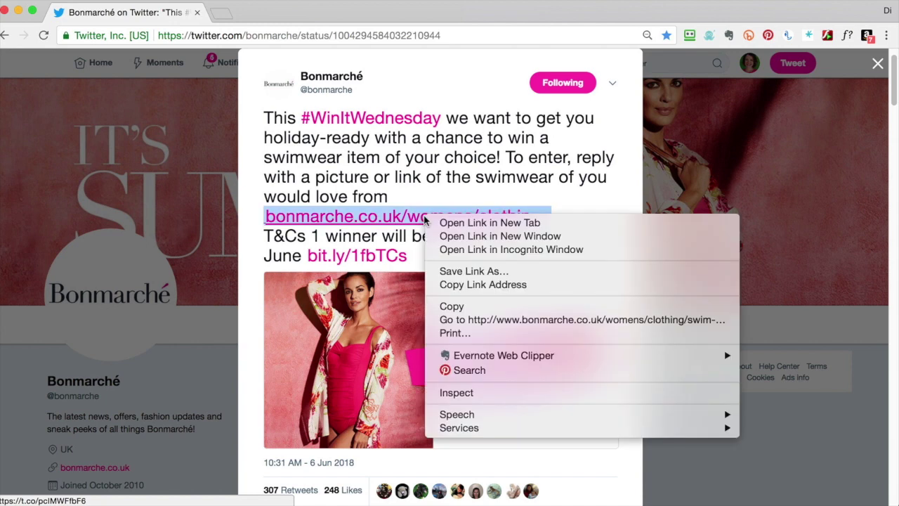
pyautogui.click(436, 224)
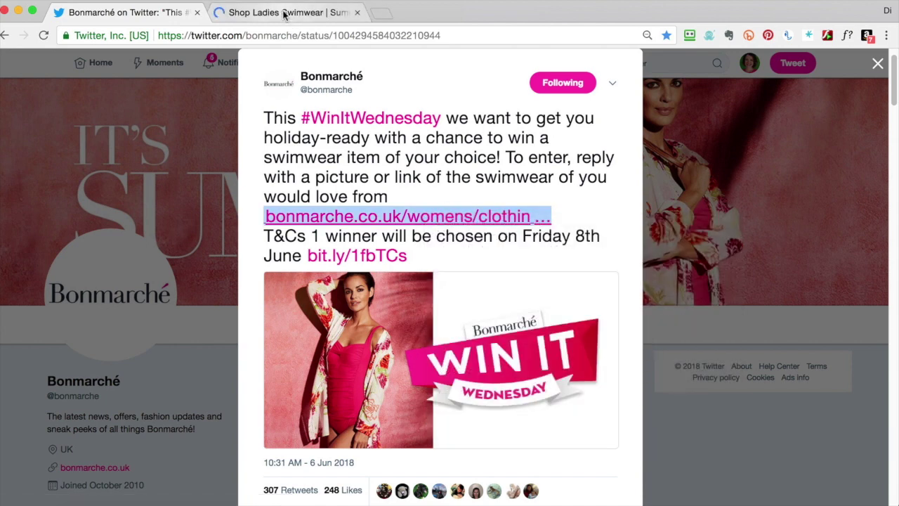
pyautogui.click(285, 12)
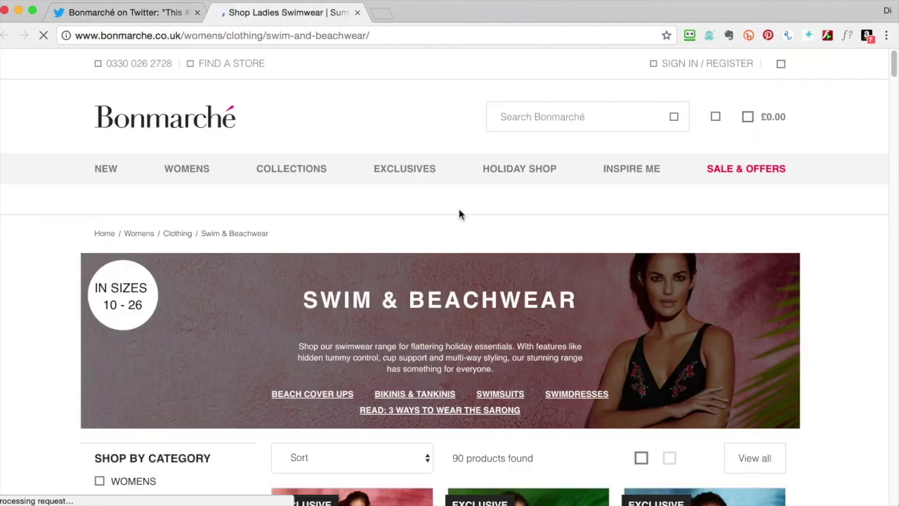
pyautogui.scroll(-2, 552, 370)
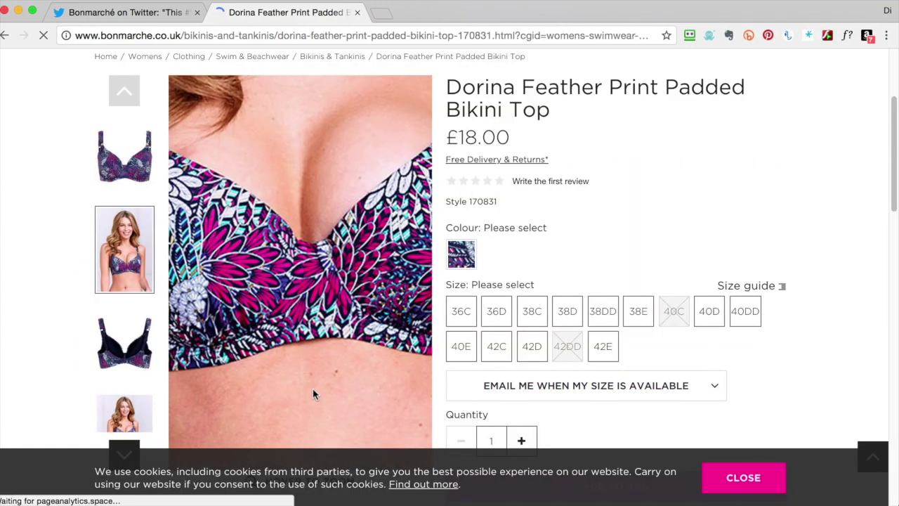
# Step: Save the Dorina bikini top product photo to the Desktop as 17083151_alt1.jpg
pyautogui.rightClick(355, 387)
pyautogui.click(385, 413)
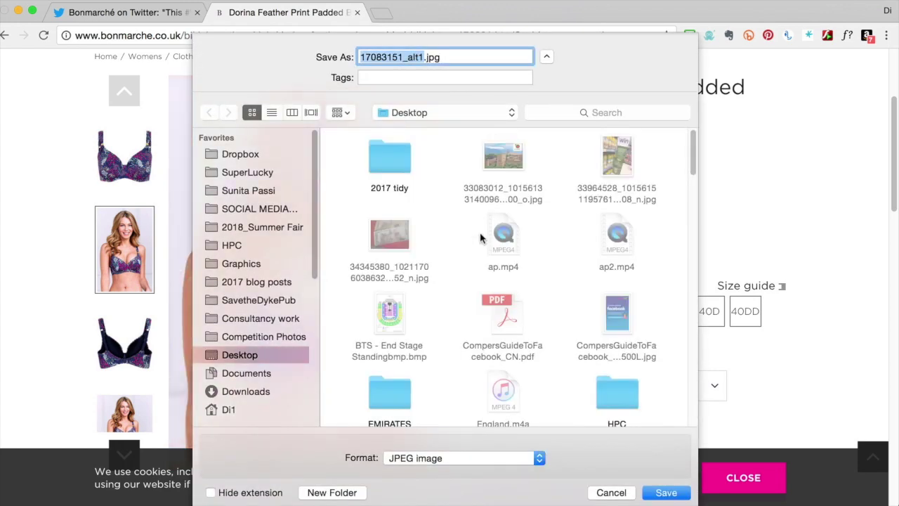
pyautogui.press('Return')
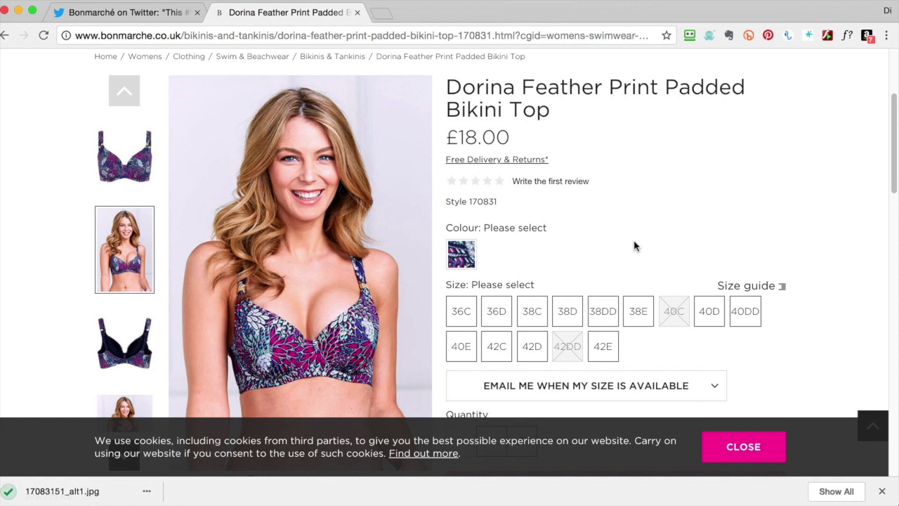
# Step: Screenshot the product photo area and select the product page's web address
pyautogui.scroll(-1, 635, 246)
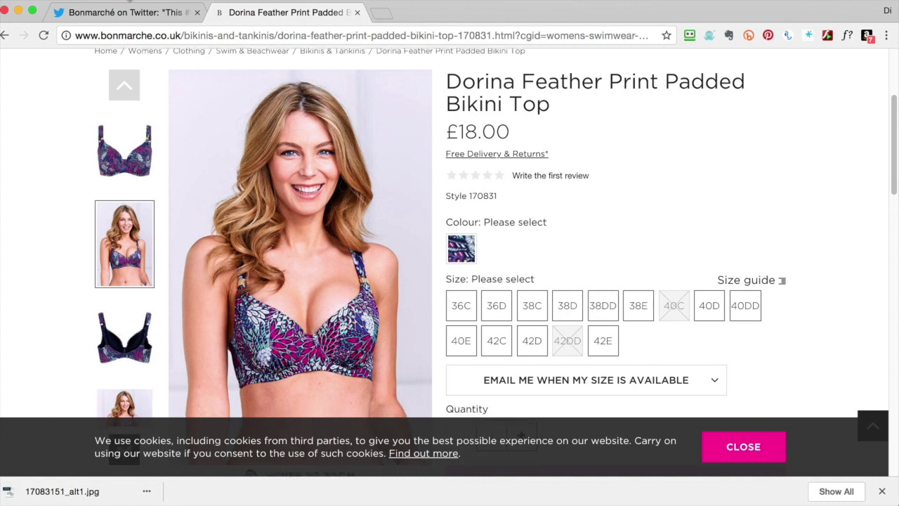
pyautogui.press('super+shift+4')
pyautogui.moveTo(168, 73); pyautogui.dragTo(430, 414)
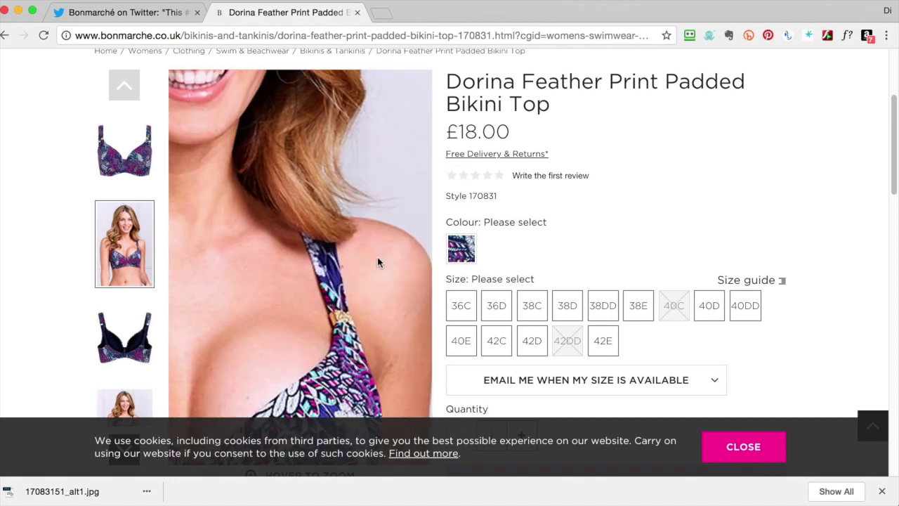
pyautogui.scroll(1, 634, 239)
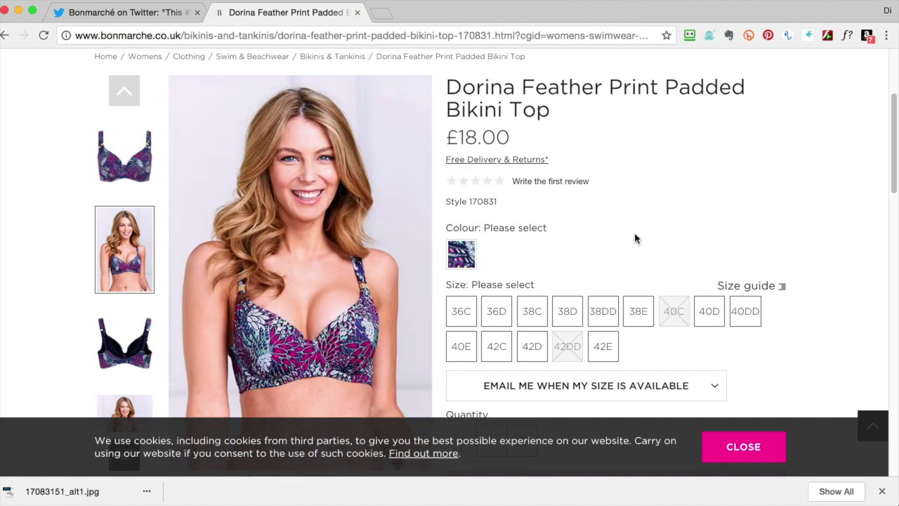
pyautogui.click(437, 37)
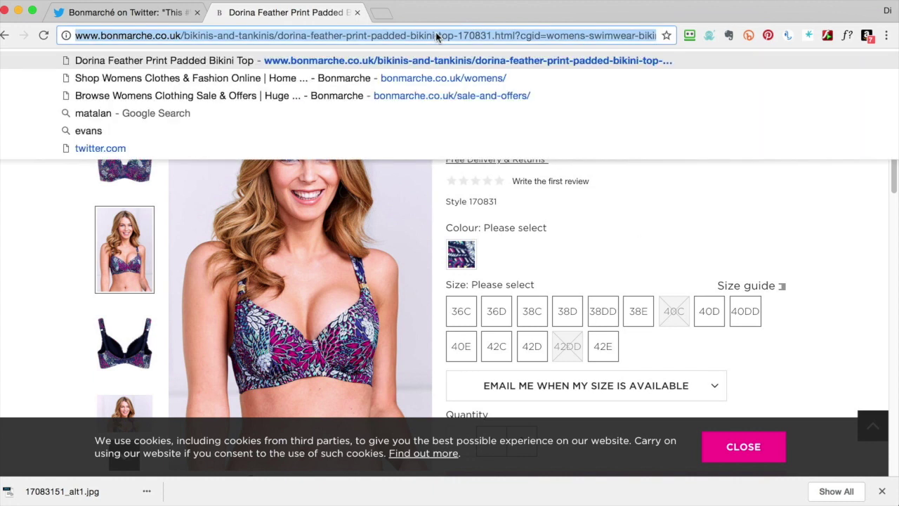
# Step: Close the Bonmarché tab and attach Desktop's 17083151_alt1.jpg to a reply on the #WinItWednesday tweet
pyautogui.click(357, 13)
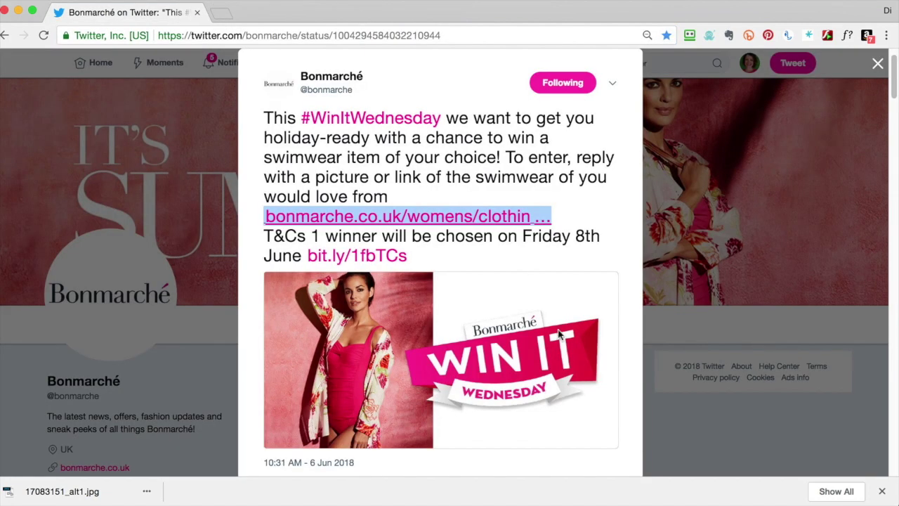
pyautogui.scroll(-5, 559, 333)
pyautogui.click(387, 395)
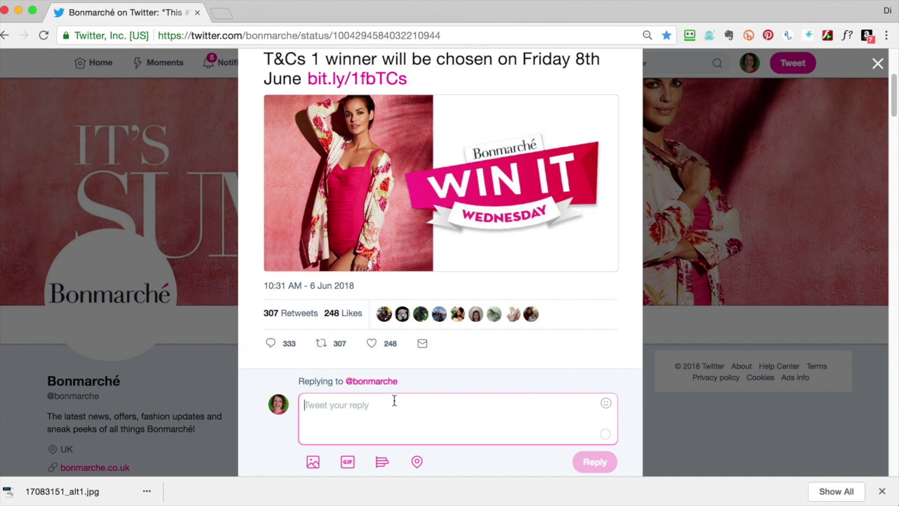
pyautogui.click(312, 464)
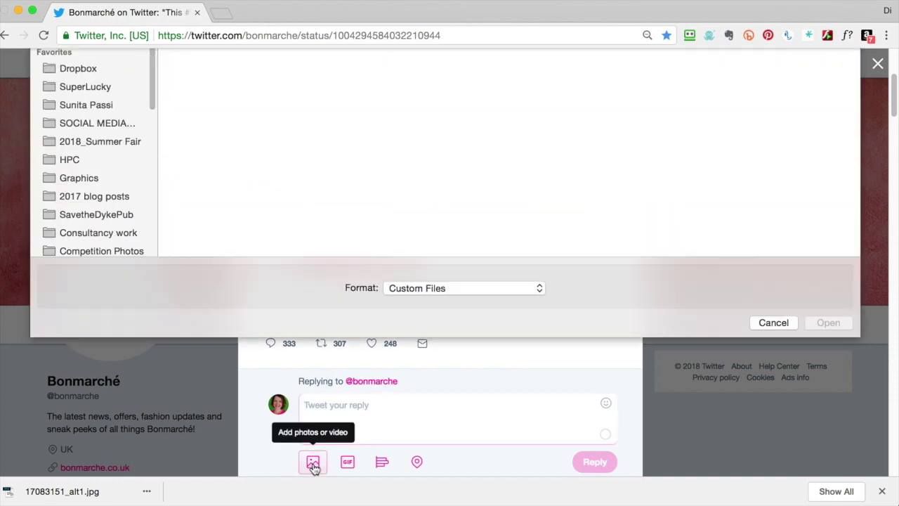
pyautogui.press('super+shift+d')
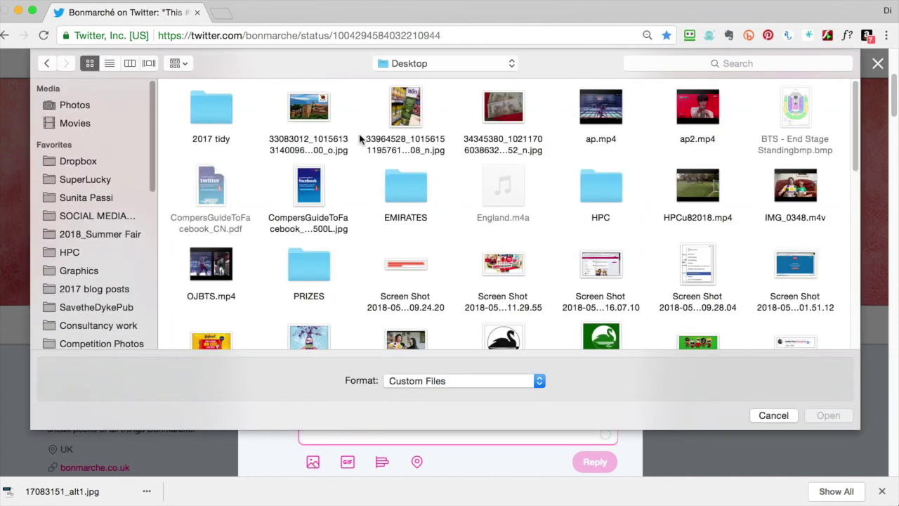
pyautogui.click(113, 64)
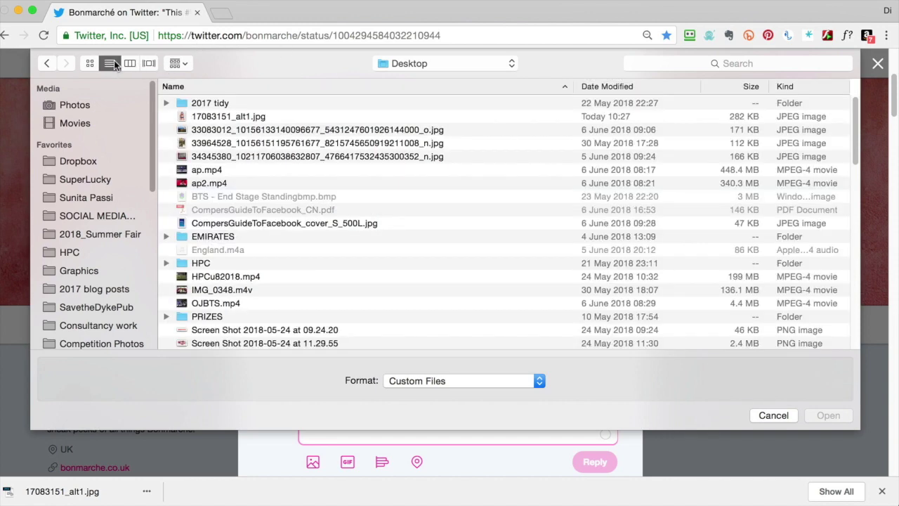
pyautogui.click(229, 117)
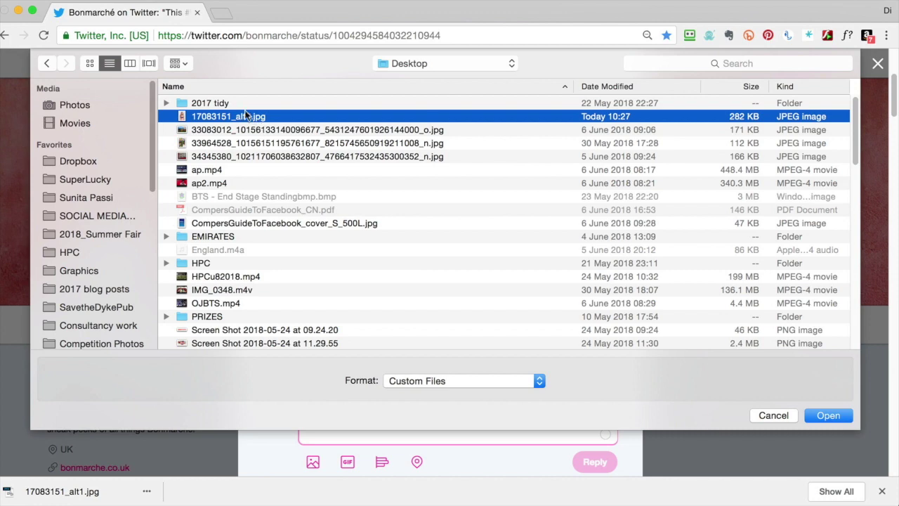
pyautogui.doubleClick(236, 117)
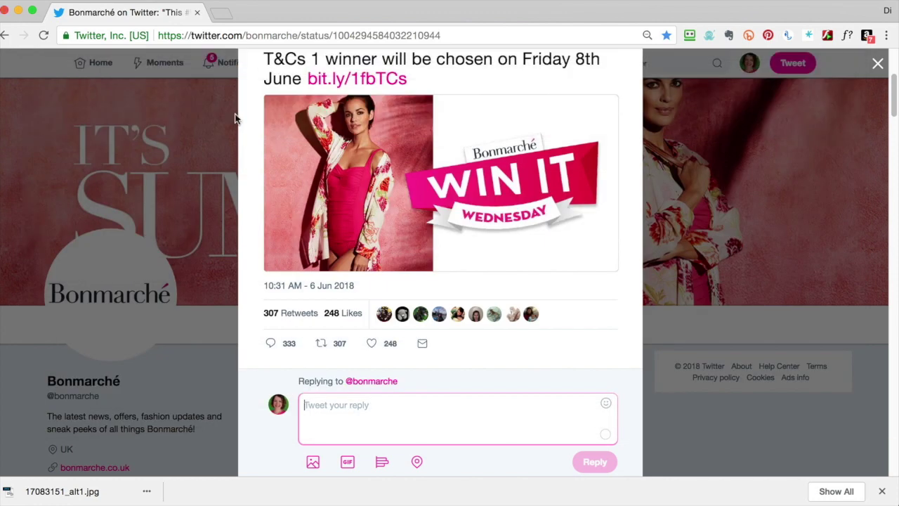
# Step: Send the reply 'I love the Dorina bikini!' with the pasted product link and bikini photo
pyautogui.click(357, 414)
pyautogui.write('I love the Dorina bikini!')
pyautogui.scroll(-2, 444, 415)
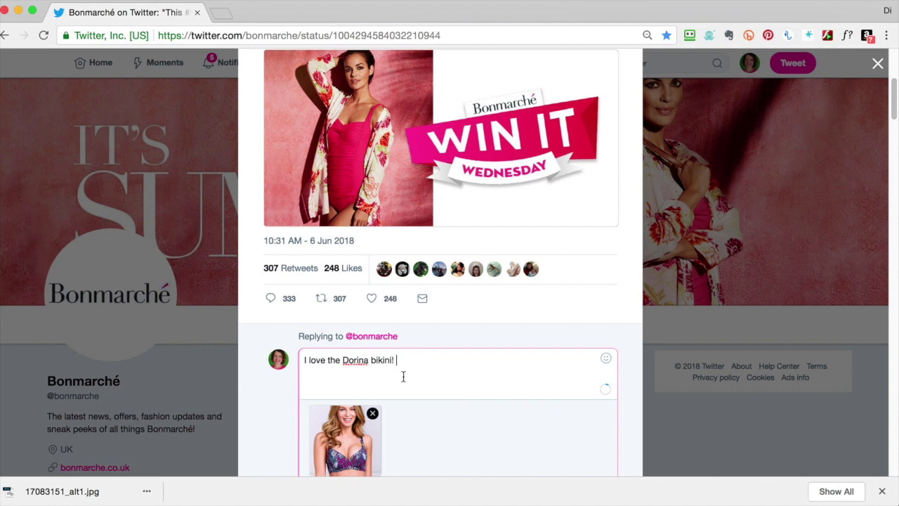
pyautogui.write('http://www.bonmarche.co.uk/bikinis-and-tankinis/dorina-feather-print-padded-bikini-top-170831.html?cgid=womens-swimwear-bikinis-tankinis&dwvar_170831_color=51')
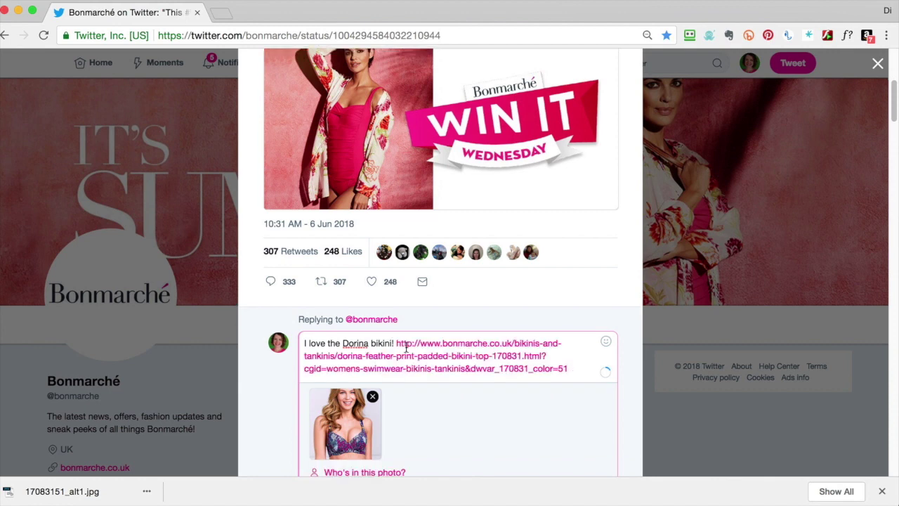
pyautogui.scroll(-2, 441, 379)
pyautogui.scroll(-2, 441, 383)
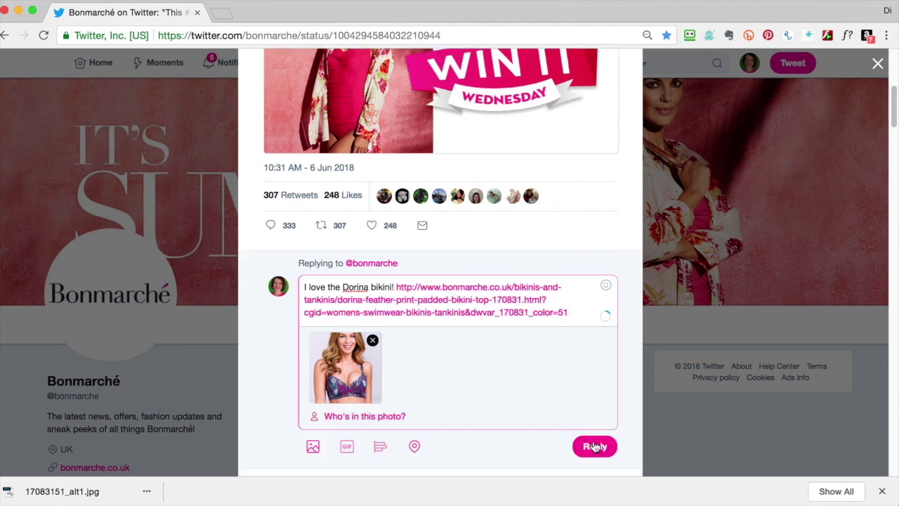
pyautogui.click(595, 446)
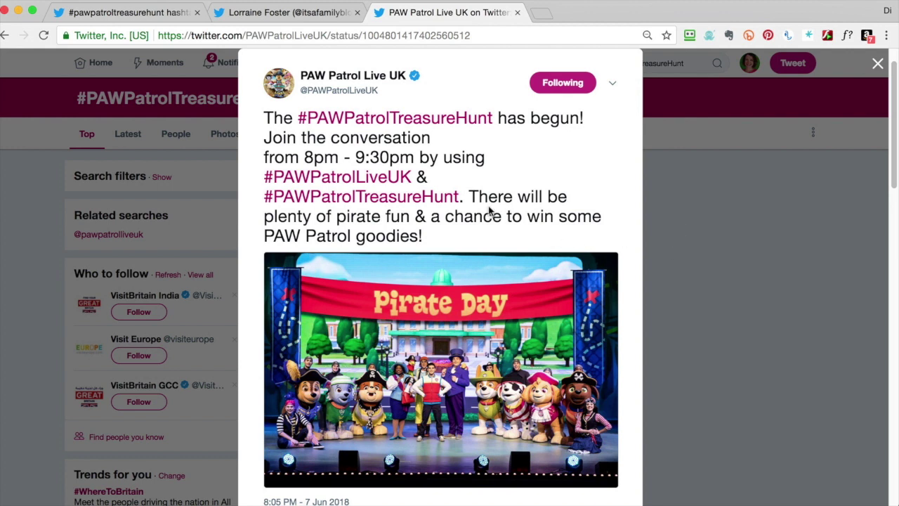
# Step: Highlight the full #PAWPatrolTreasureHunt hashtag in the PAW Patrol Live UK tweet text
pyautogui.moveTo(463, 201); pyautogui.dragTo(252, 203)
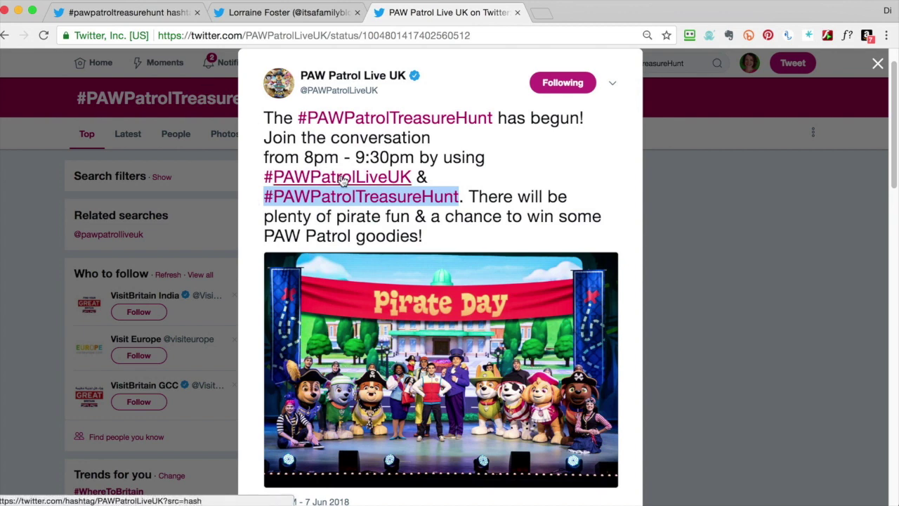
pyautogui.moveTo(357, 83)
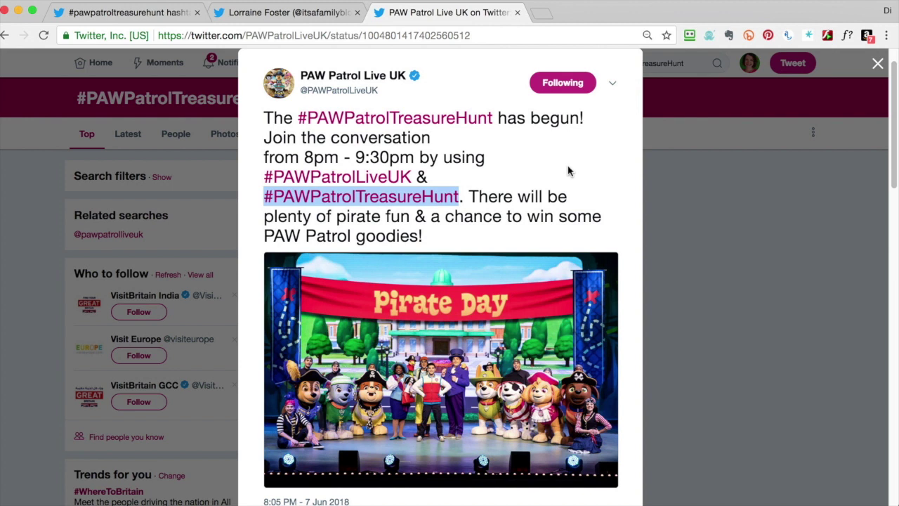
pyautogui.click(463, 198)
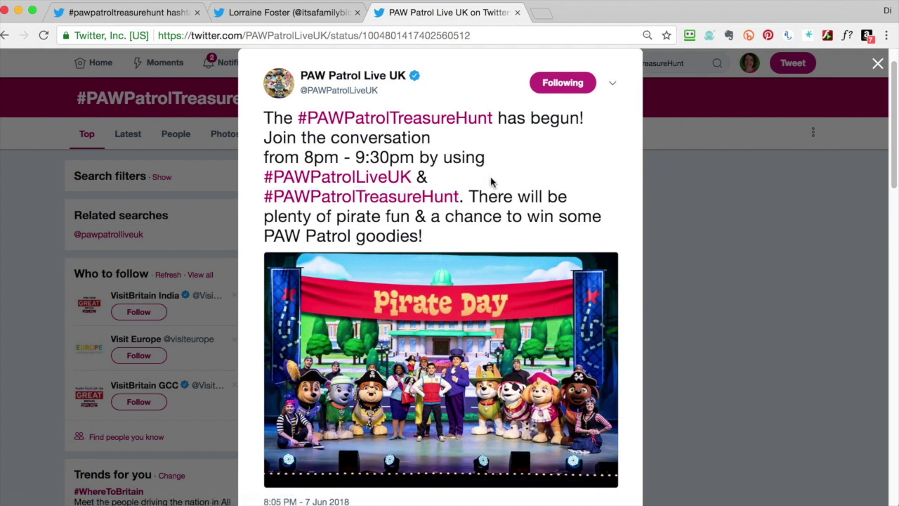
pyautogui.moveTo(461, 201); pyautogui.dragTo(262, 192)
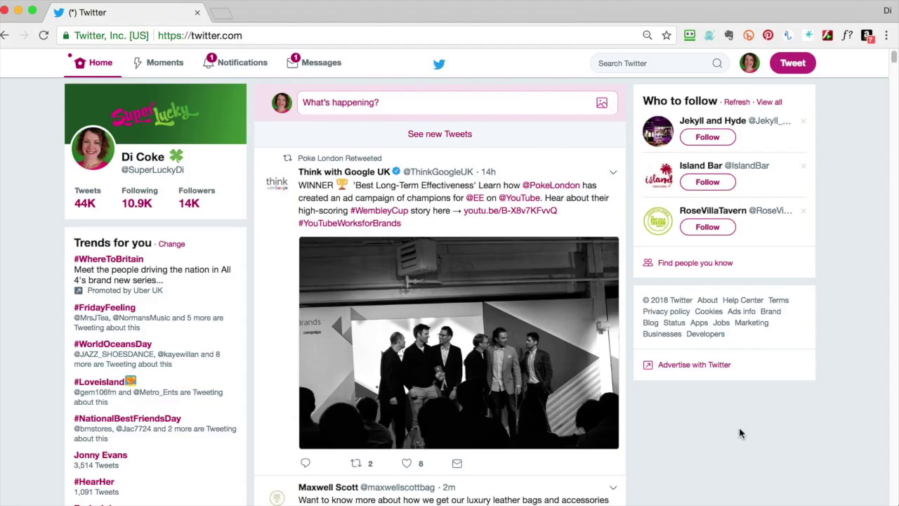
# Step: Scroll the home timeline down to Ruby & Scarlet's #WorldGinDay tweet offering 4 gin glasses
pyautogui.scroll(-5, 740, 433)
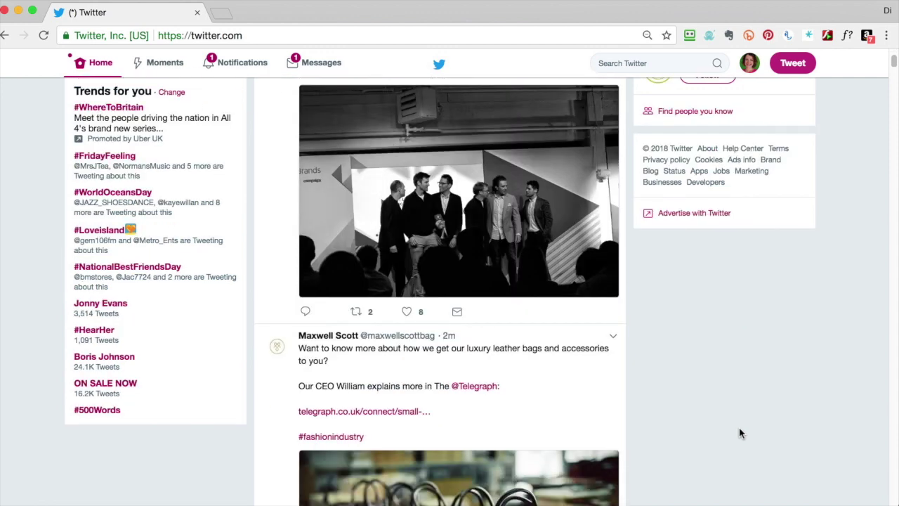
pyautogui.scroll(-4, 739, 433)
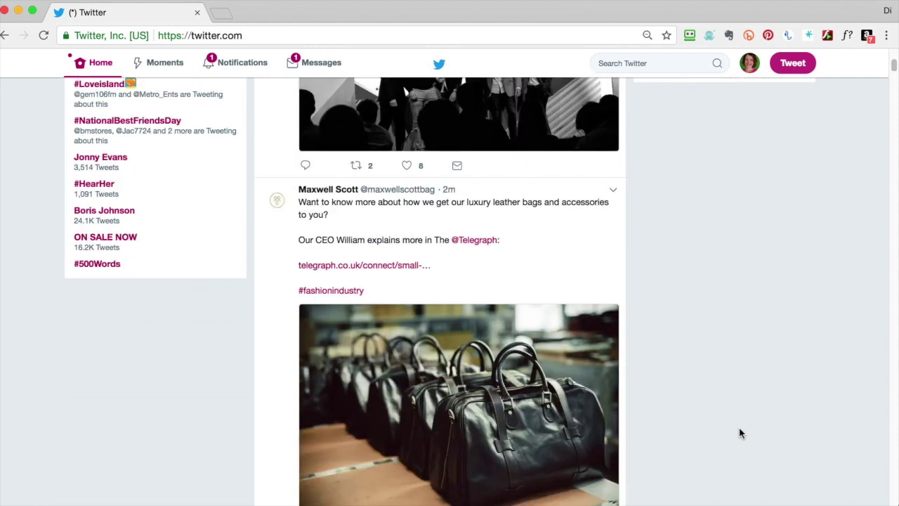
pyautogui.scroll(-1, 738, 431)
pyautogui.scroll(-2, 736, 420)
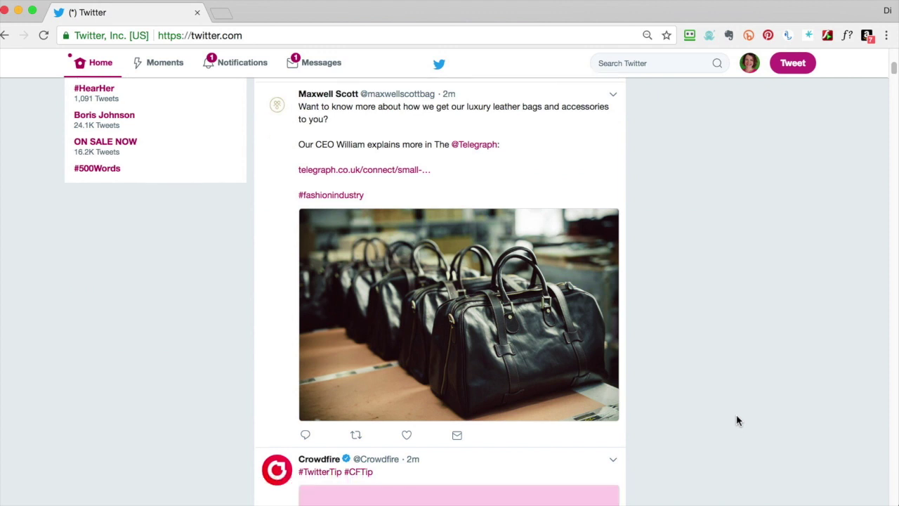
pyautogui.scroll(-5, 736, 420)
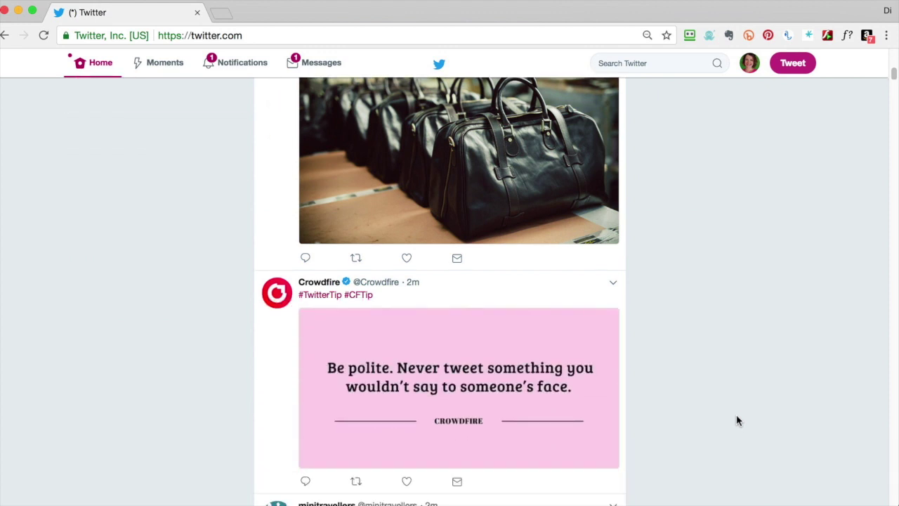
pyautogui.scroll(-6, 738, 420)
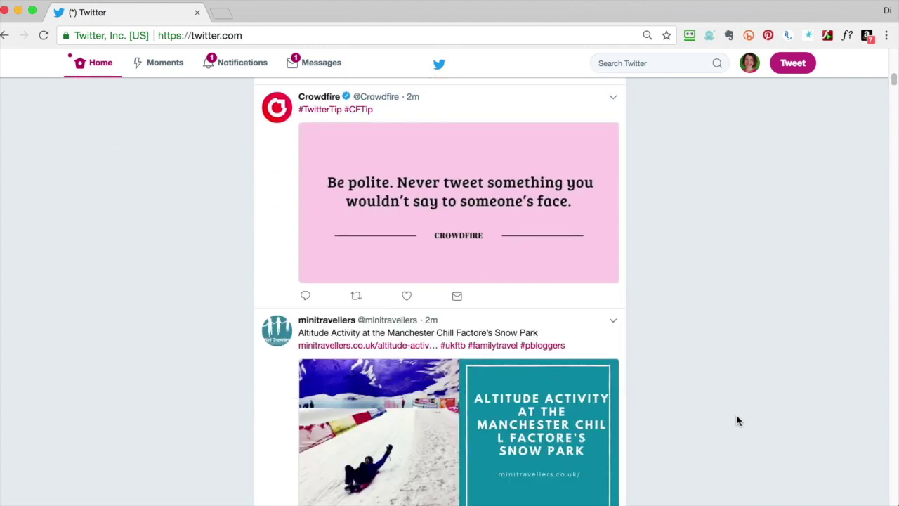
pyautogui.scroll(-2, 715, 420)
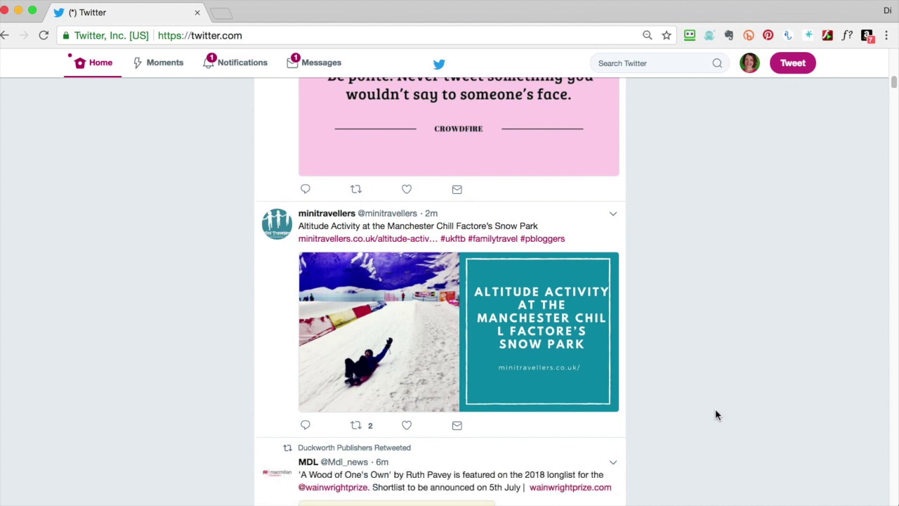
pyautogui.scroll(-1, 716, 414)
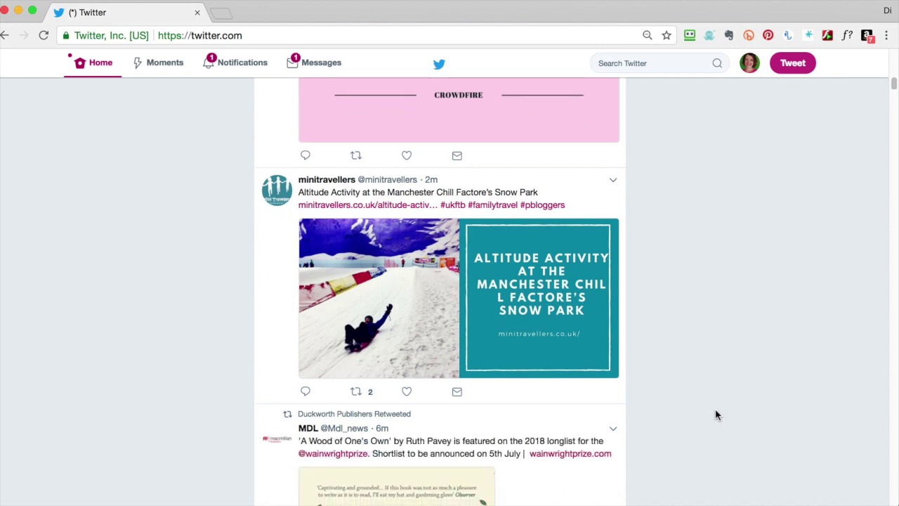
pyautogui.scroll(-12, 716, 414)
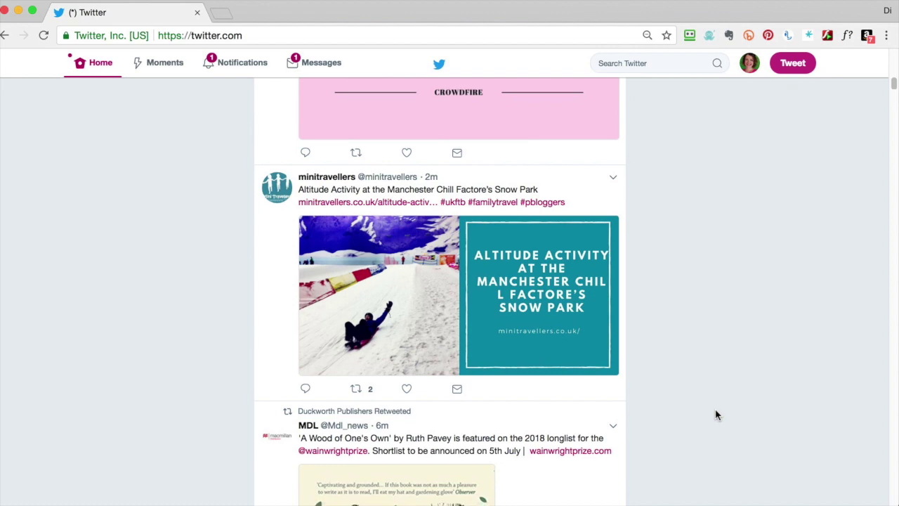
pyautogui.scroll(-9, 716, 414)
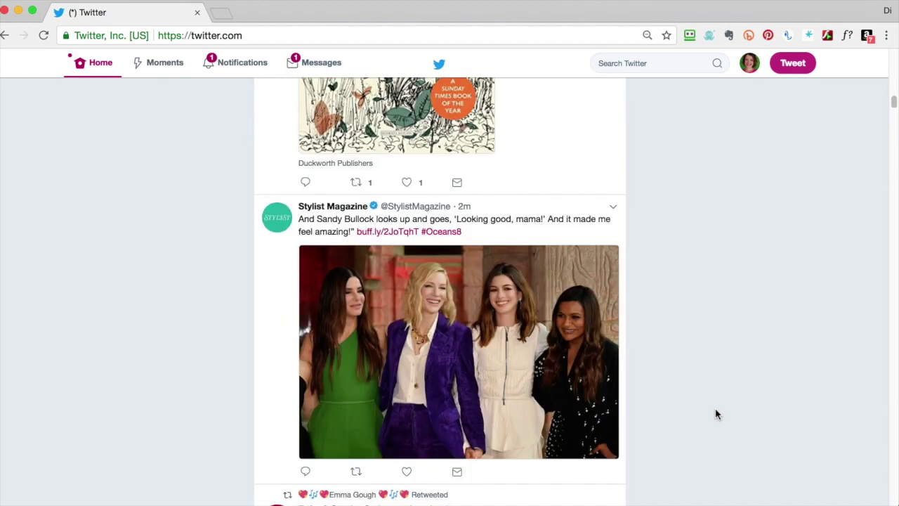
pyautogui.scroll(-5, 717, 414)
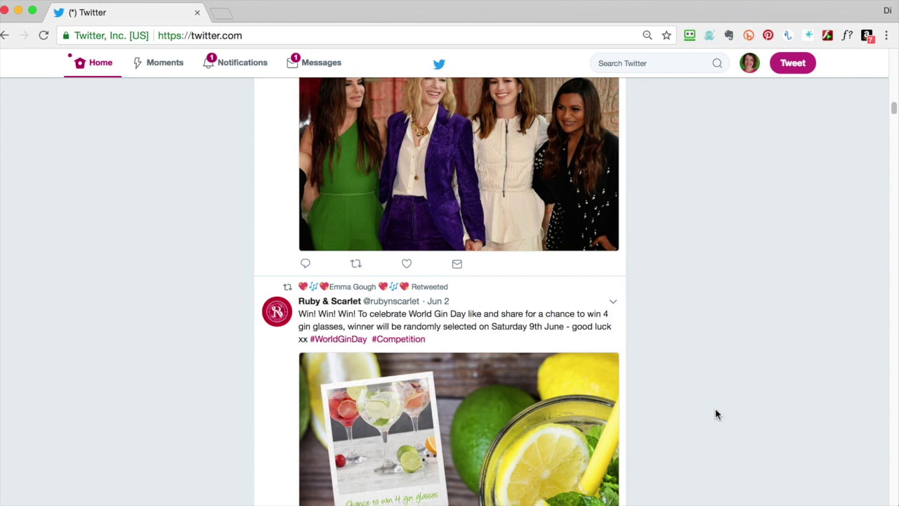
pyautogui.scroll(-1, 729, 416)
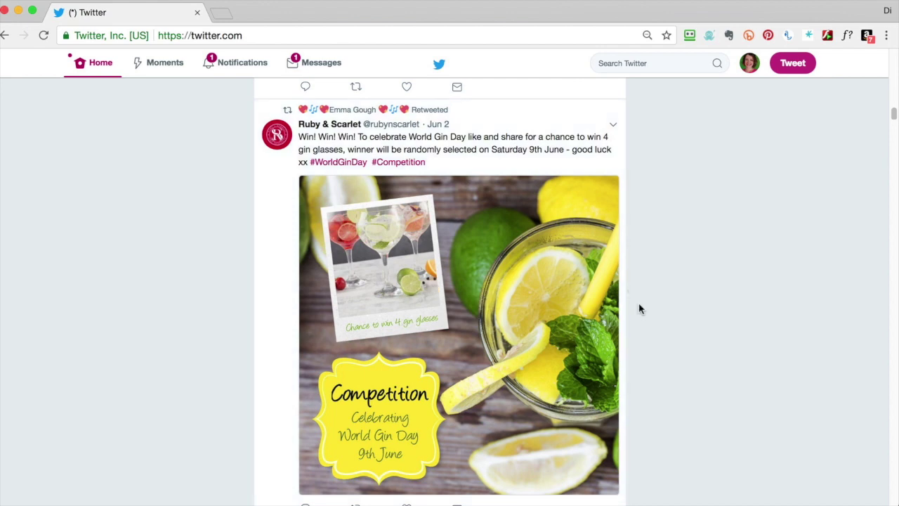
pyautogui.scroll(1, 491, 216)
pyautogui.moveTo(378, 118)
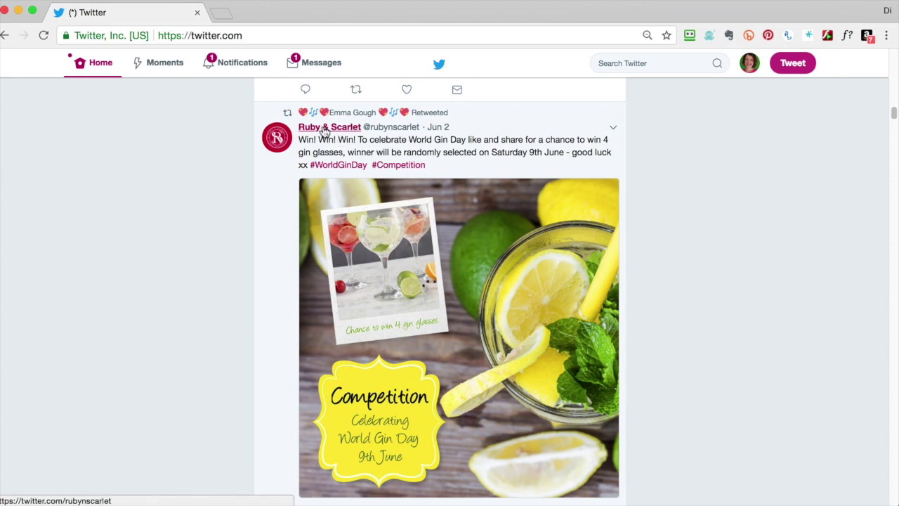
pyautogui.moveTo(325, 132)
# Step: Follow Ruby & Scarlet, then retweet their #WorldGinDay gin glasses giveaway to followers
pyautogui.click(439, 215)
pyautogui.scroll(-2, 644, 339)
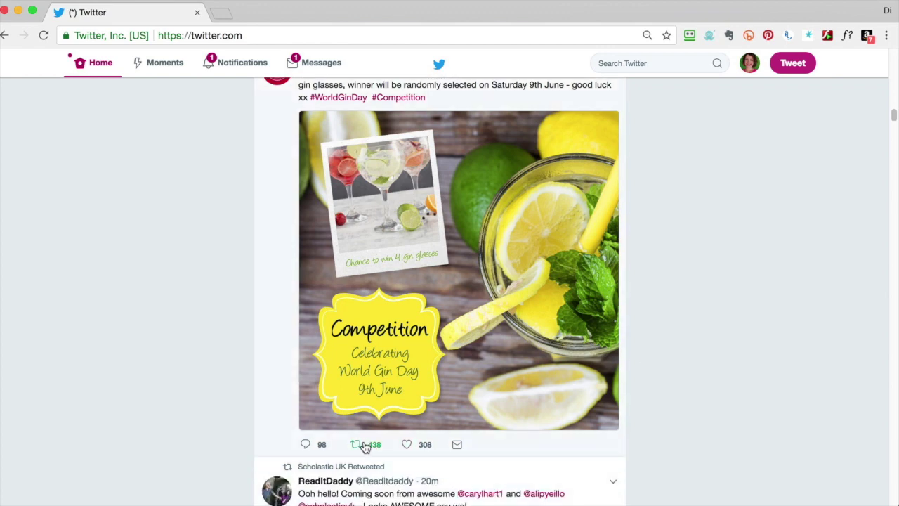
pyautogui.click(359, 445)
pyautogui.click(589, 295)
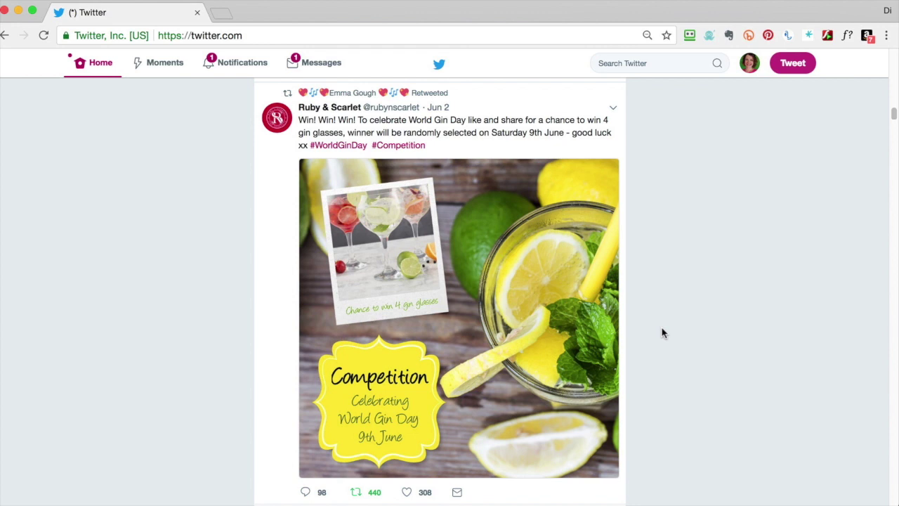
pyautogui.click(311, 493)
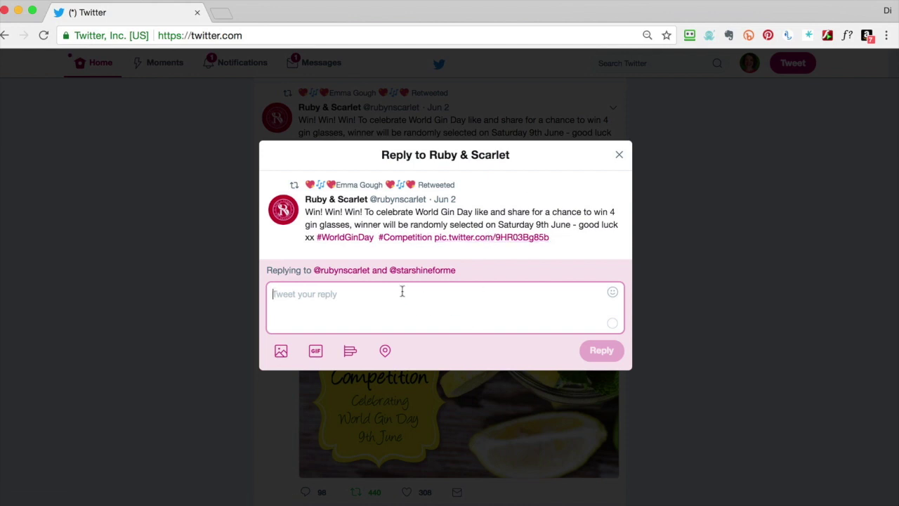
# Step: Reply 'My favourite day of the year! #WorldGinDay' to Ruby & Scarlet only, dropping the retweeter
pyautogui.click(353, 272)
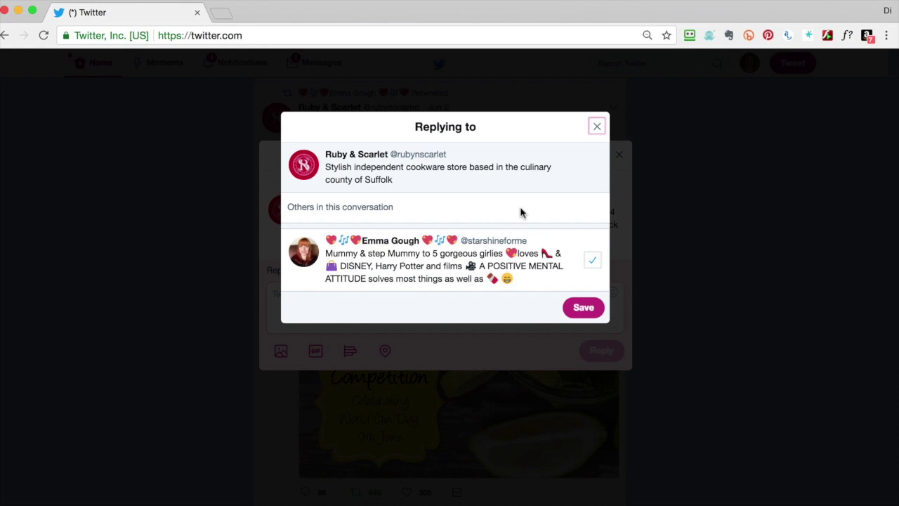
pyautogui.click(594, 261)
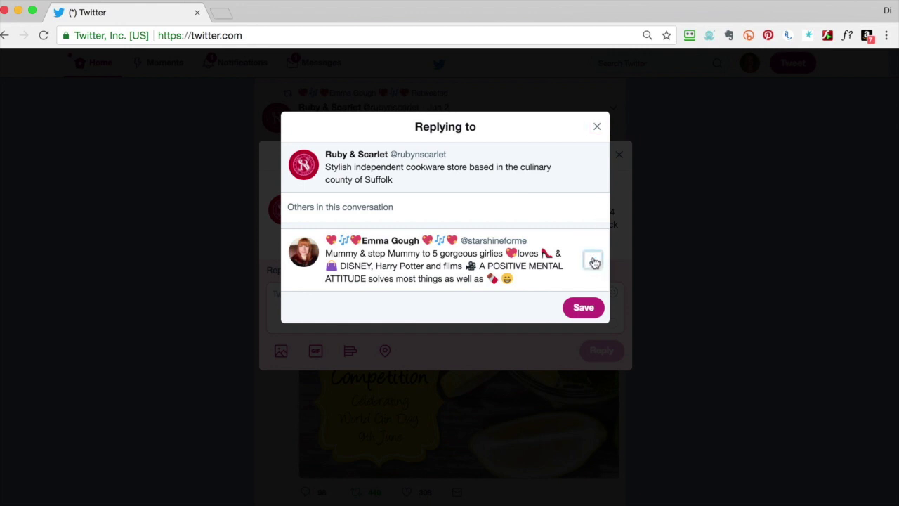
pyautogui.click(583, 307)
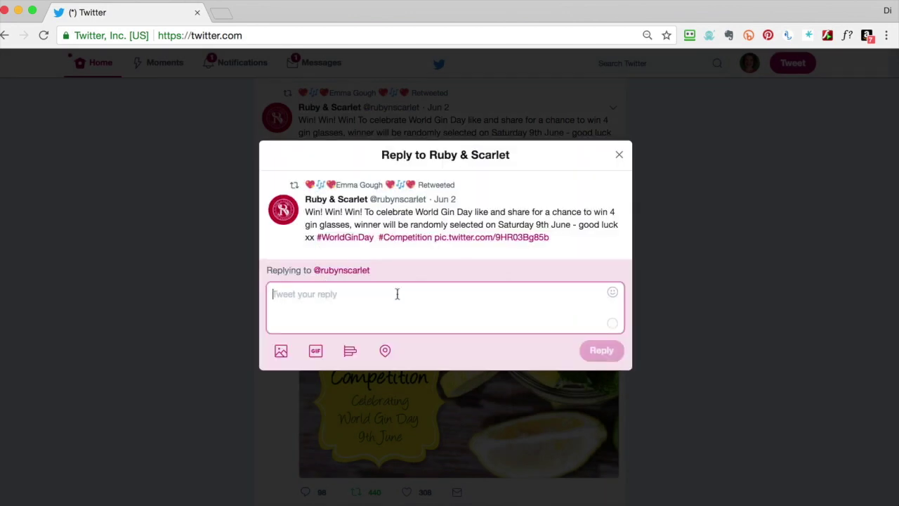
pyautogui.write('My favourite day of the year! #WorldGinDay')
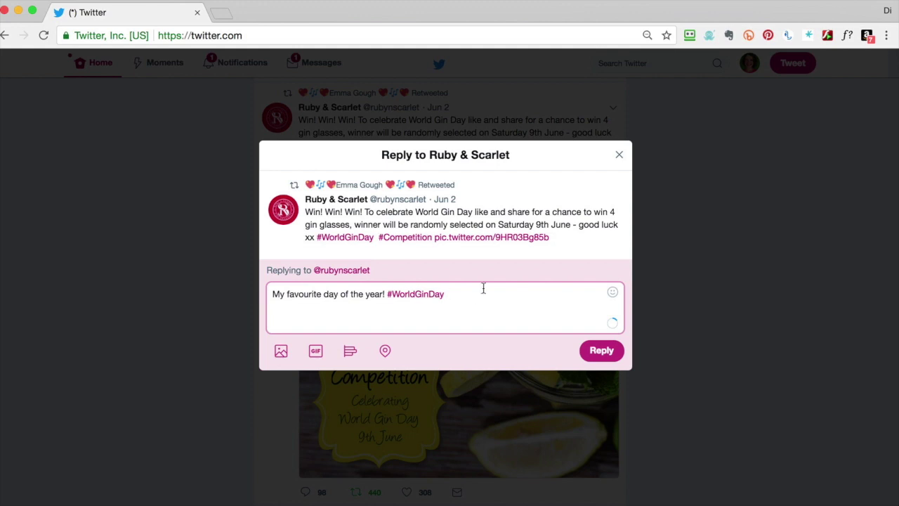
pyautogui.click(598, 352)
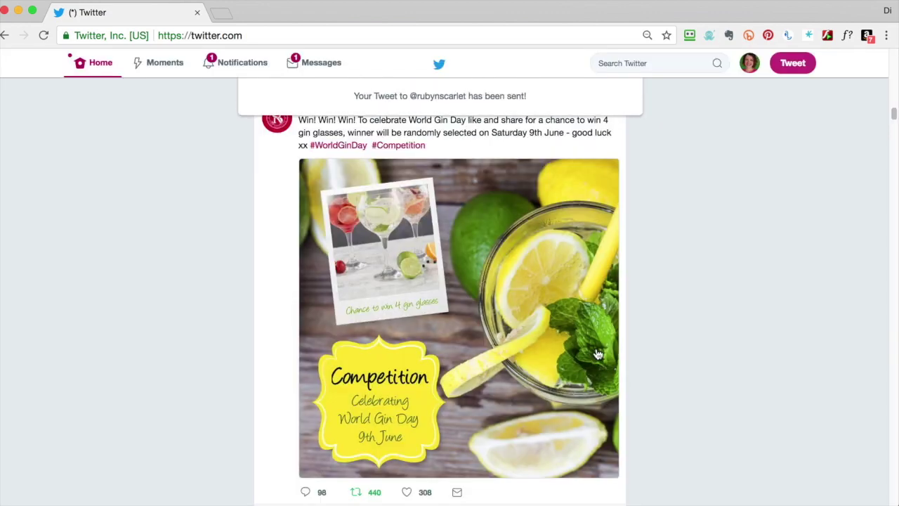
pyautogui.scroll(-10, 632, 365)
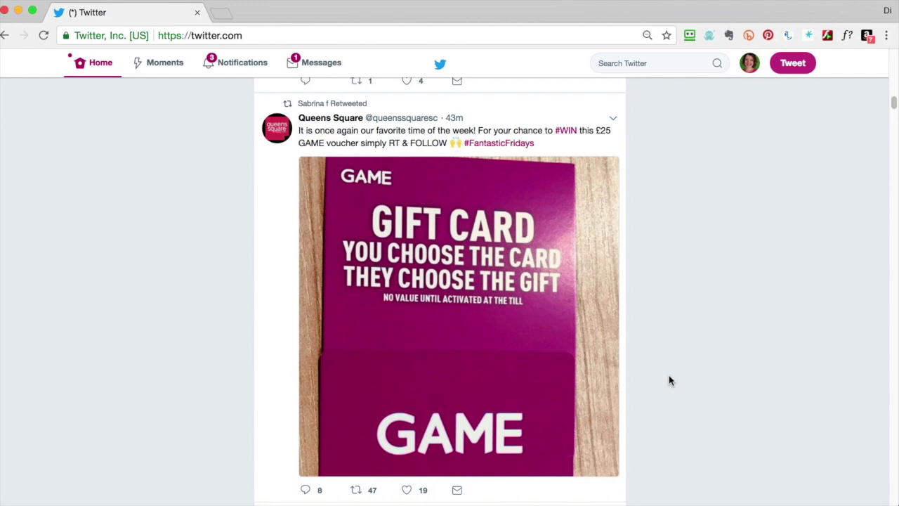
# Step: Retweet Queens Square's £25 GAME voucher competition from the timeline
pyautogui.moveTo(332, 106)
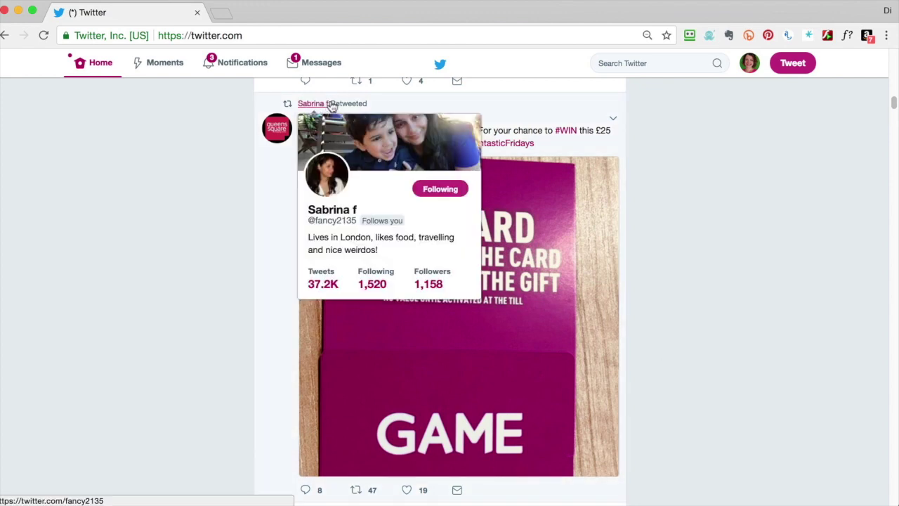
pyautogui.click(358, 490)
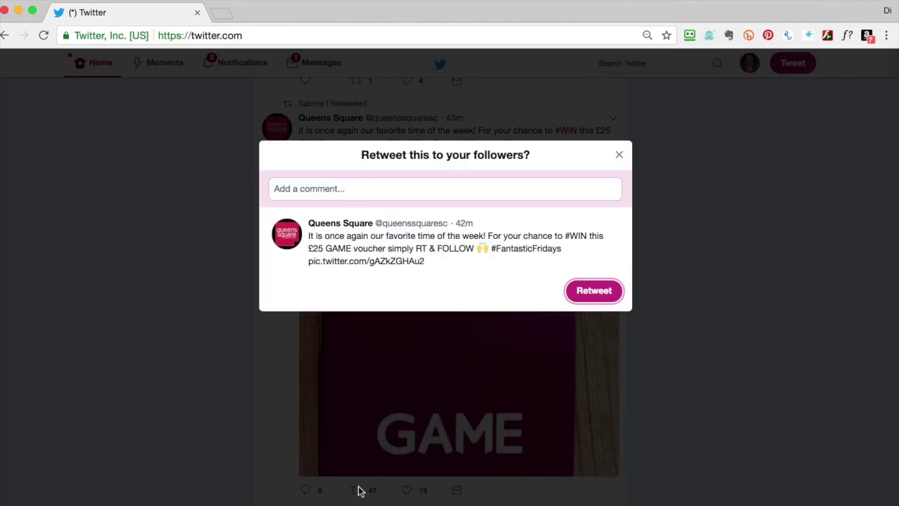
pyautogui.click(578, 291)
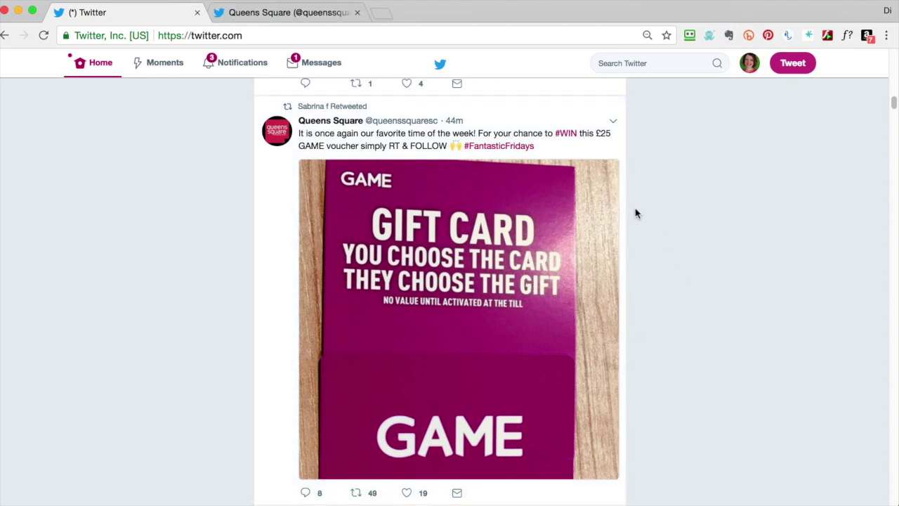
# Step: Open the Queens Square profile and retweet the GAME voucher tweet from there
pyautogui.click(332, 124)
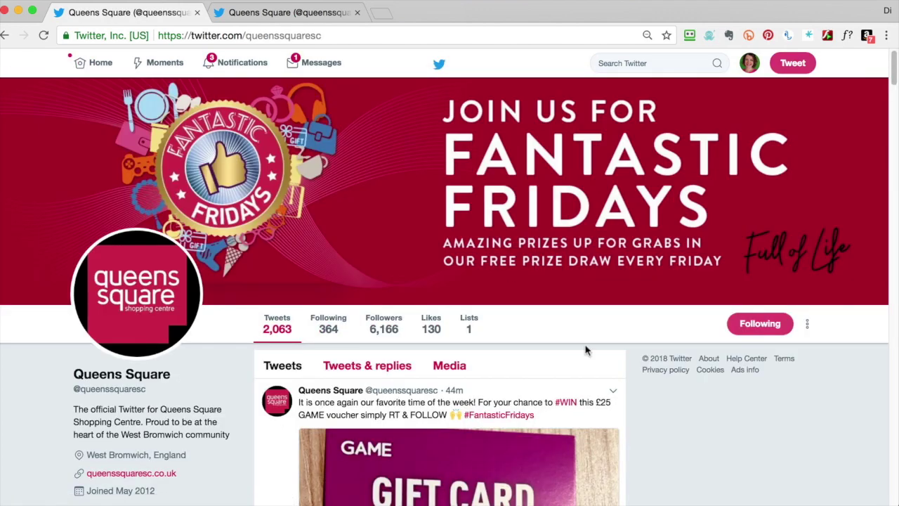
pyautogui.scroll(-3, 516, 347)
pyautogui.scroll(-2, 524, 356)
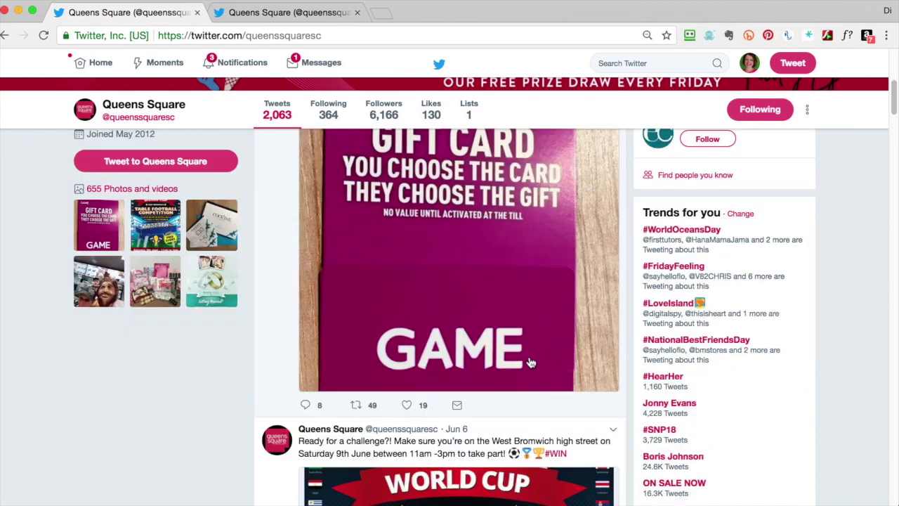
pyautogui.click(355, 402)
pyautogui.click(589, 292)
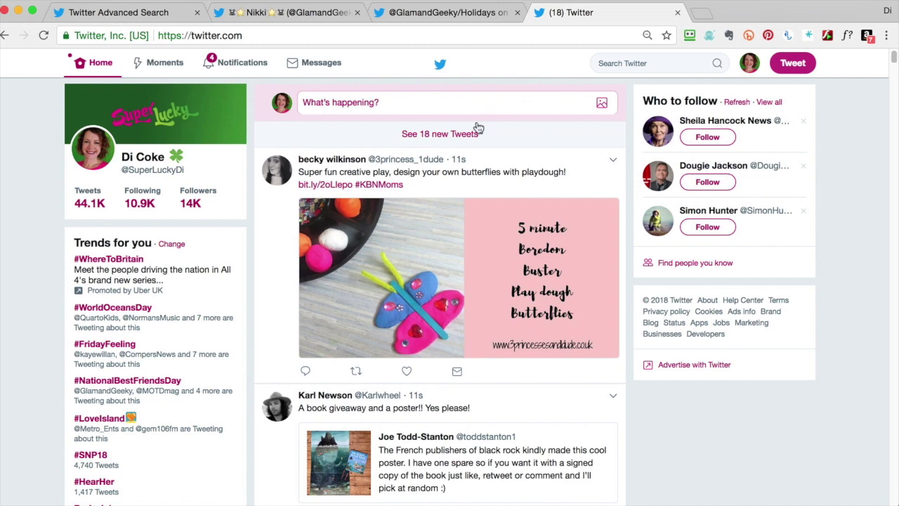
# Step: Load the 18 new tweets, then like and retweet nationaltyres' Adidas football giveaway
pyautogui.click(465, 134)
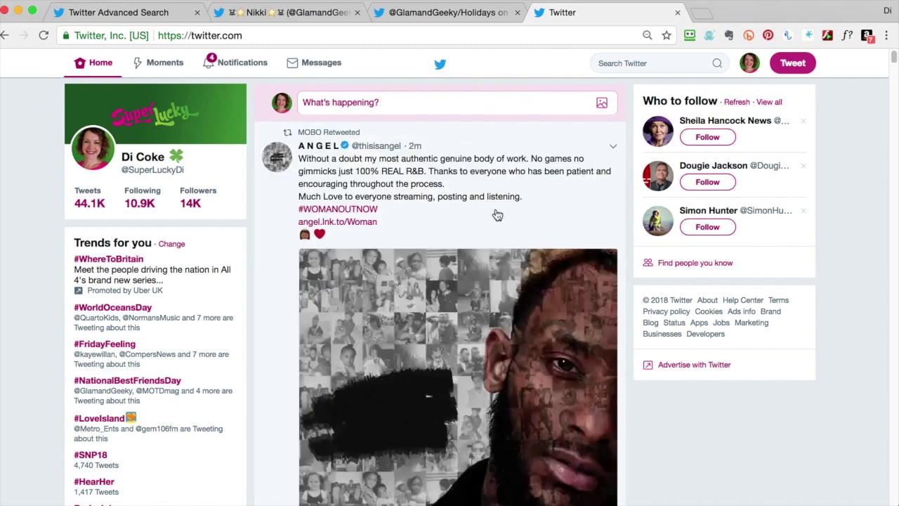
pyautogui.scroll(-10, 572, 377)
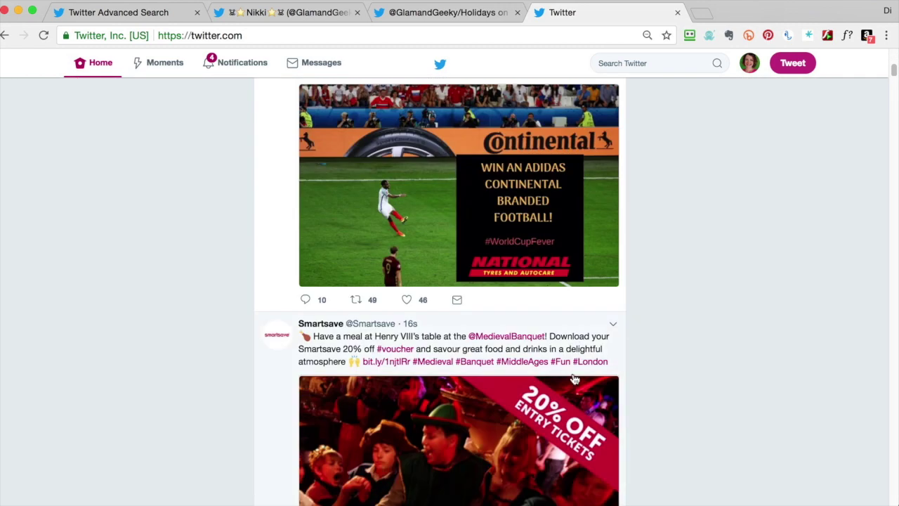
pyautogui.scroll(3, 574, 380)
pyautogui.scroll(1, 574, 380)
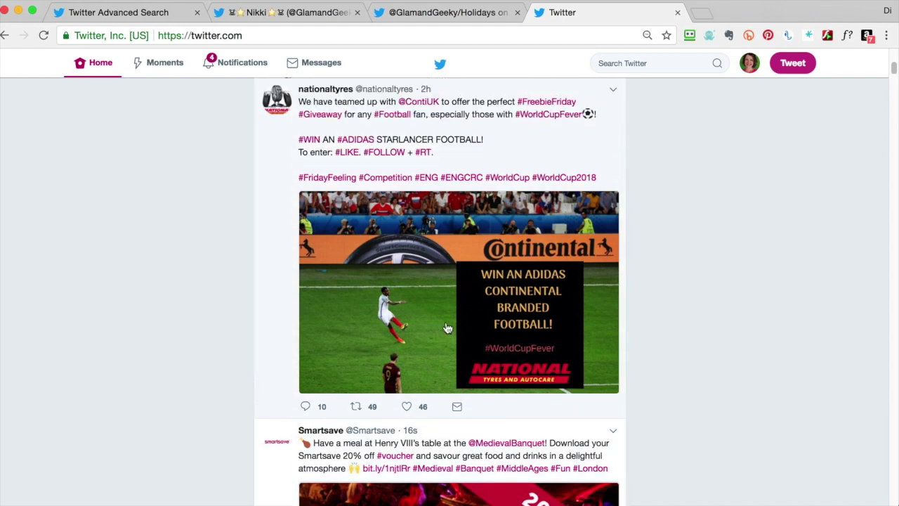
pyautogui.click(406, 406)
pyautogui.click(356, 406)
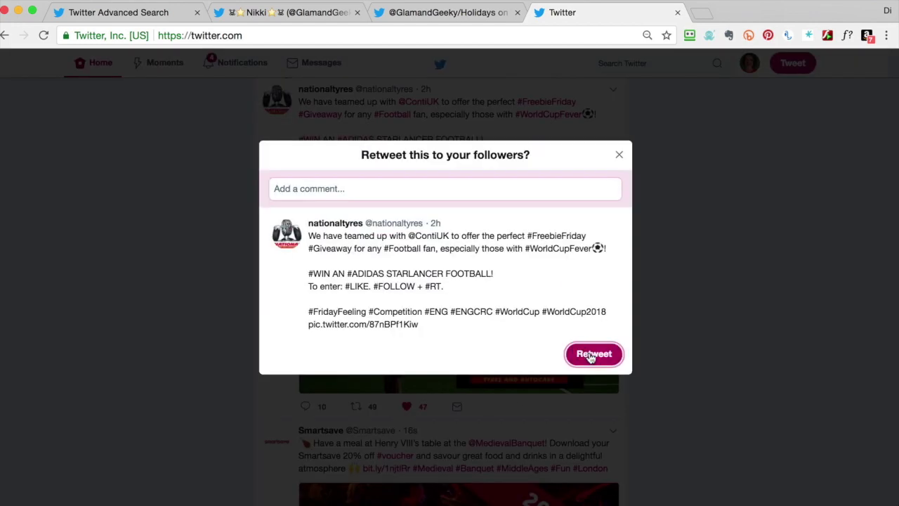
pyautogui.click(592, 353)
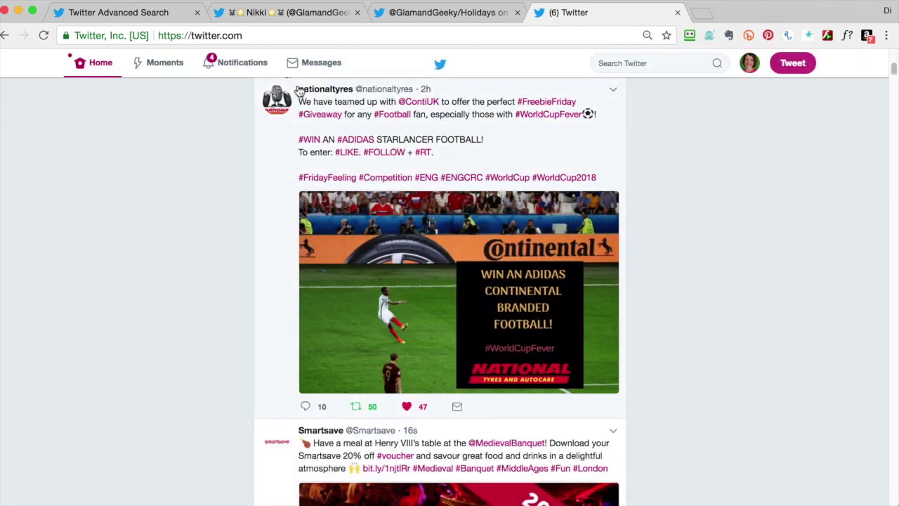
# Step: Follow the nationaltyres account from its hover card
pyautogui.moveTo(309, 94)
pyautogui.click(448, 178)
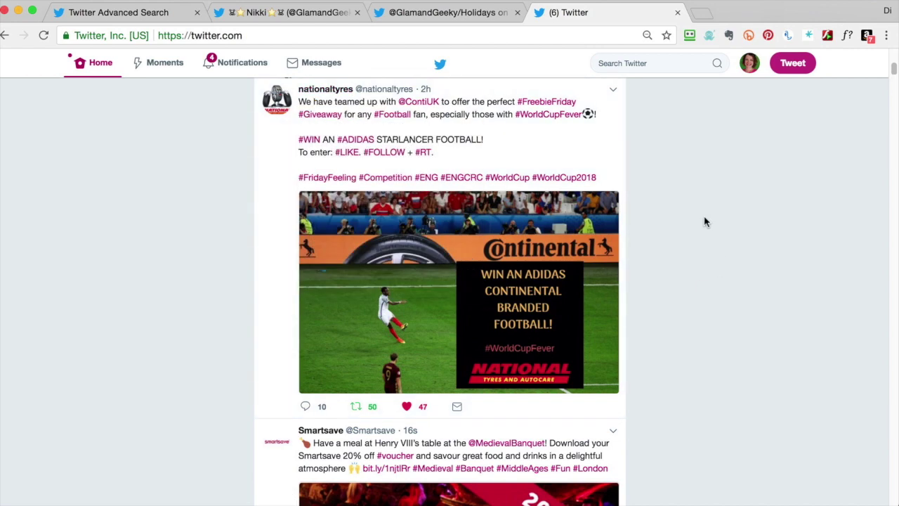
pyautogui.scroll(10, 705, 224)
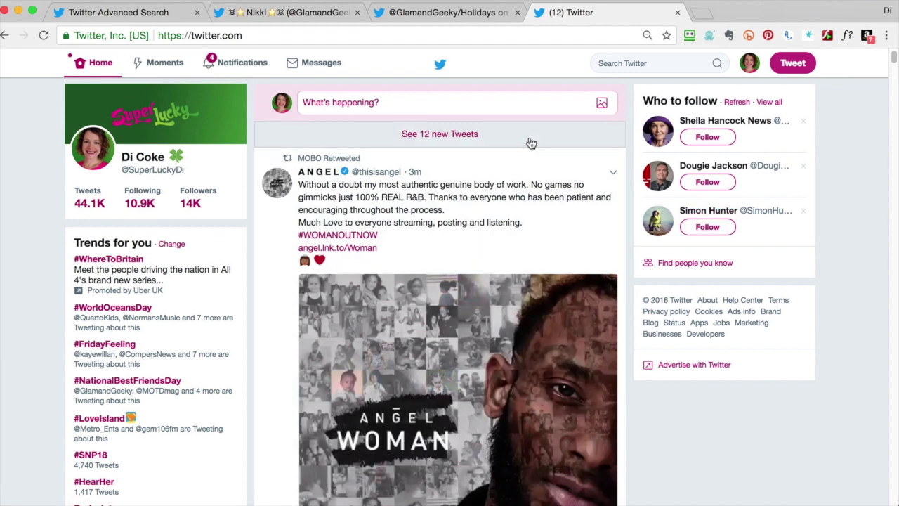
# Step: Switch to the GlamandGeeky profile and scroll its timeline down to the Wyke Farms tweet
pyautogui.click(320, 13)
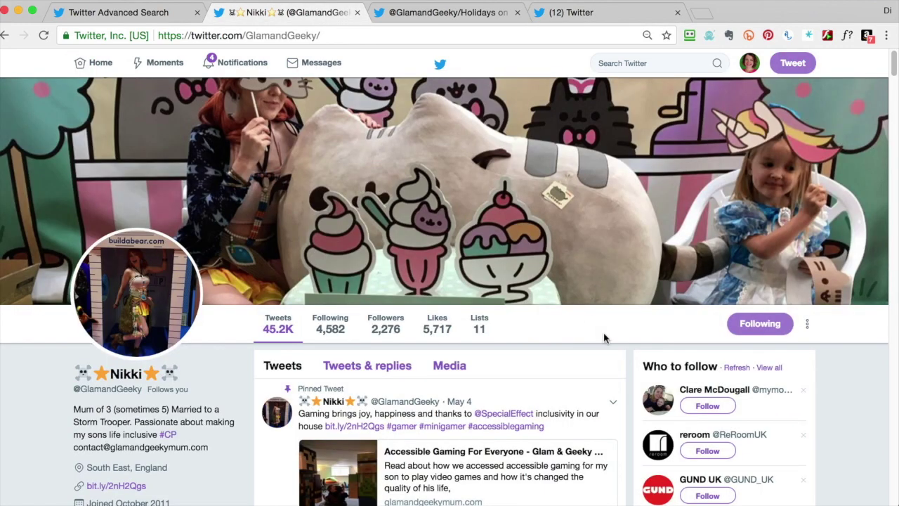
pyautogui.scroll(-1, 616, 352)
pyautogui.scroll(-2, 616, 351)
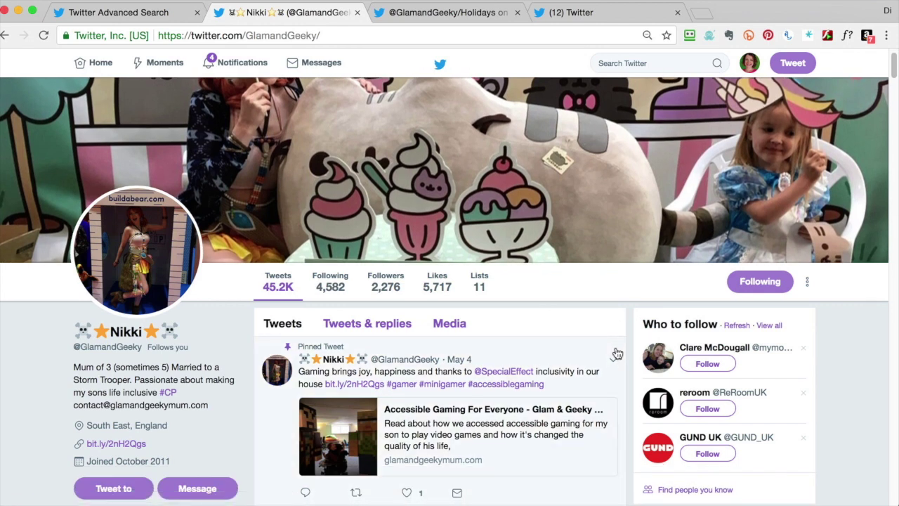
pyautogui.scroll(-5, 616, 355)
pyautogui.scroll(-8, 617, 359)
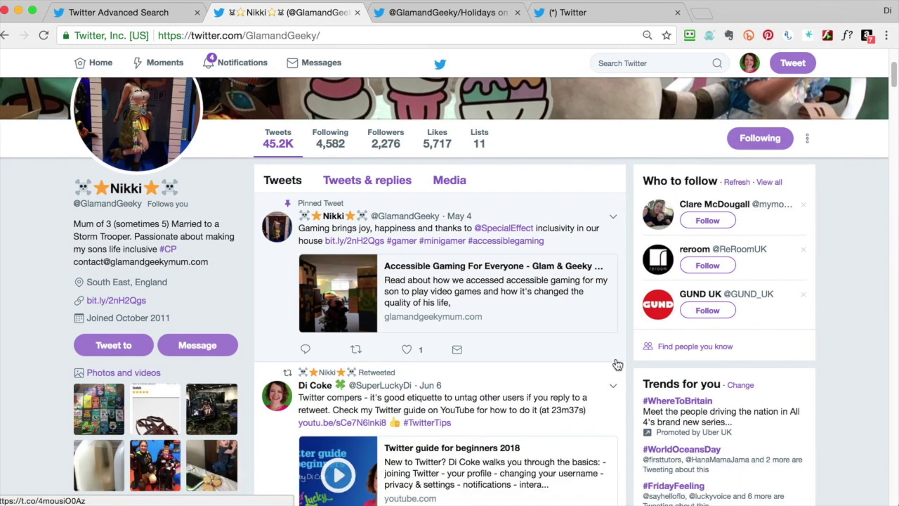
pyautogui.scroll(-20, 617, 364)
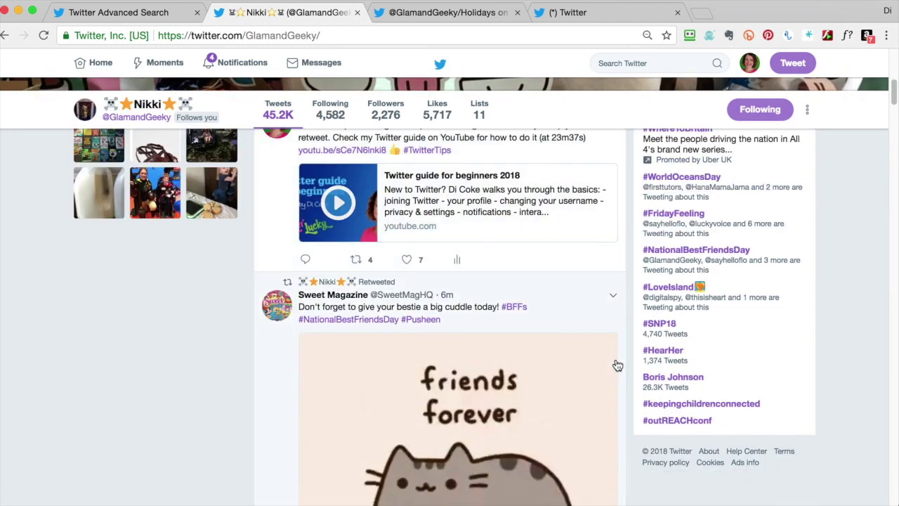
pyautogui.scroll(-20, 617, 365)
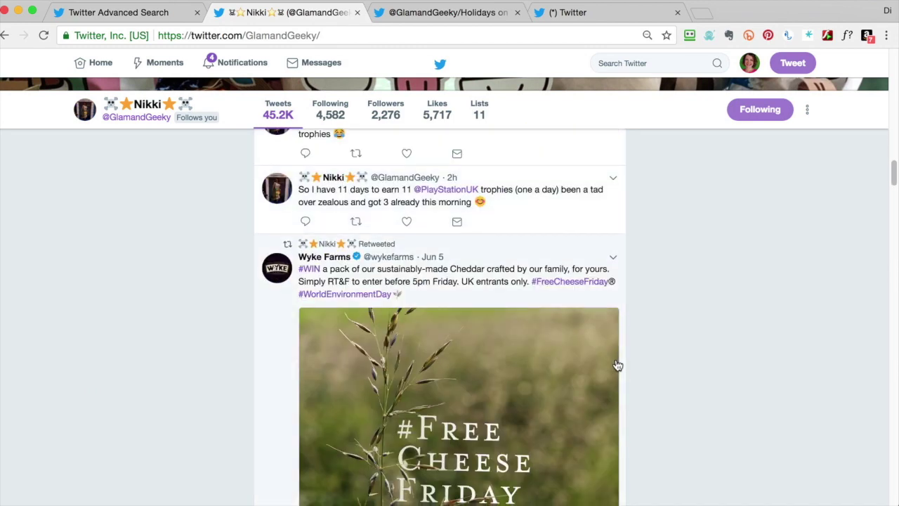
pyautogui.scroll(-7, 616, 365)
pyautogui.scroll(3, 617, 364)
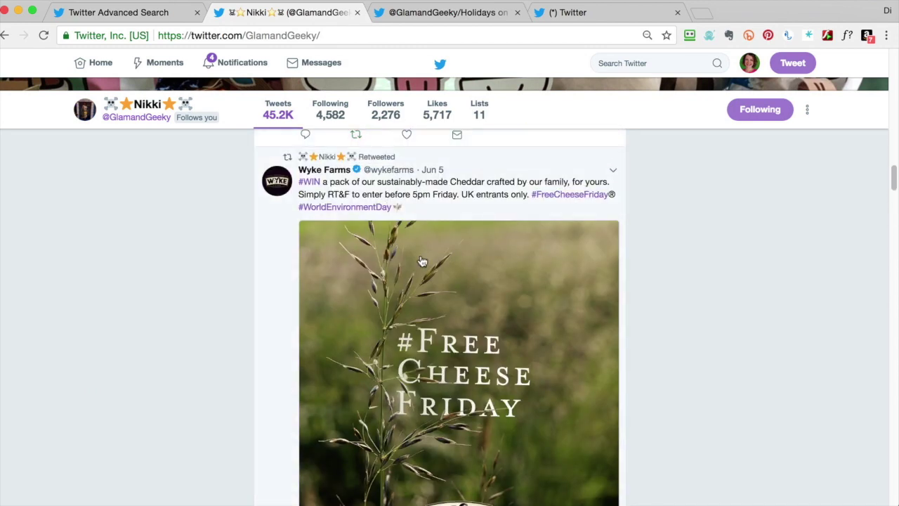
pyautogui.scroll(-5, 527, 344)
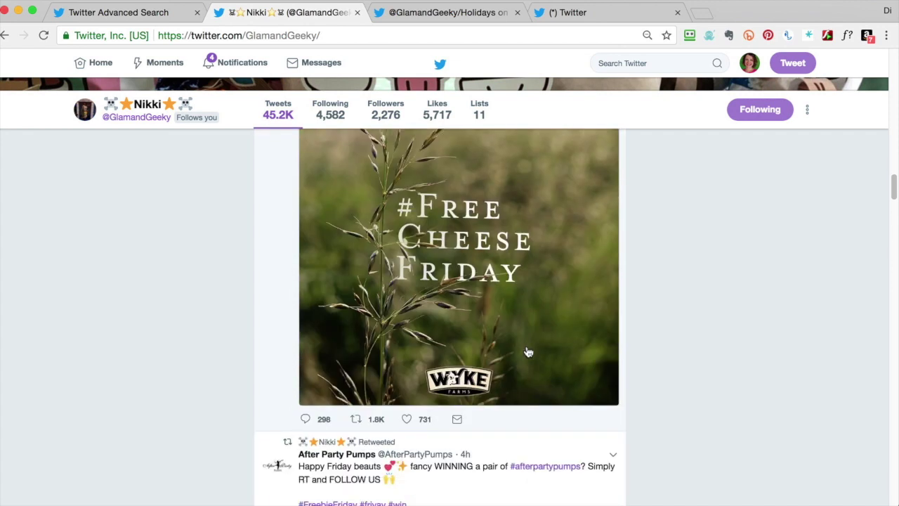
pyautogui.scroll(3, 530, 349)
pyautogui.scroll(2, 532, 349)
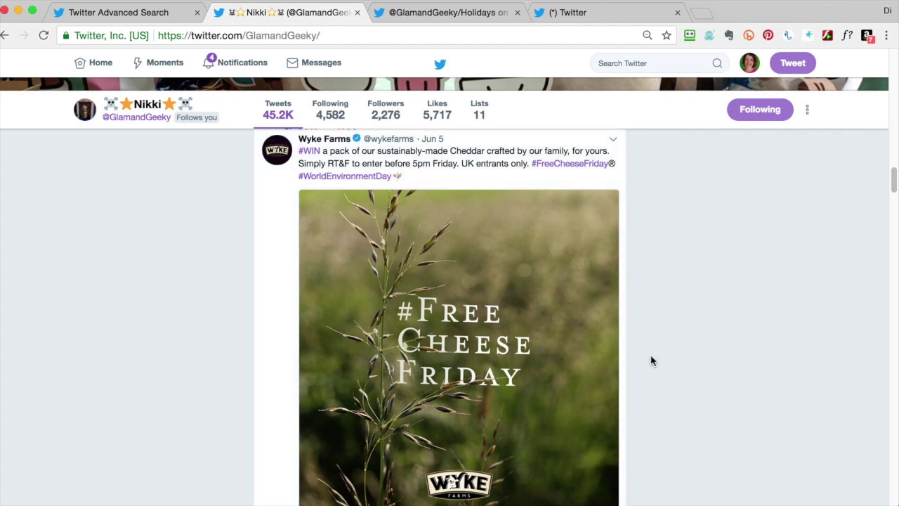
pyautogui.scroll(-2, 651, 361)
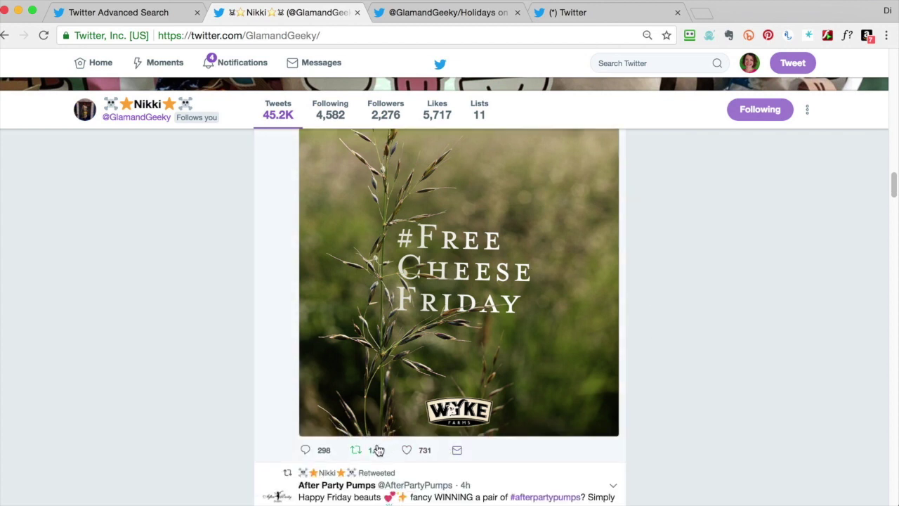
# Step: Retweet Wyke Farms' #FreeCheeseFriday Cheddar giveaway, now showing 1.8K retweets
pyautogui.click(356, 451)
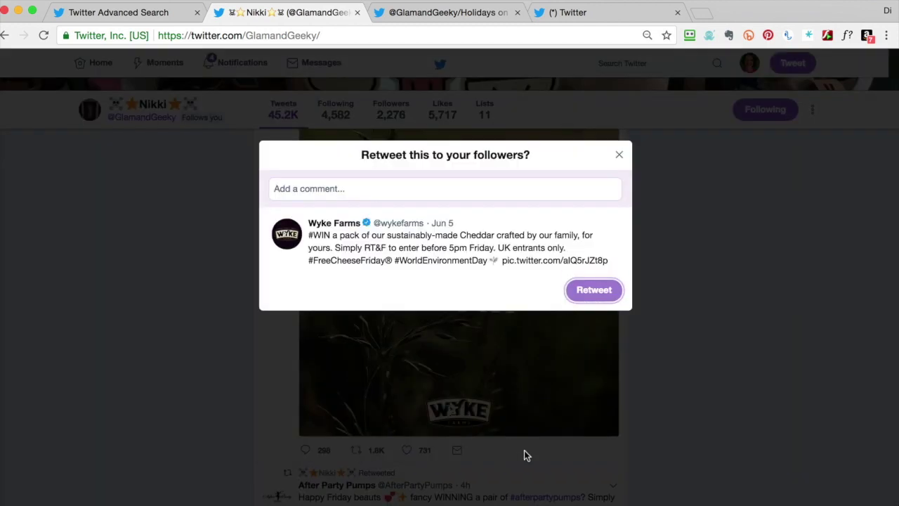
pyautogui.click(587, 291)
pyautogui.scroll(-4, 673, 389)
pyautogui.scroll(-5, 673, 406)
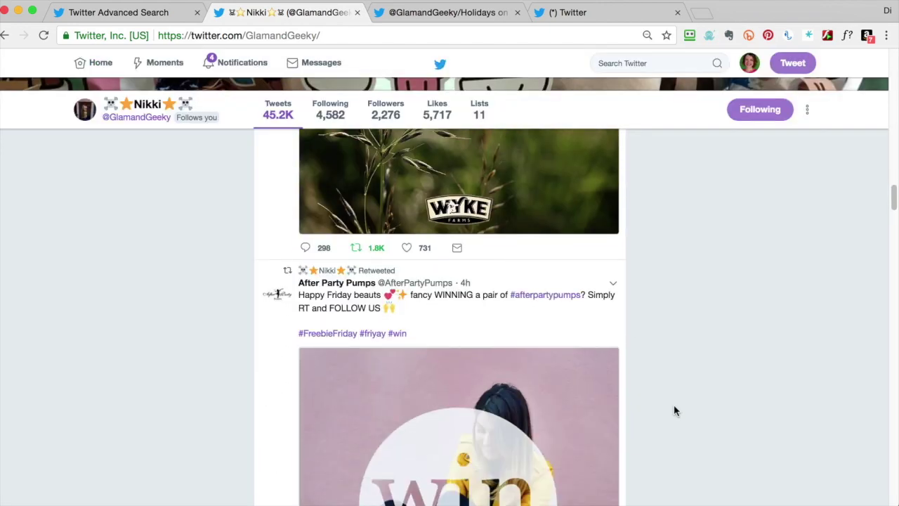
pyautogui.scroll(-2, 673, 411)
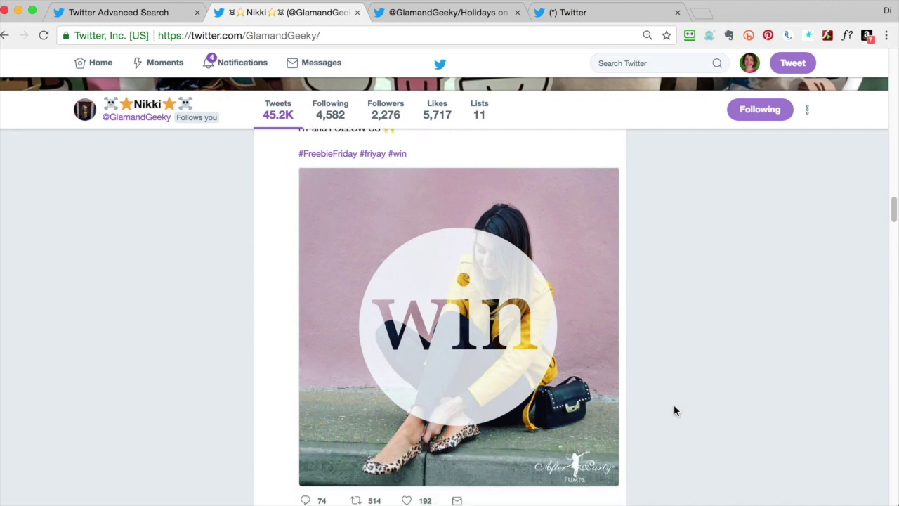
pyautogui.scroll(3, 673, 411)
pyautogui.scroll(2, 674, 407)
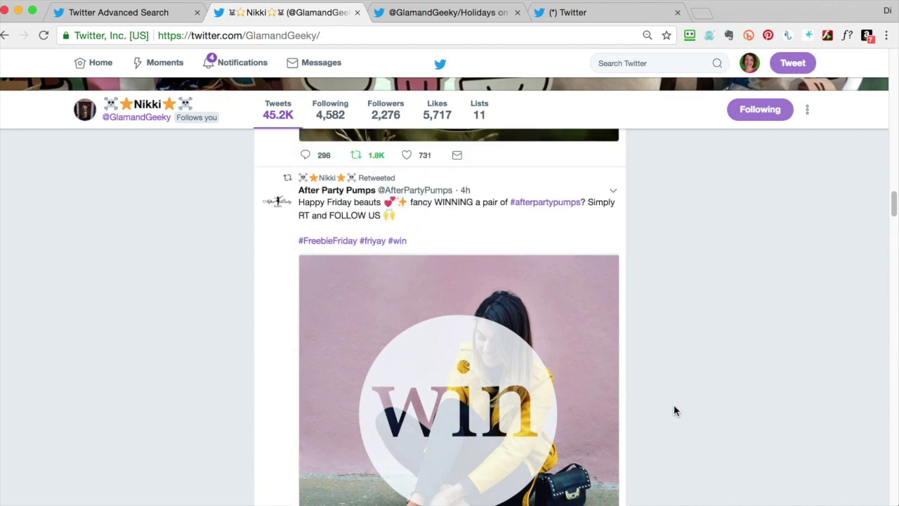
# Step: Retweet After Party Pumps' #FreebieFriday shoe giveaway from their profile, then go back to GlamandGeeky
pyautogui.click(281, 239)
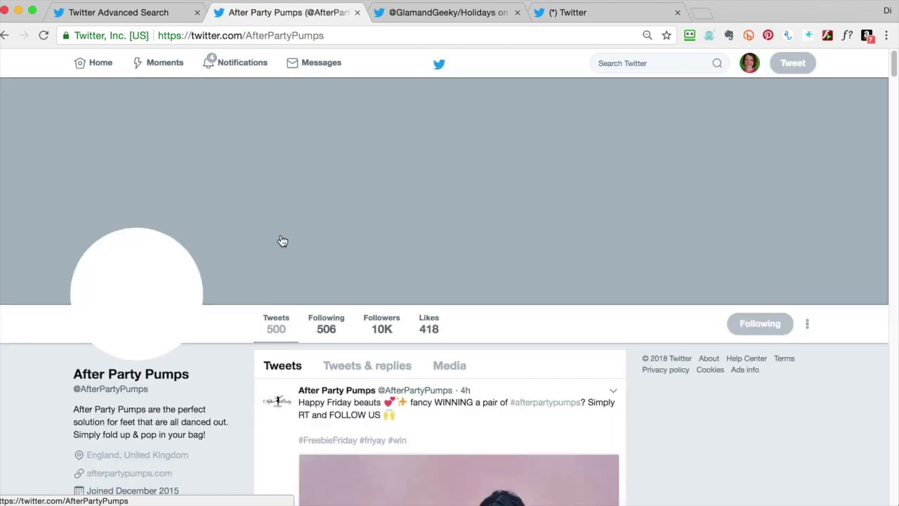
pyautogui.scroll(-3, 533, 406)
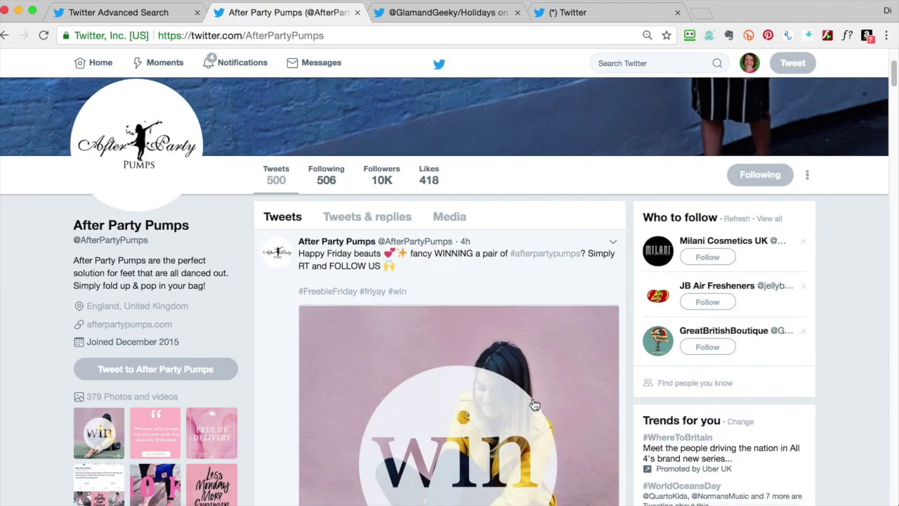
pyautogui.click(358, 458)
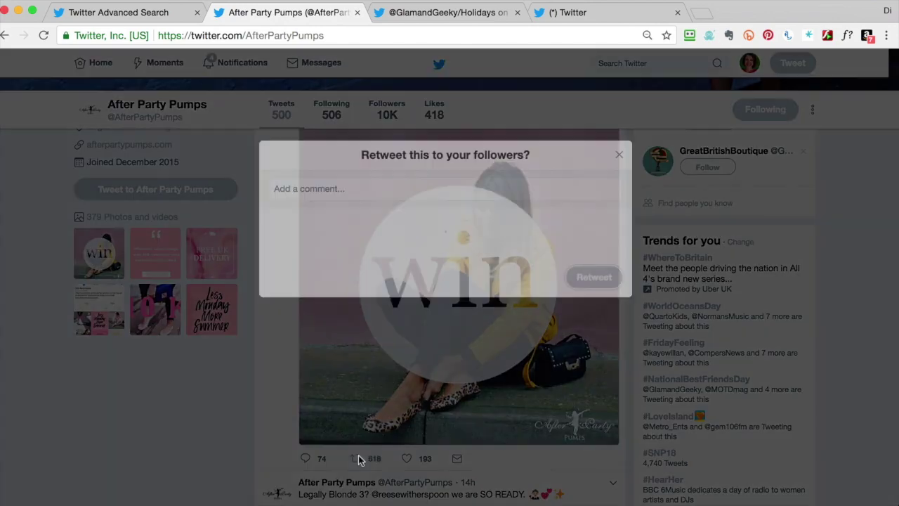
pyautogui.click(585, 309)
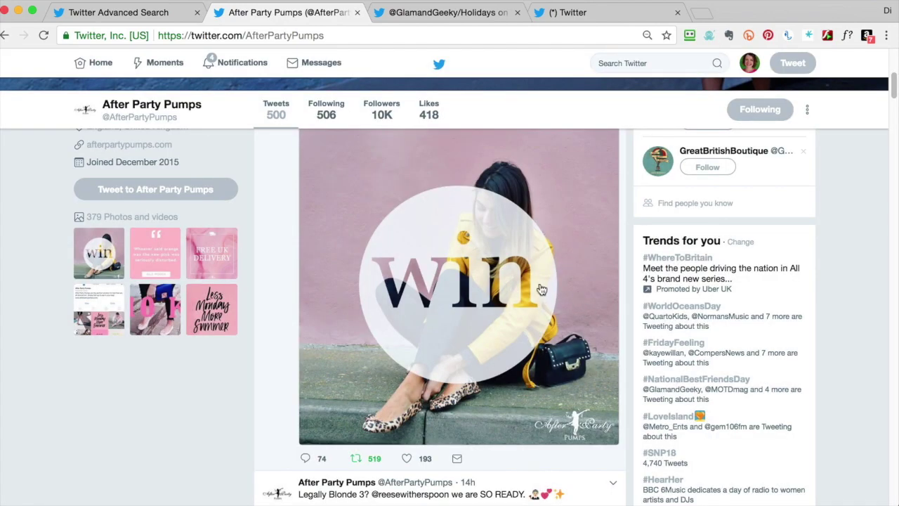
pyautogui.scroll(5, 538, 287)
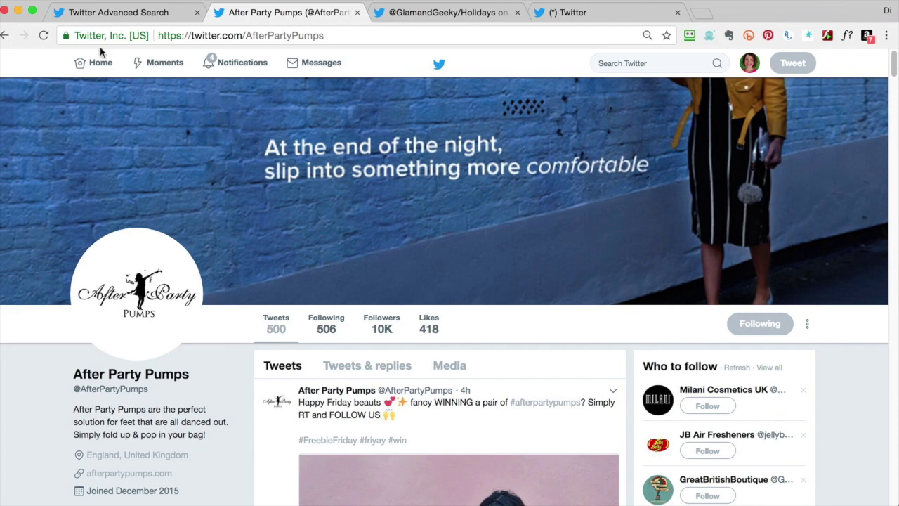
pyautogui.click(4, 35)
pyautogui.scroll(10, 704, 331)
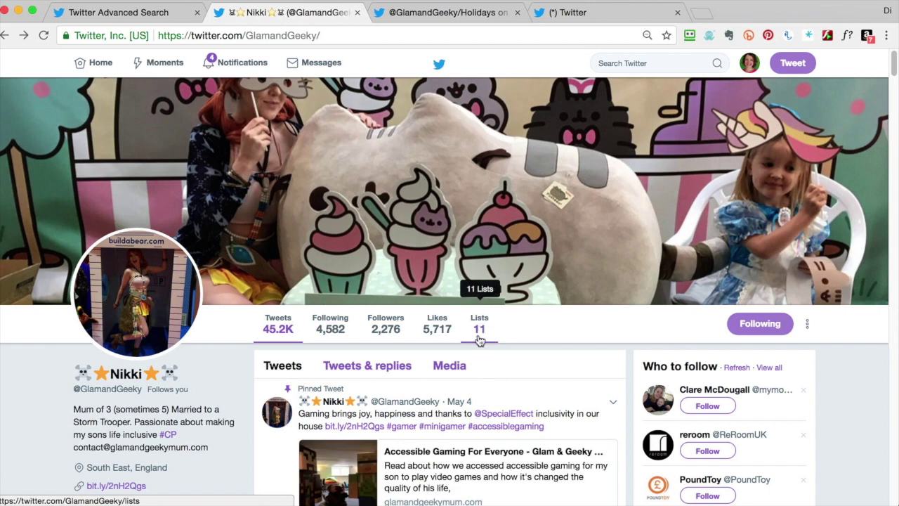
# Step: Show the lists this profile is a member of and scroll through them
pyautogui.click(478, 332)
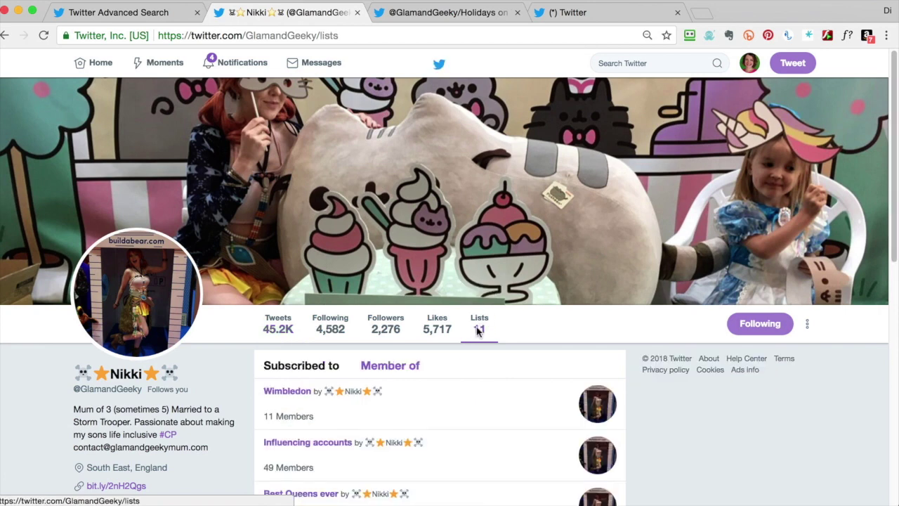
pyautogui.scroll(-2, 541, 373)
pyautogui.scroll(-2, 541, 374)
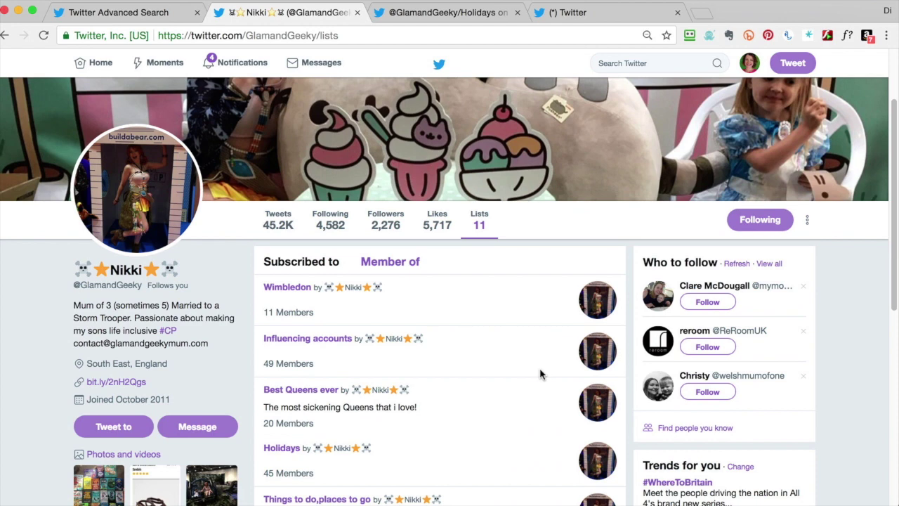
pyautogui.click(387, 229)
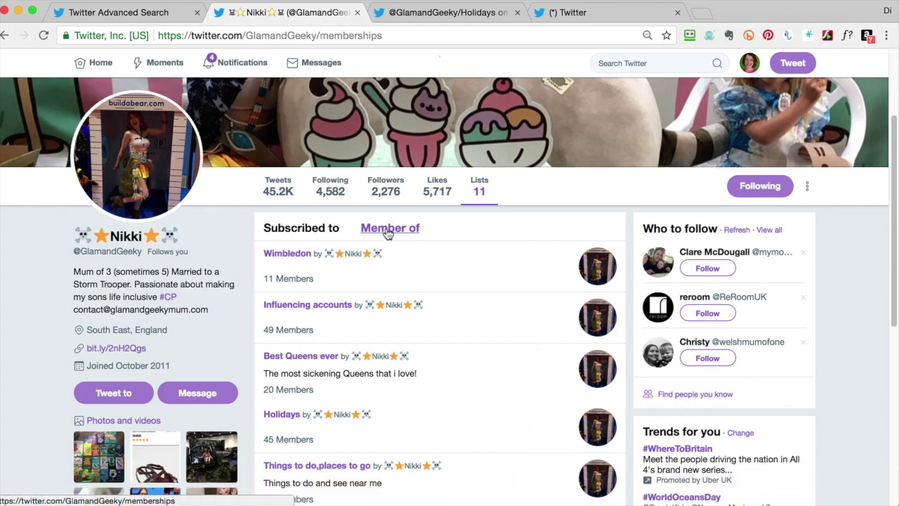
pyautogui.click(387, 232)
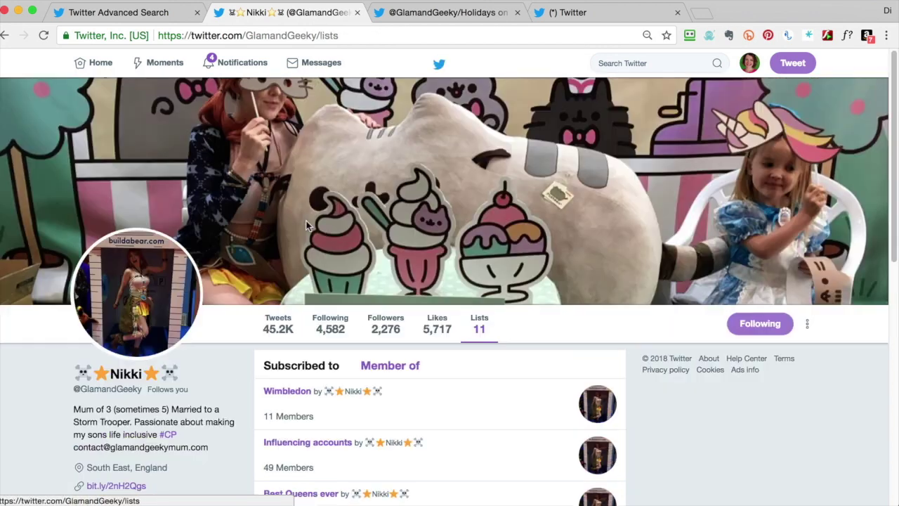
pyautogui.scroll(-5, 516, 390)
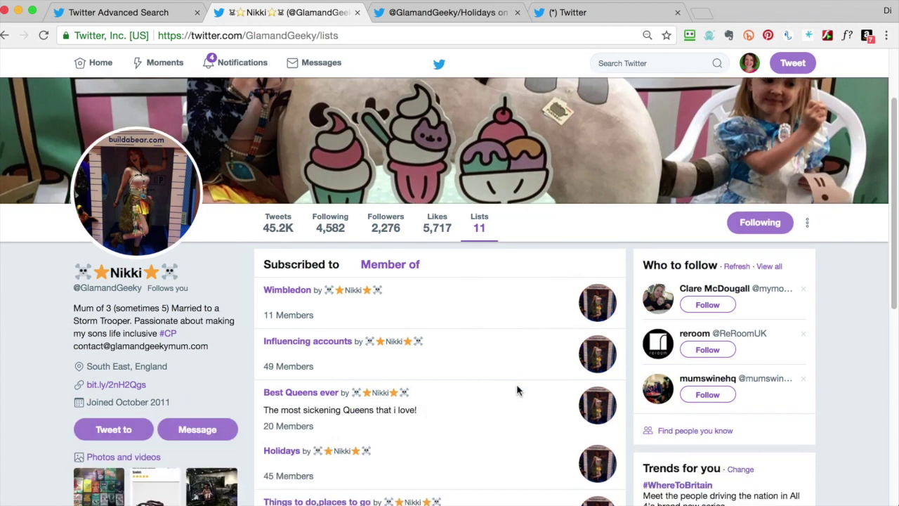
pyautogui.scroll(-1, 517, 391)
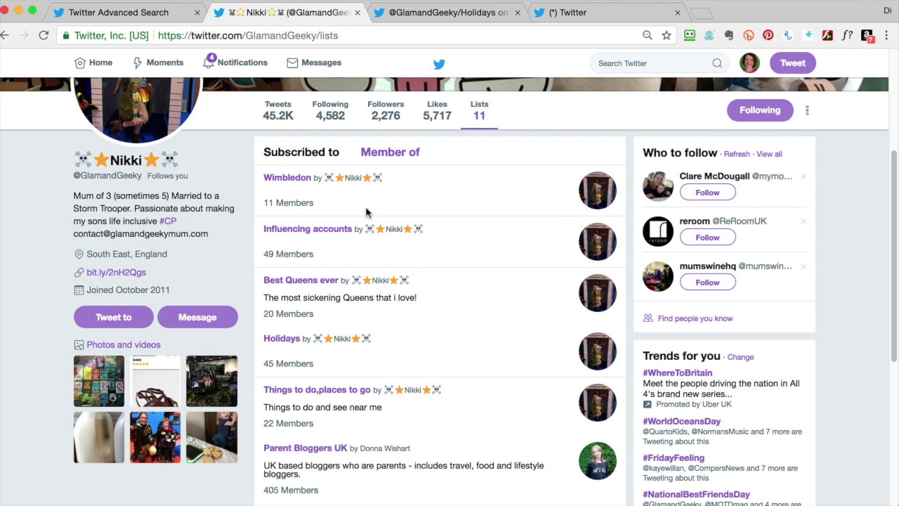
pyautogui.scroll(-4, 462, 419)
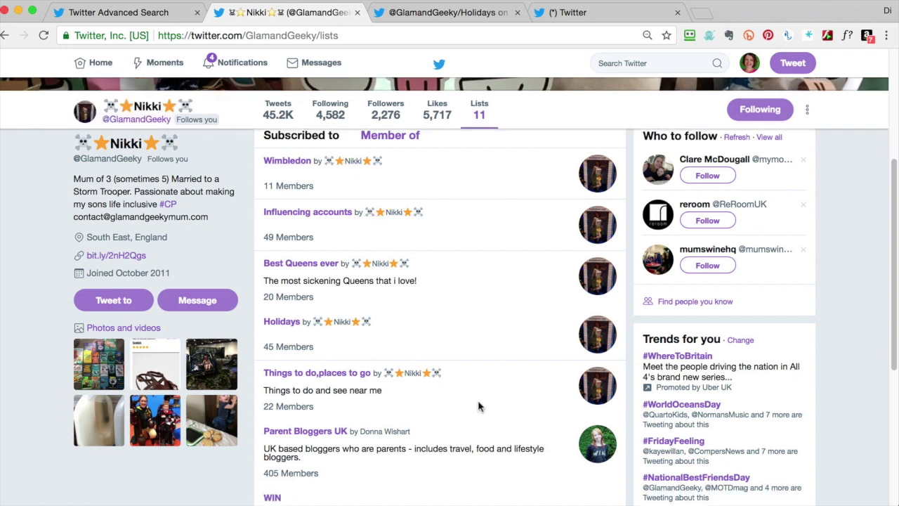
pyautogui.scroll(-5, 482, 406)
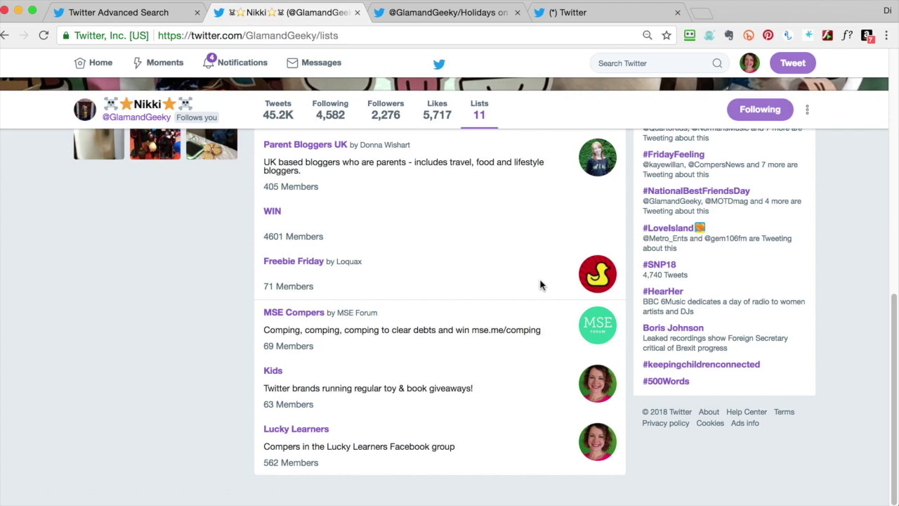
# Step: Open the Lucky Learners list in a new Chrome tab
pyautogui.rightClick(307, 433)
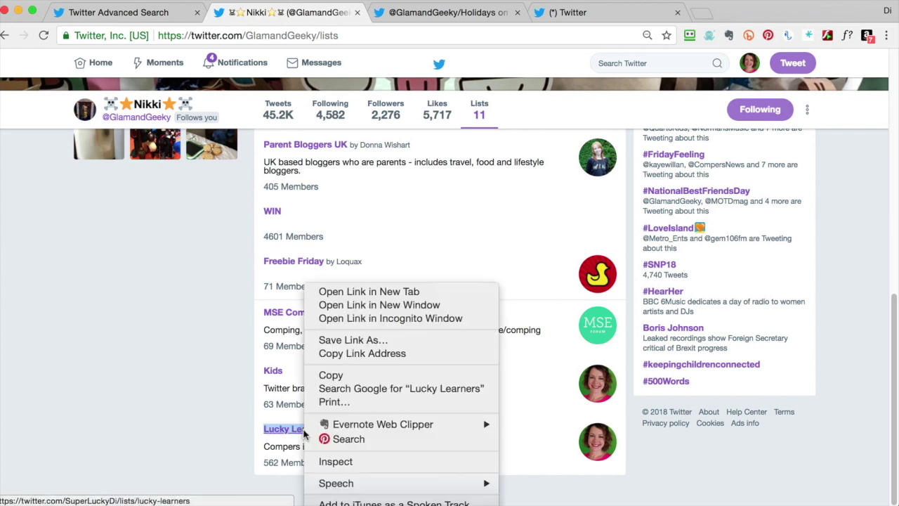
pyautogui.click(375, 292)
pyautogui.click(415, 17)
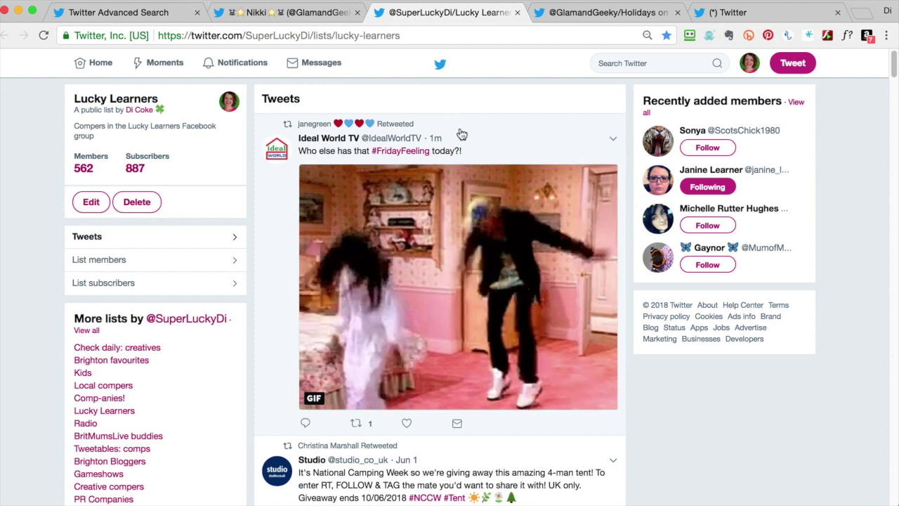
# Step: Scroll the Lucky Learners list timeline for competitions like the Baa Stool giveaway, then back up
pyautogui.scroll(-5, 546, 337)
pyautogui.scroll(-15, 551, 372)
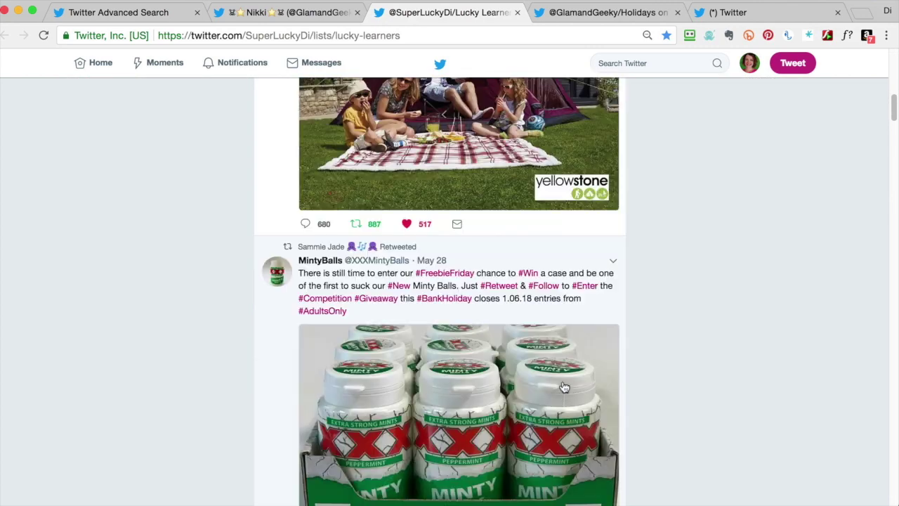
pyautogui.scroll(-20, 568, 386)
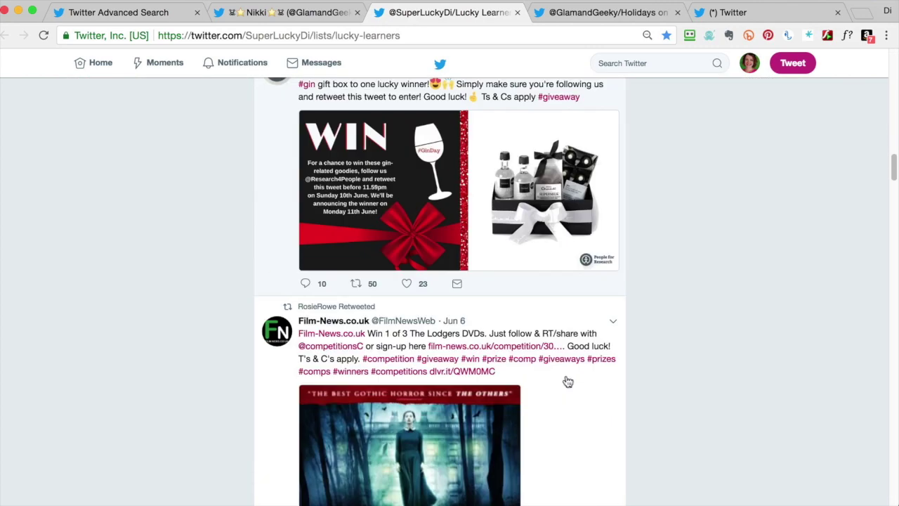
pyautogui.scroll(-20, 563, 378)
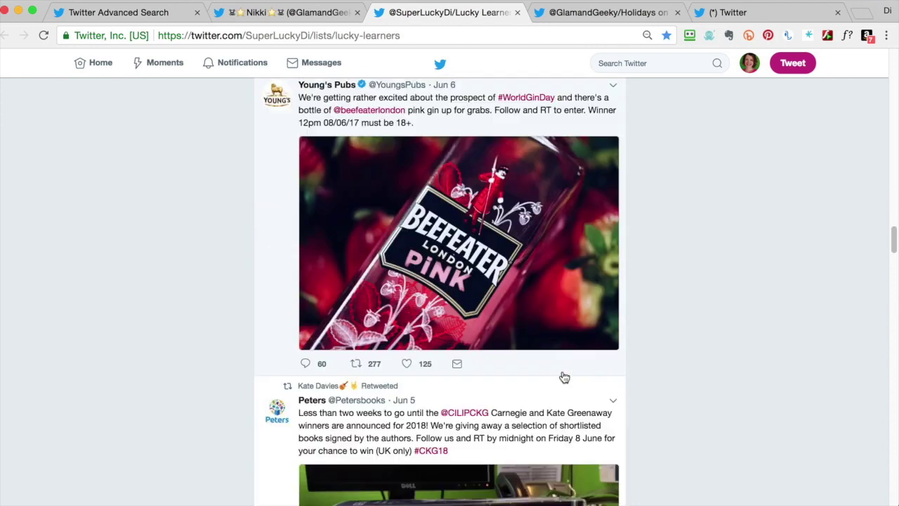
pyautogui.scroll(-4, 562, 377)
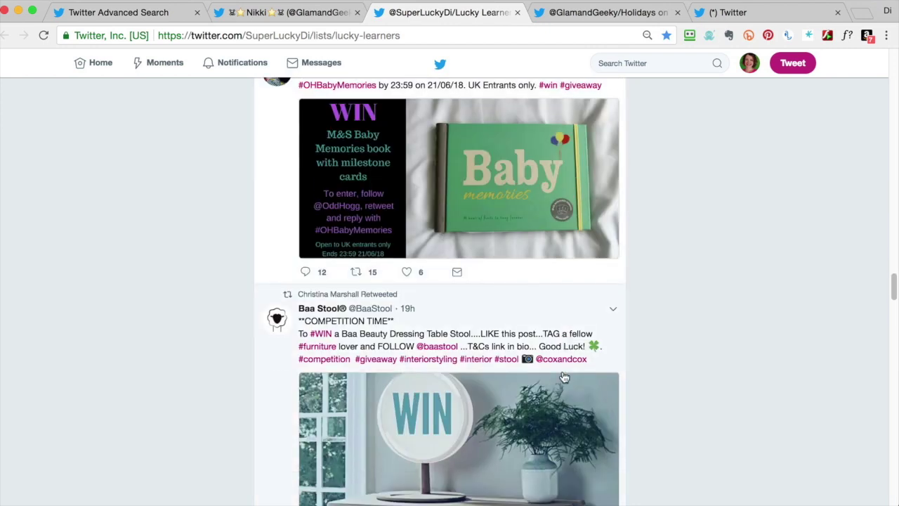
pyautogui.scroll(-2, 564, 378)
pyautogui.scroll(3, 564, 377)
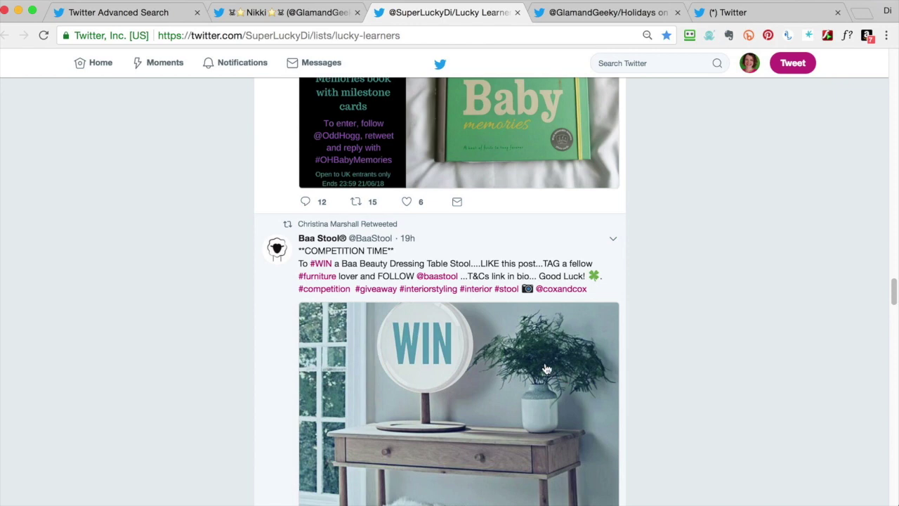
pyautogui.scroll(-1, 547, 368)
pyautogui.scroll(-5, 573, 366)
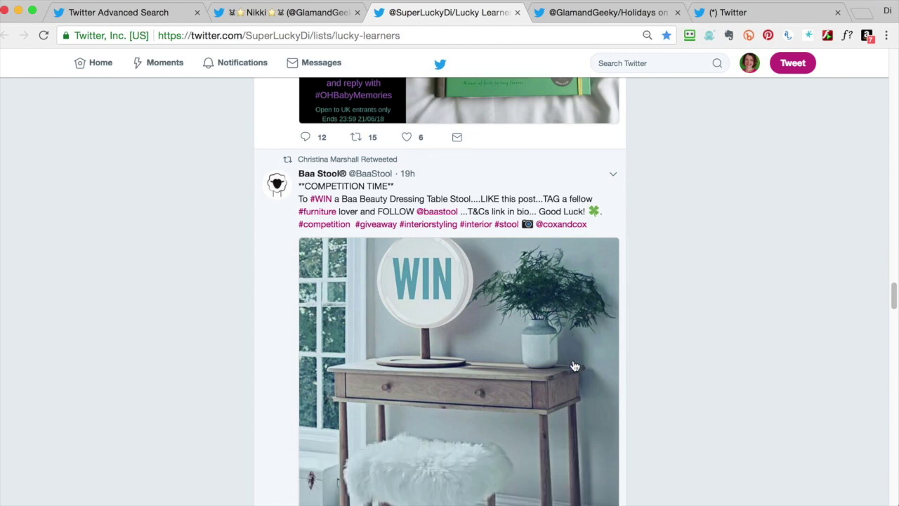
pyautogui.scroll(-10, 574, 365)
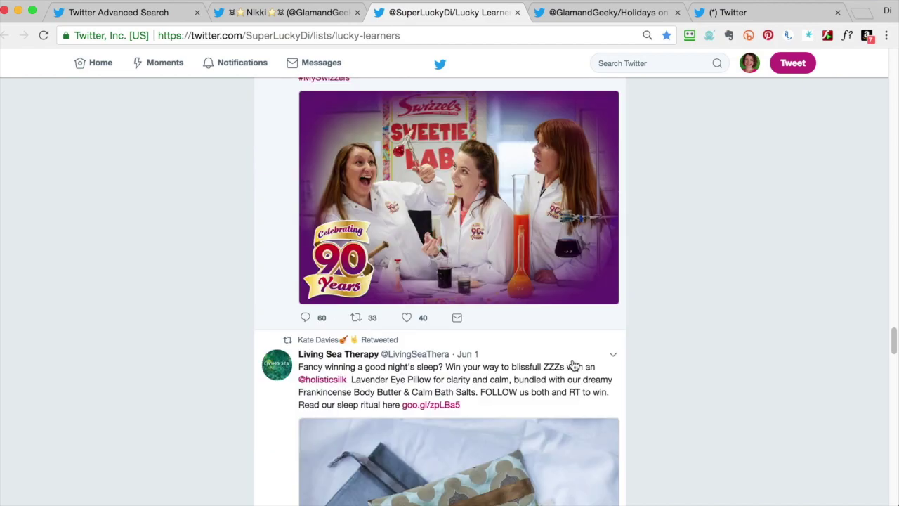
pyautogui.scroll(15, 574, 365)
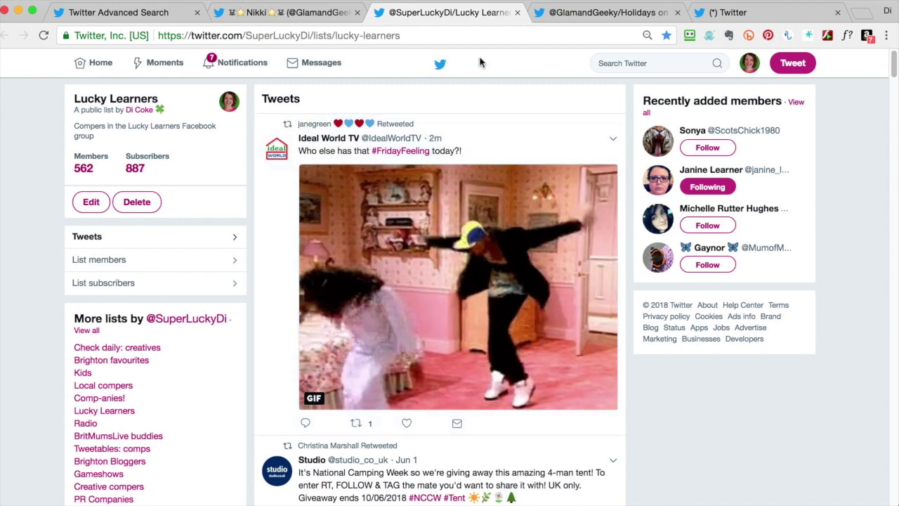
# Step: Close the Lucky Learners tab, scroll the Kids list's toy and book giveaways, then close it
pyautogui.click(517, 12)
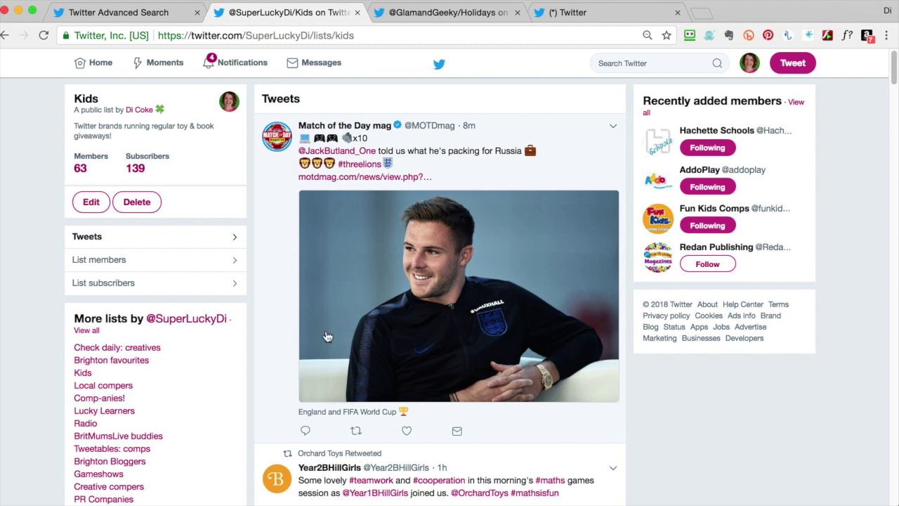
pyautogui.scroll(-12, 488, 380)
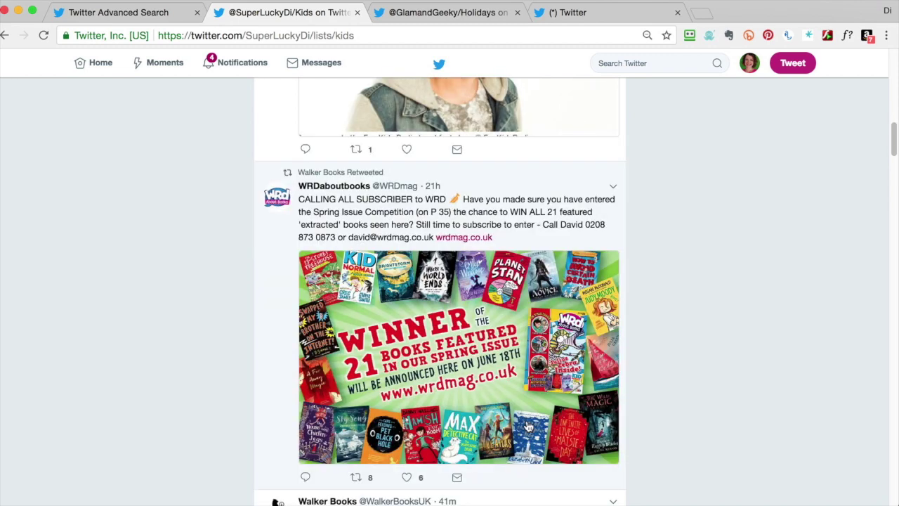
pyautogui.scroll(-8, 528, 426)
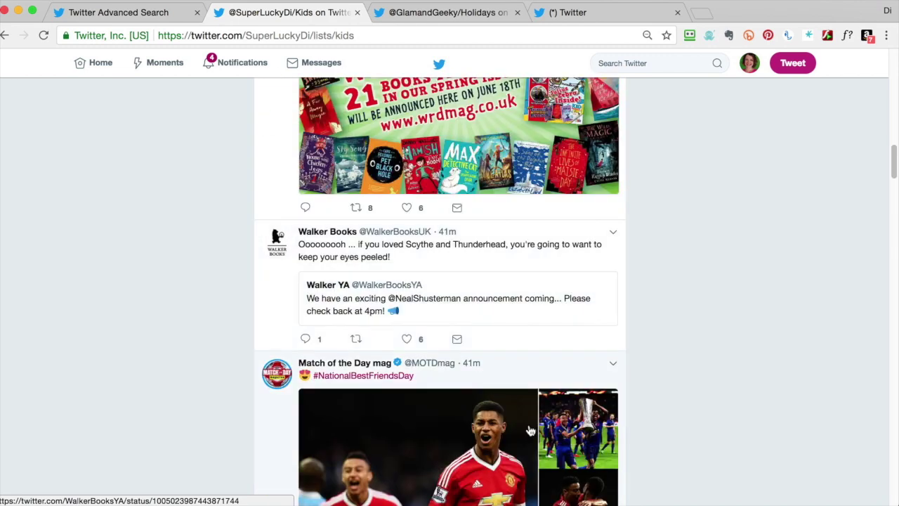
pyautogui.scroll(-12, 531, 431)
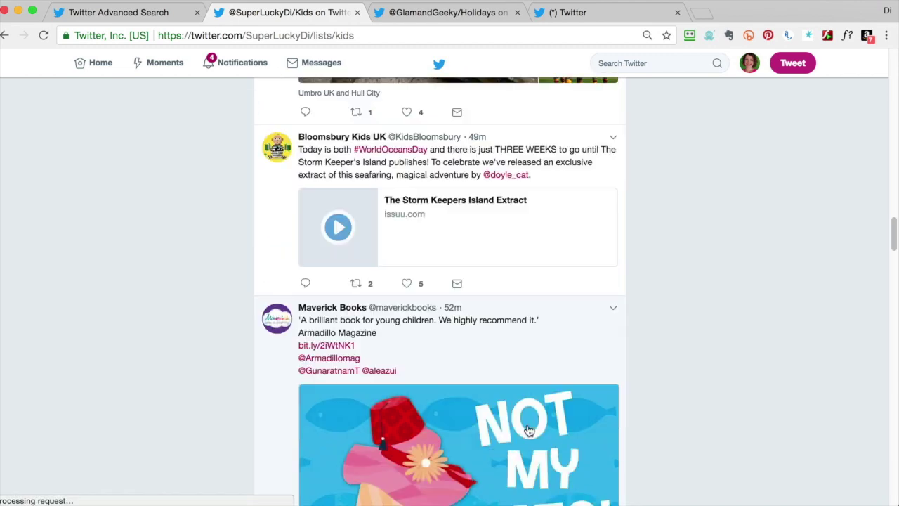
pyautogui.scroll(-10, 529, 430)
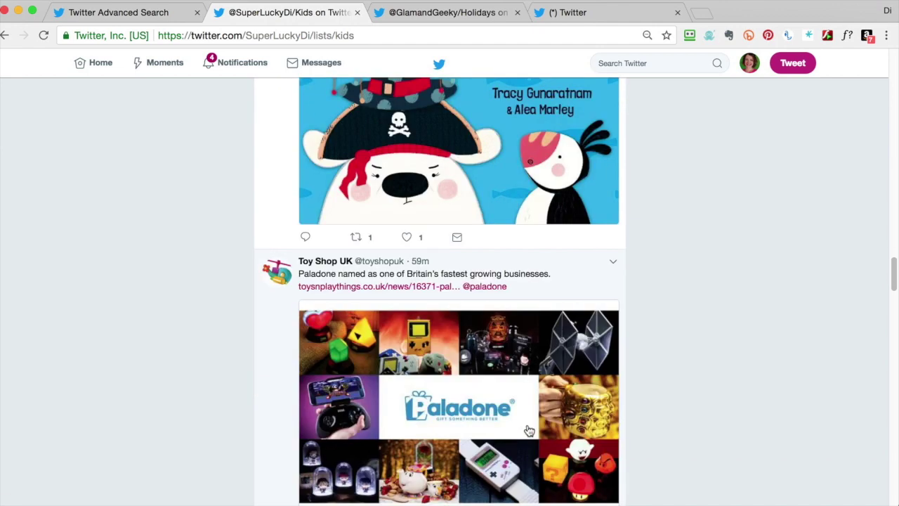
pyautogui.scroll(-5, 529, 430)
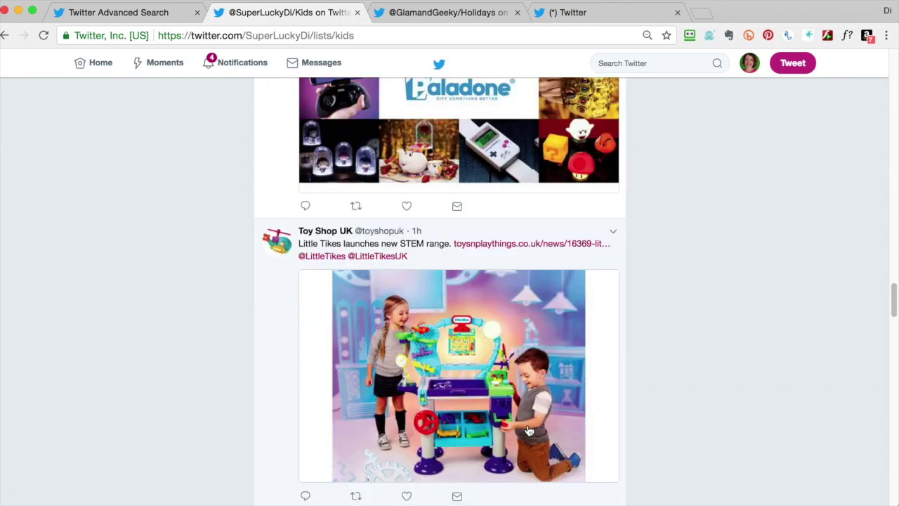
pyautogui.scroll(-5, 529, 431)
pyautogui.scroll(-8, 529, 431)
pyautogui.scroll(-10, 529, 430)
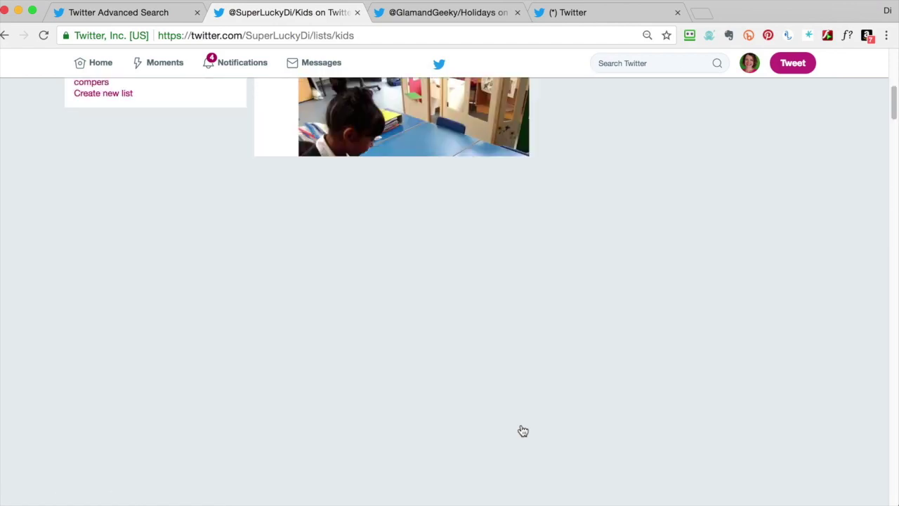
pyautogui.press('super+w')
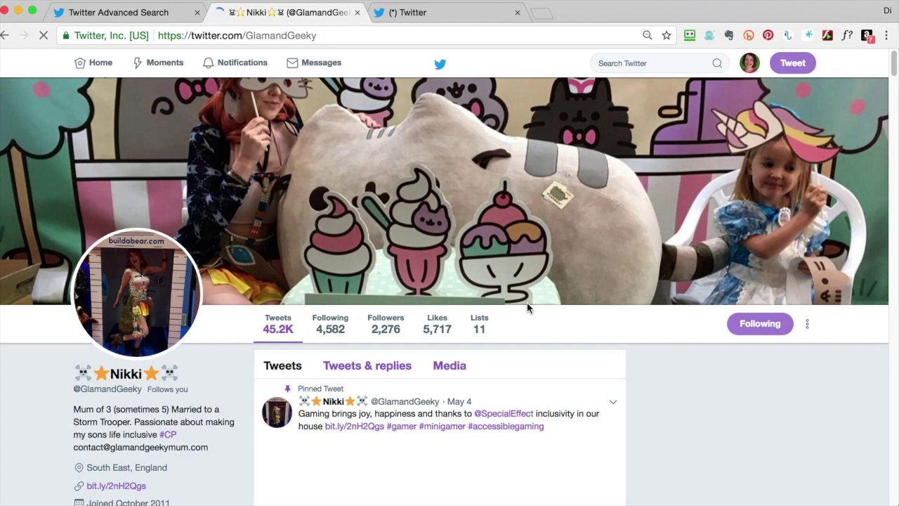
# Step: Review the comper's Tweets & replies, then return to their main tweets
pyautogui.scroll(-3, 541, 330)
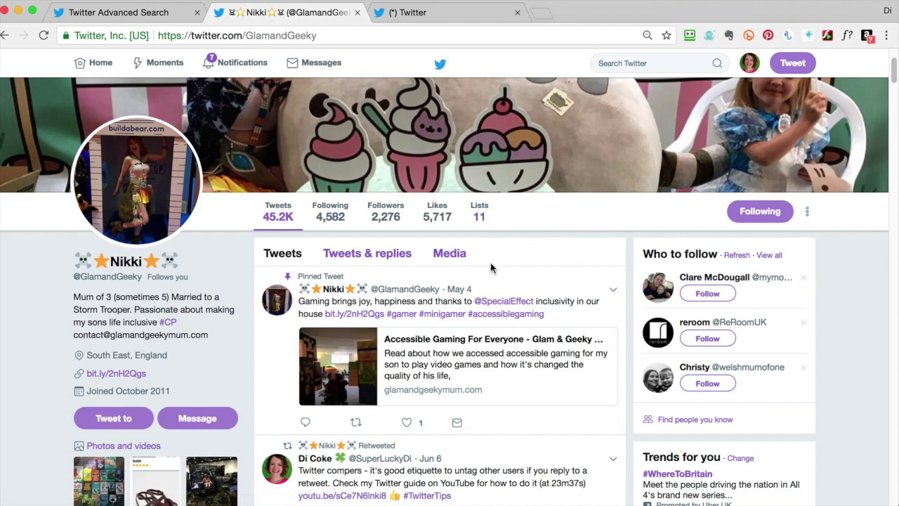
pyautogui.click(387, 252)
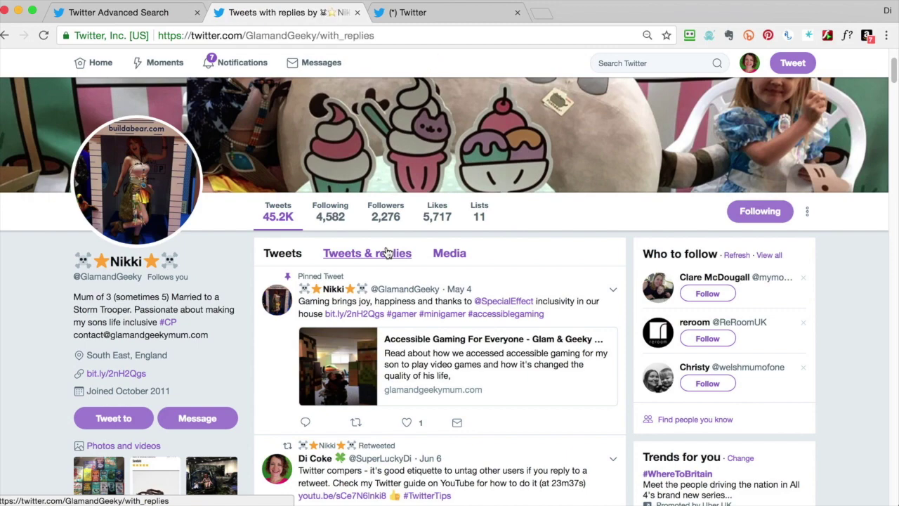
pyautogui.scroll(-5, 432, 387)
pyautogui.scroll(3, 507, 434)
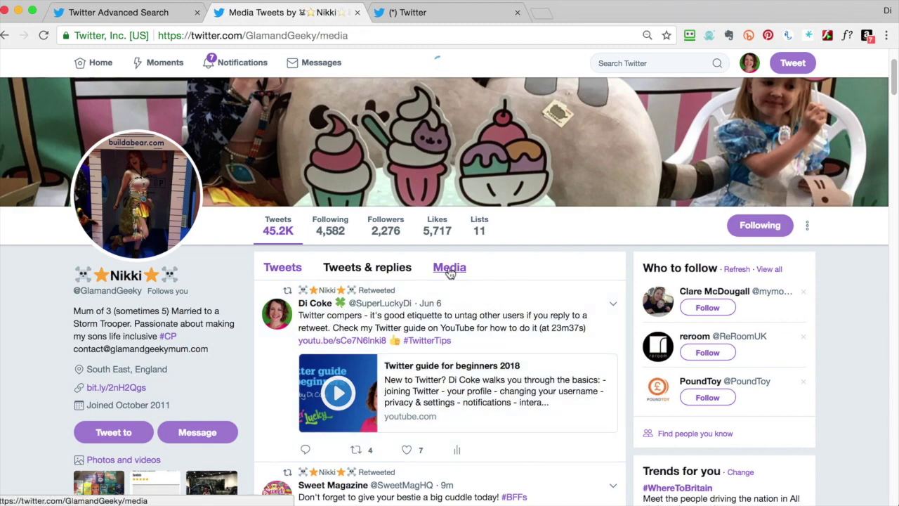
pyautogui.scroll(-5, 492, 365)
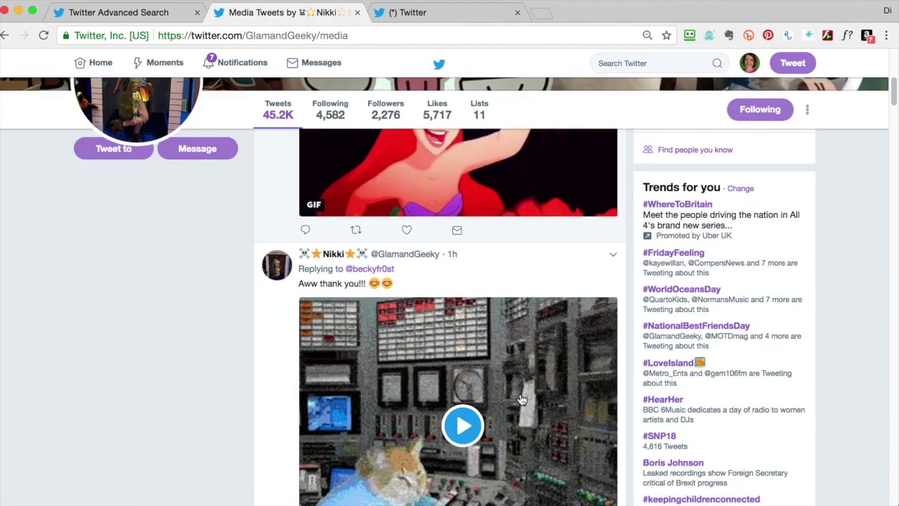
pyautogui.scroll(-15, 523, 401)
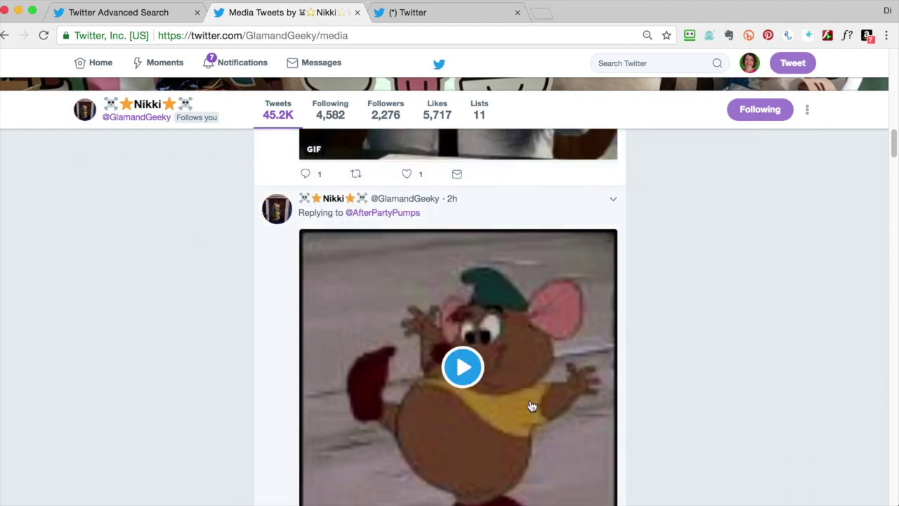
pyautogui.scroll(20, 531, 405)
pyautogui.click(283, 366)
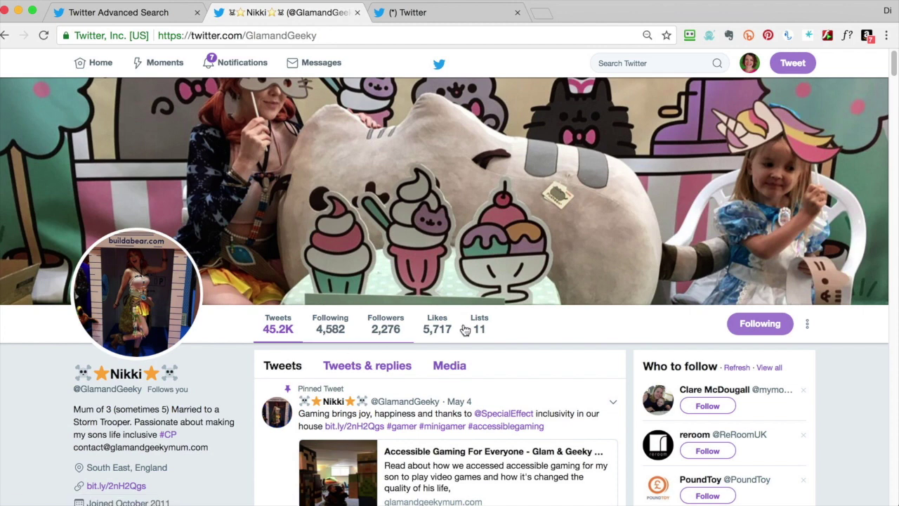
# Step: Scroll the profile, close its tab, and bring up the recent and saved searches
pyautogui.scroll(-3, 502, 387)
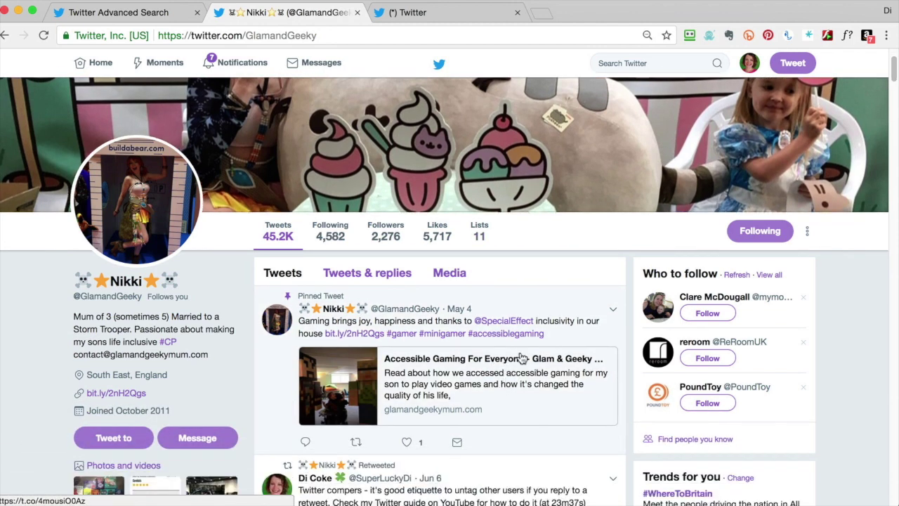
pyautogui.scroll(-2, 528, 380)
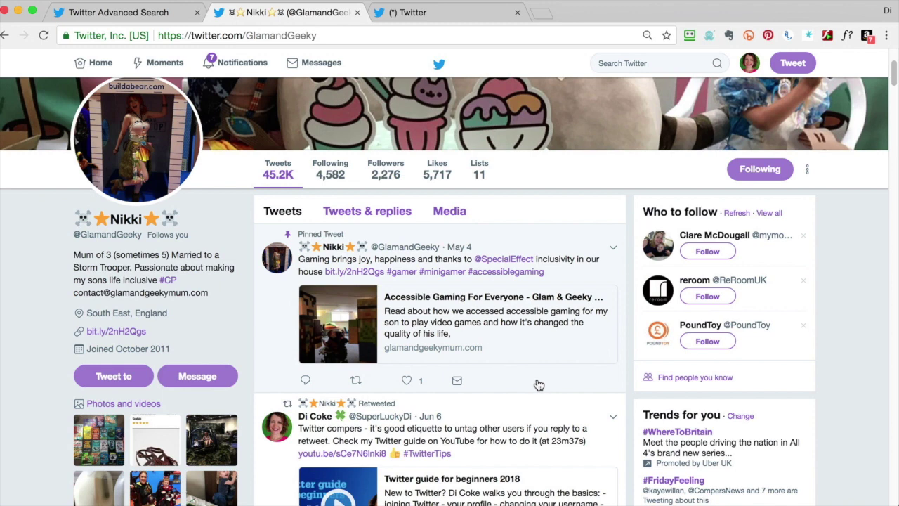
pyautogui.scroll(5, 544, 218)
pyautogui.press('super+w')
pyautogui.click(629, 63)
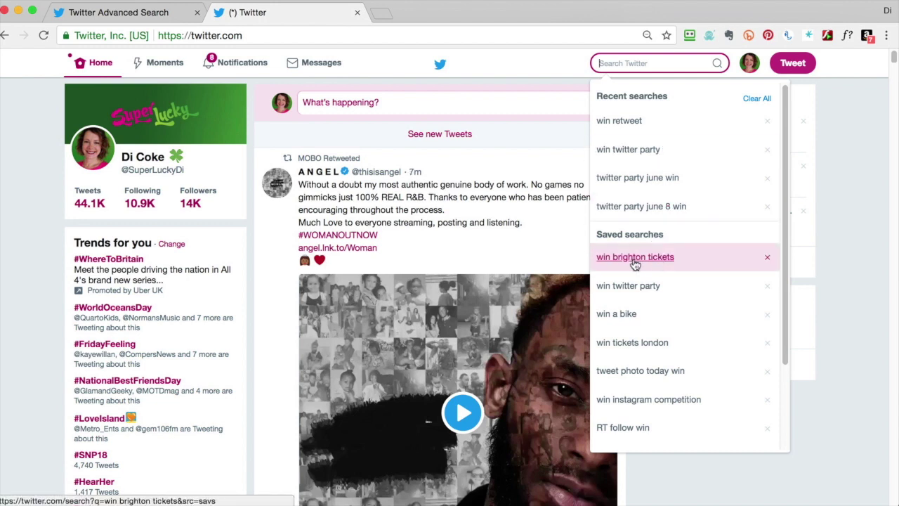
# Step: Run the saved search 'win brighton tickets' and scroll through its Latest results
pyautogui.click(635, 259)
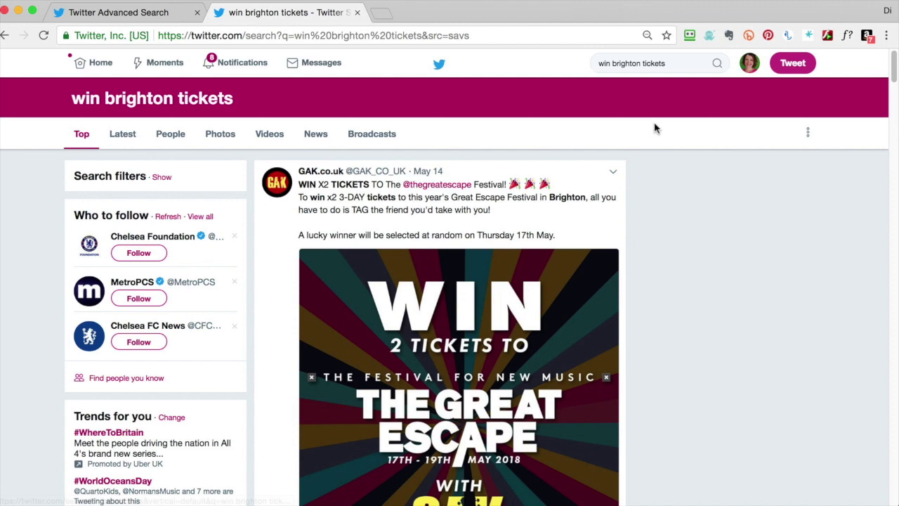
pyautogui.click(120, 140)
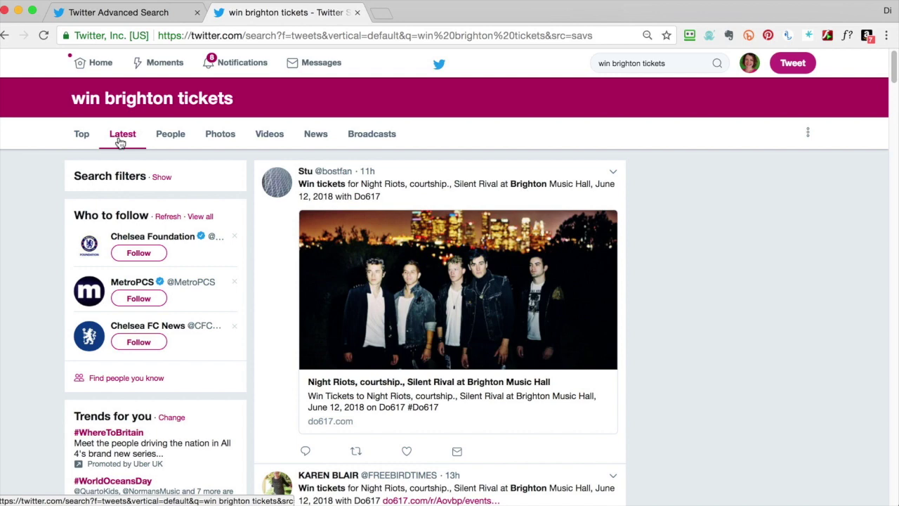
pyautogui.scroll(-15, 565, 385)
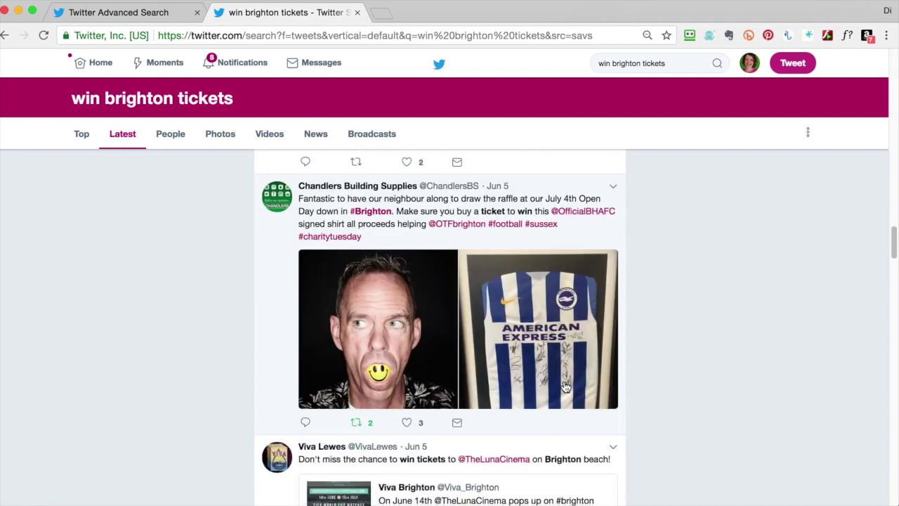
pyautogui.scroll(-4, 565, 386)
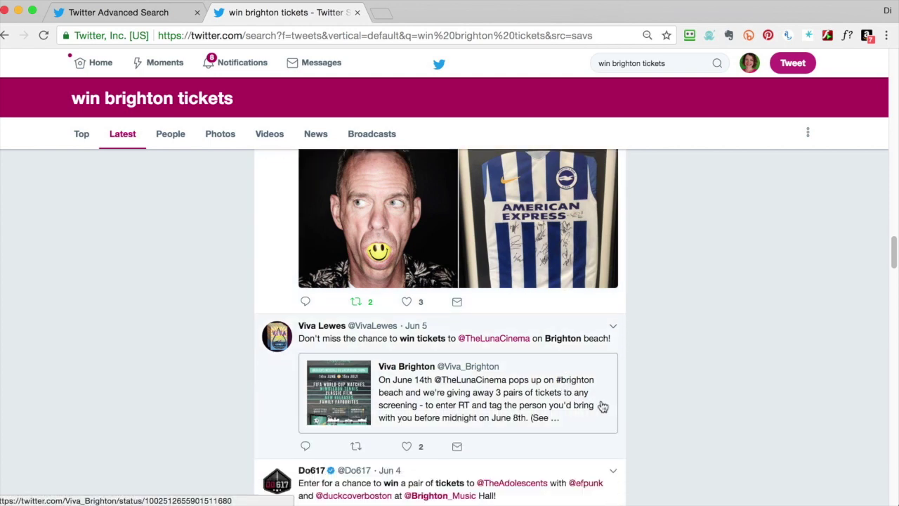
pyautogui.scroll(-5, 602, 406)
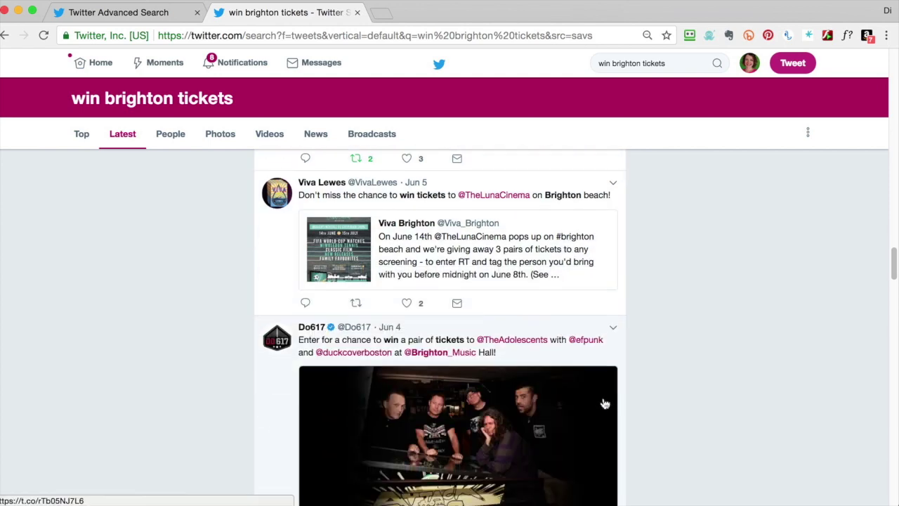
pyautogui.scroll(-15, 605, 404)
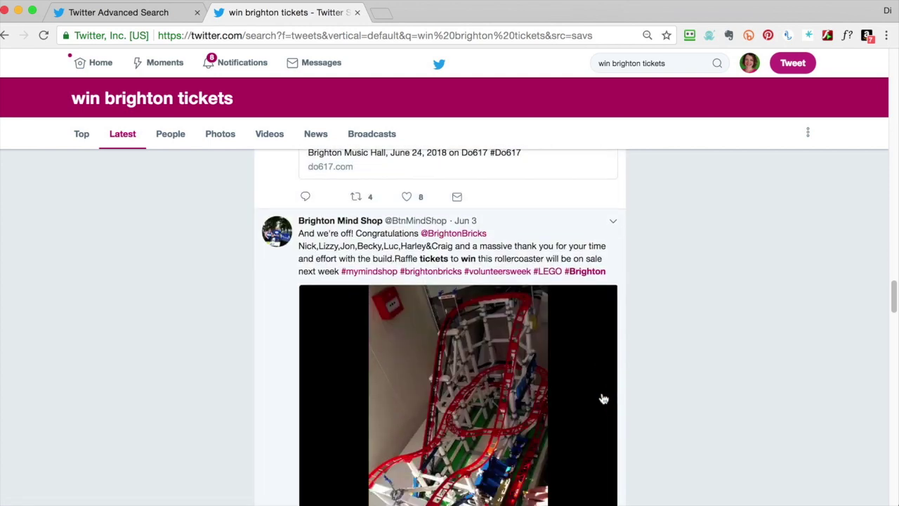
pyautogui.scroll(20, 603, 399)
pyautogui.click(689, 64)
# Step: Remove 'brighton tickets' from the query and search for 'win 5pm Friday'
pyautogui.moveTo(613, 63); pyautogui.dragTo(669, 67)
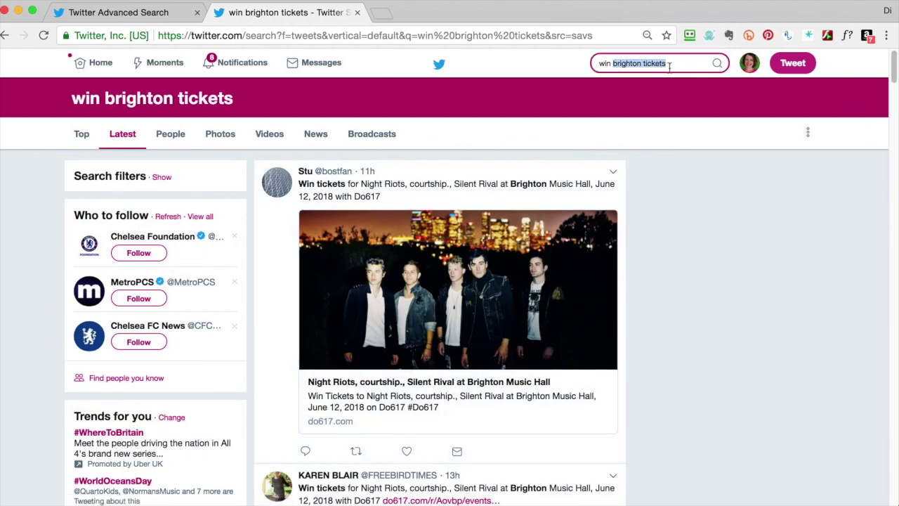
pyautogui.press('BackSpace')
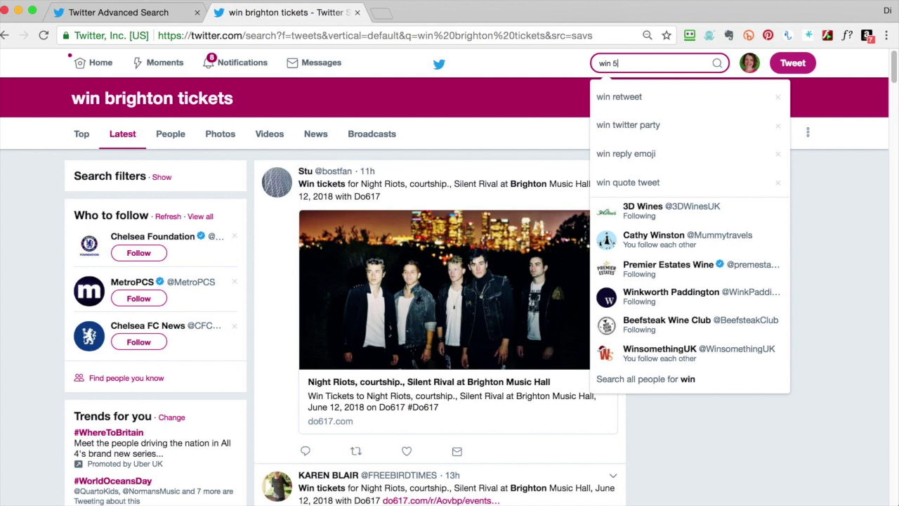
pyautogui.press('Return')
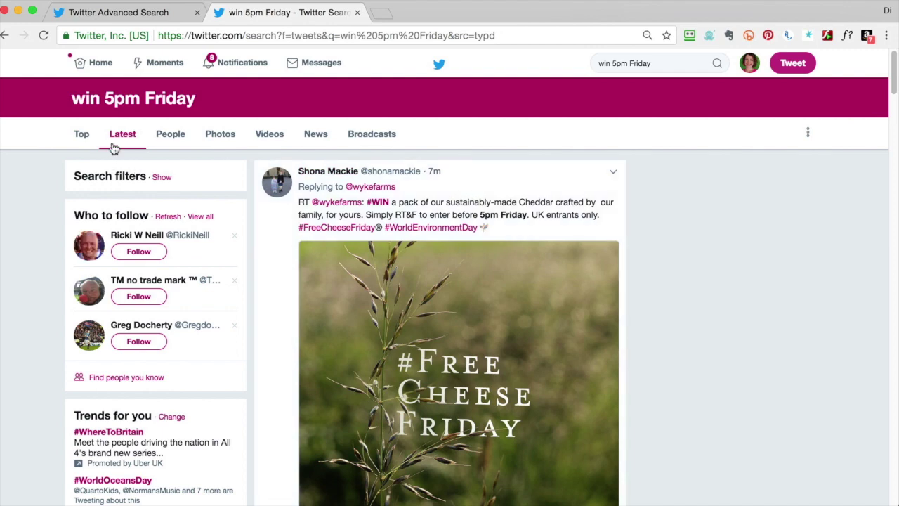
# Step: Scroll down the results to the Good Pub Guide Father's Day book competition reply
pyautogui.scroll(-10, 558, 363)
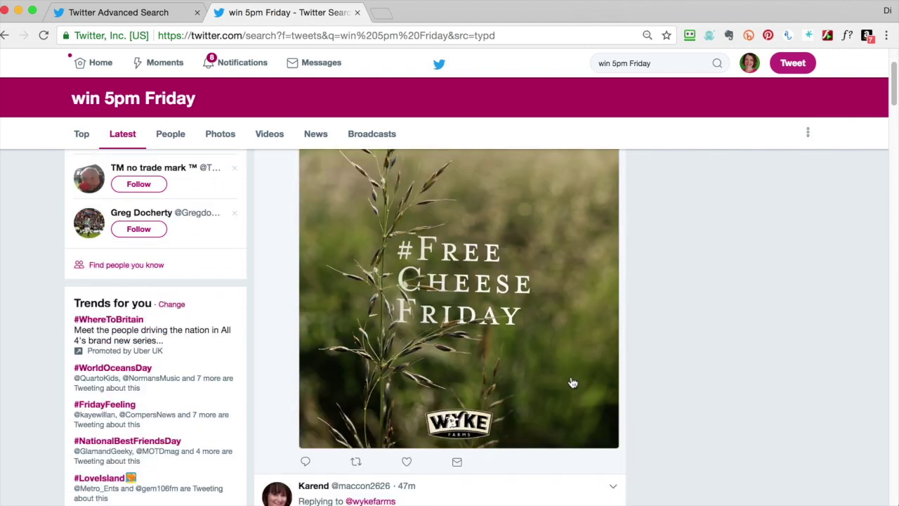
pyautogui.scroll(-4, 628, 400)
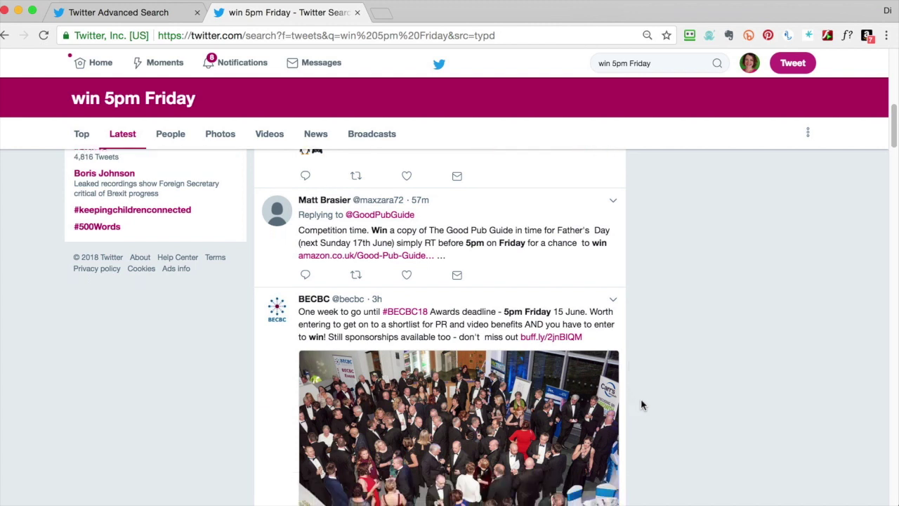
pyautogui.scroll(-2, 653, 404)
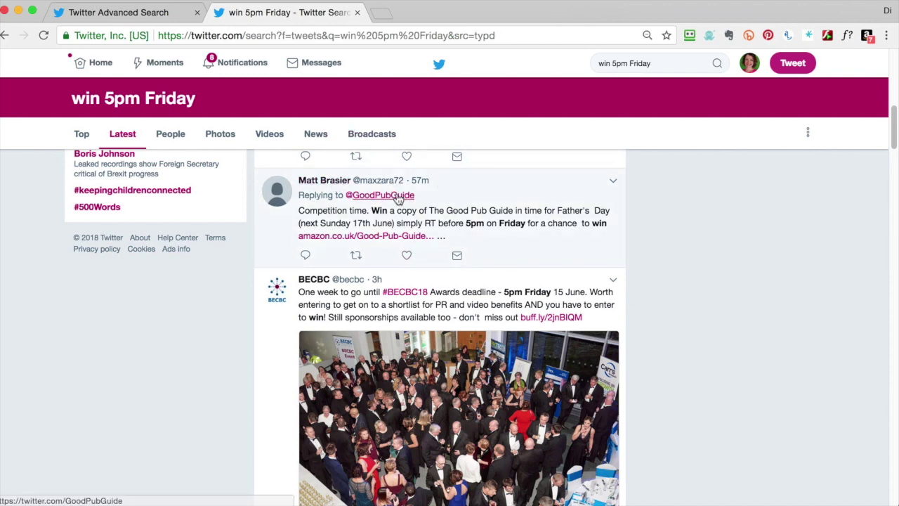
pyautogui.moveTo(397, 199)
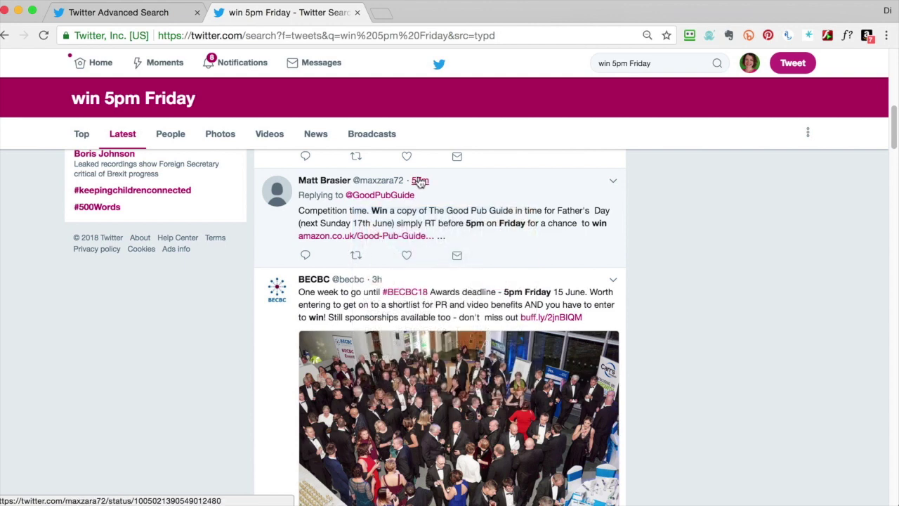
# Step: Open the Good Pub Guide competition tweet and retweet the original
pyautogui.click(419, 182)
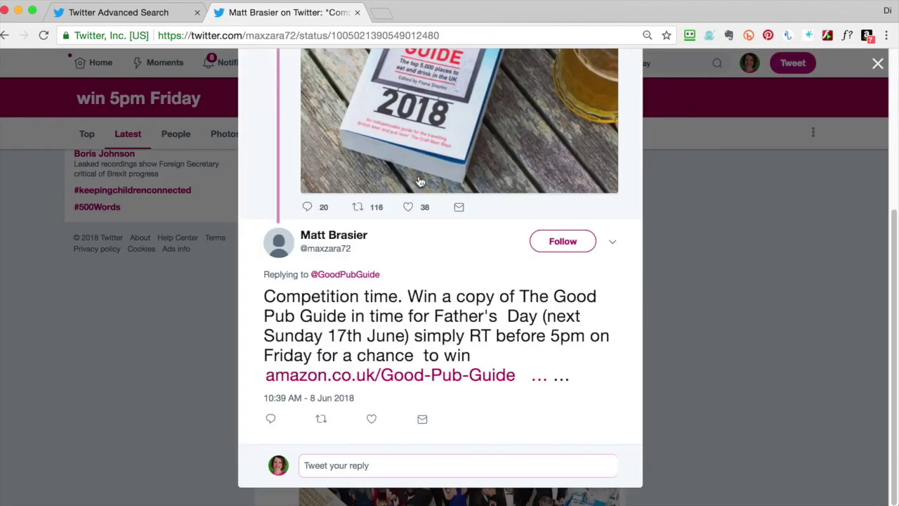
pyautogui.scroll(5, 396, 298)
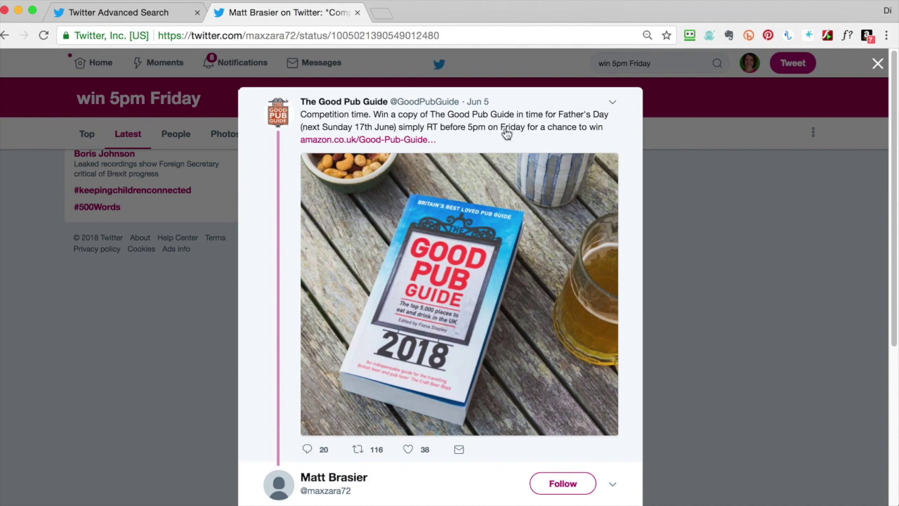
pyautogui.click(357, 449)
pyautogui.click(590, 296)
# Step: Close the tweet and keep scrolling through the 'win 5pm Friday' results
pyautogui.click(685, 408)
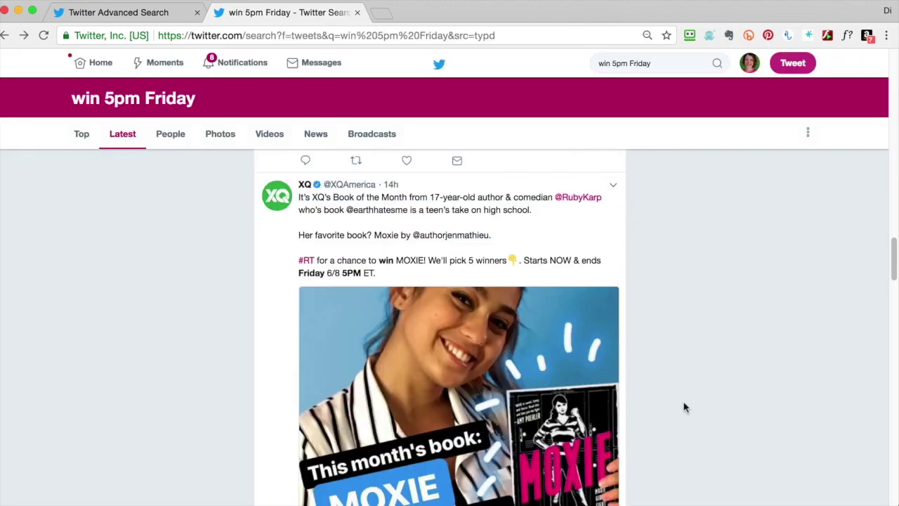
pyautogui.scroll(-1, 685, 408)
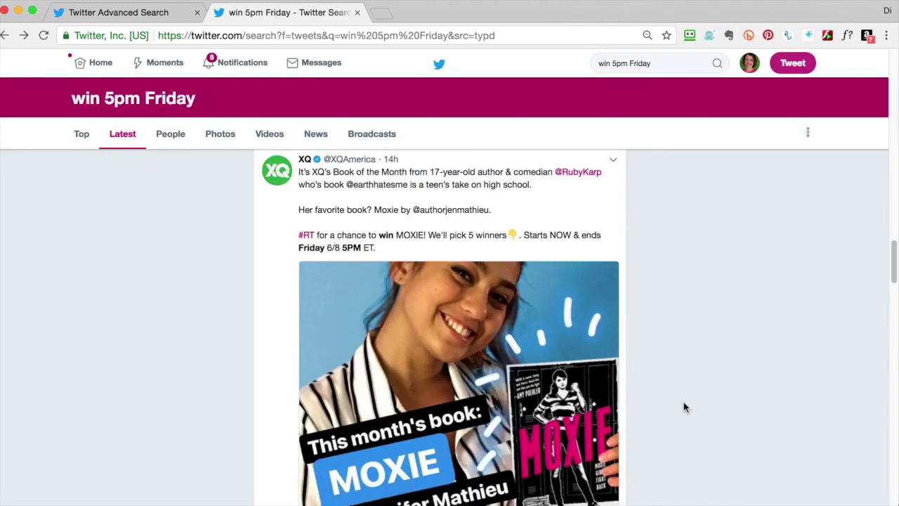
pyautogui.scroll(-10, 685, 408)
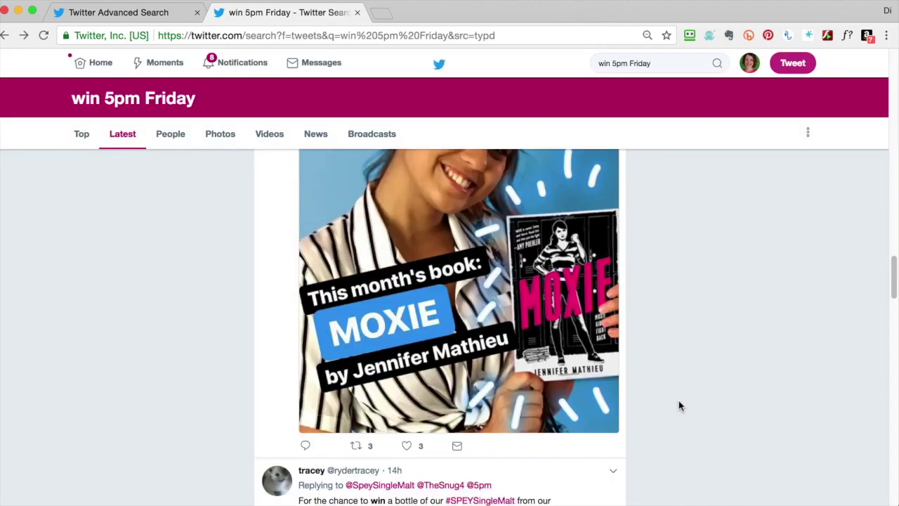
pyautogui.scroll(-5, 675, 407)
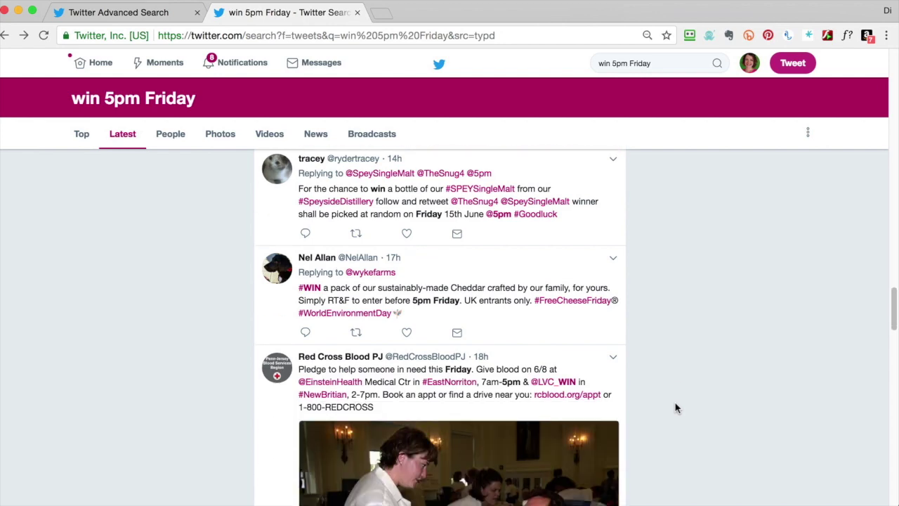
# Step: Scroll further through the current search results
pyautogui.scroll(-13, 675, 407)
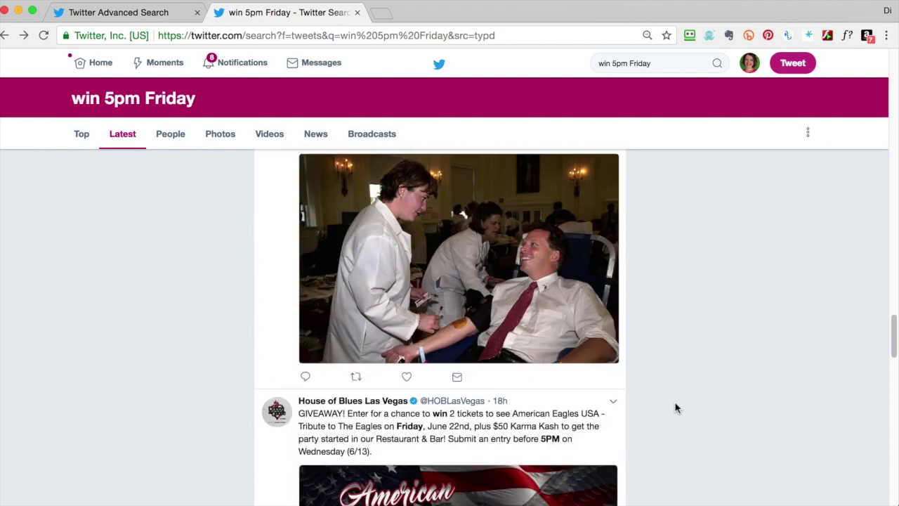
pyautogui.scroll(2, 673, 408)
pyautogui.scroll(-11, 672, 407)
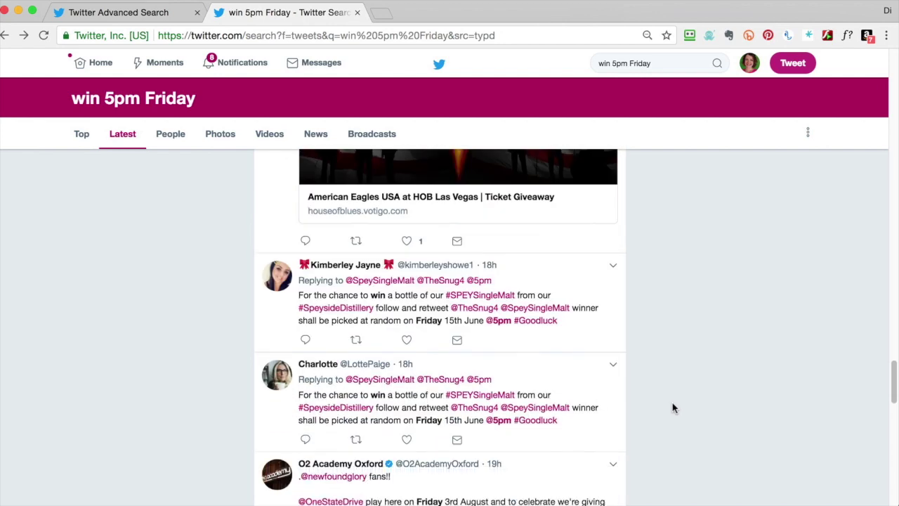
pyautogui.scroll(-11, 672, 401)
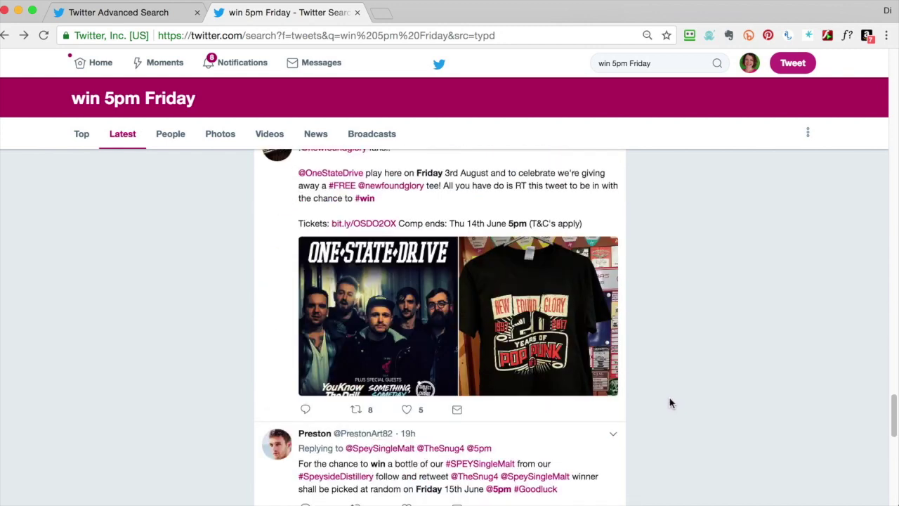
pyautogui.scroll(-11, 668, 402)
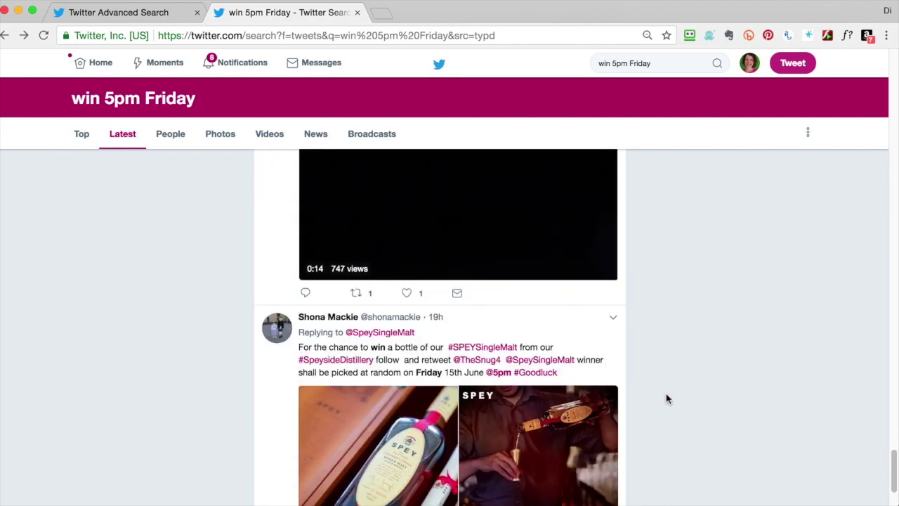
pyautogui.scroll(-1, 667, 398)
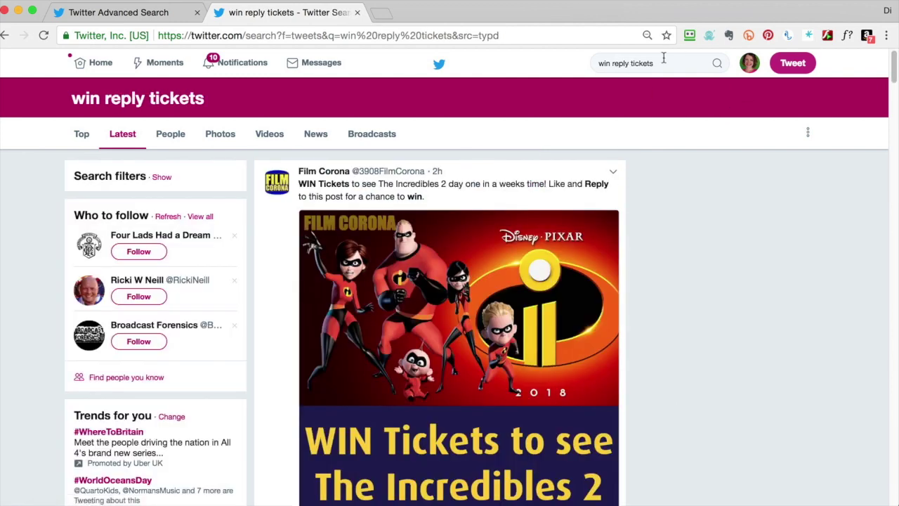
# Step: Search 'win instagram', then replace 'instagram' with 'comment facebook' in the query
pyautogui.click(677, 64)
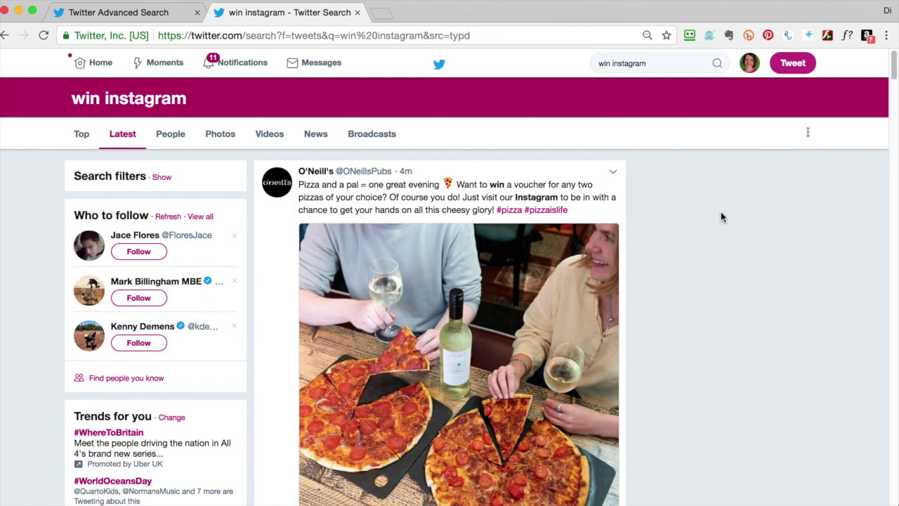
pyautogui.click(638, 64)
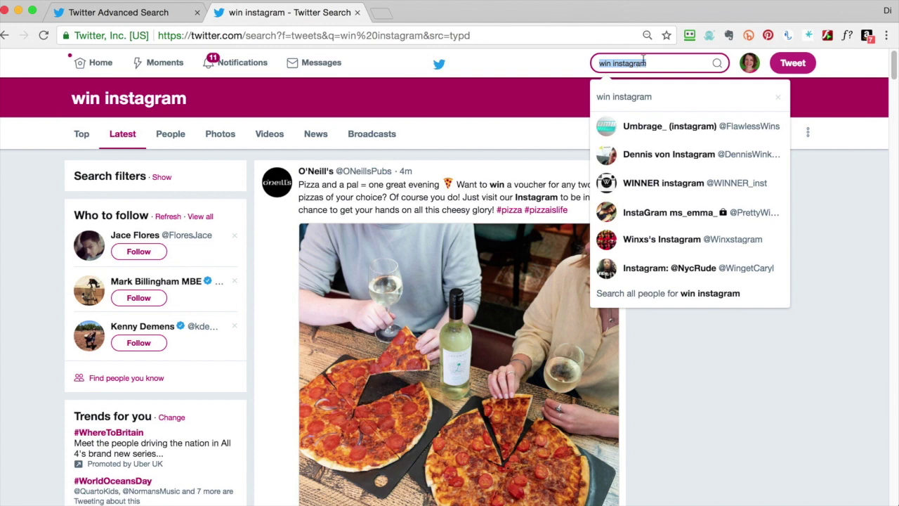
pyautogui.press('Escape')
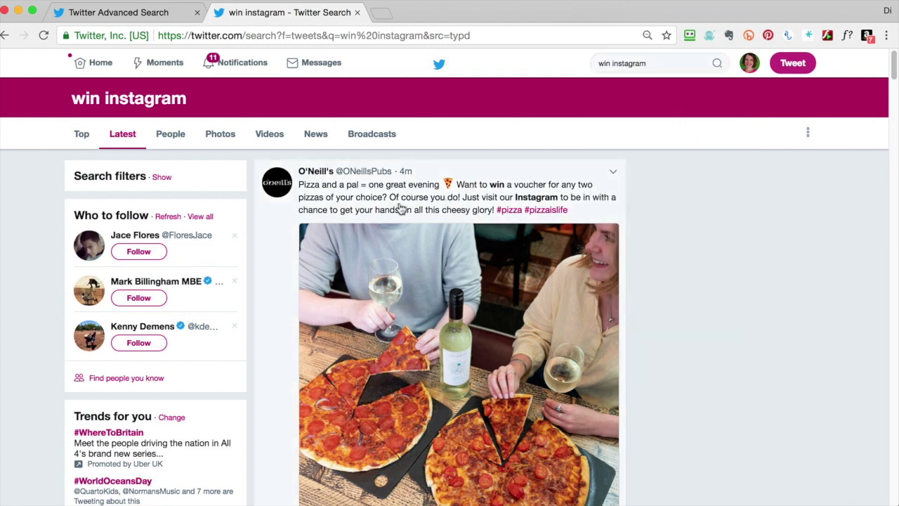
pyautogui.doubleClick(621, 64)
pyautogui.write('comment facebook')
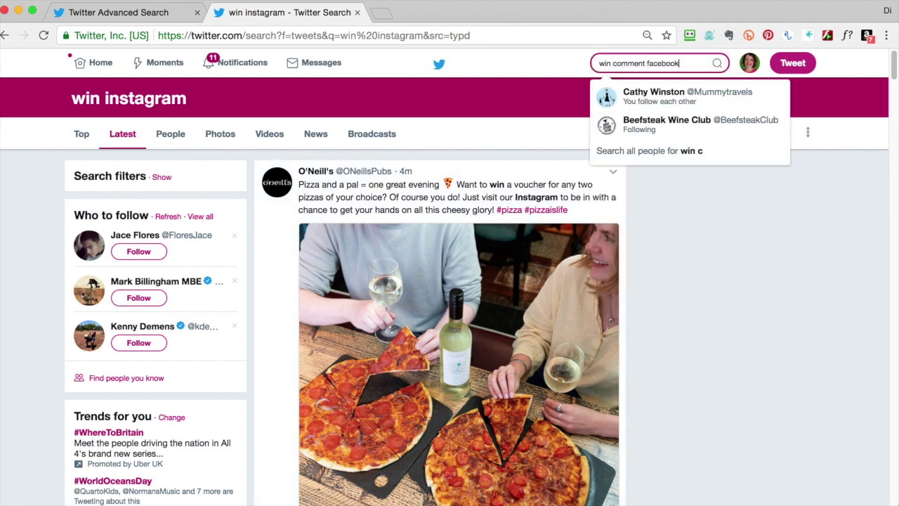
# Step: Run the 'win comment facebook' search and save it as a saved search
pyautogui.press('Return')
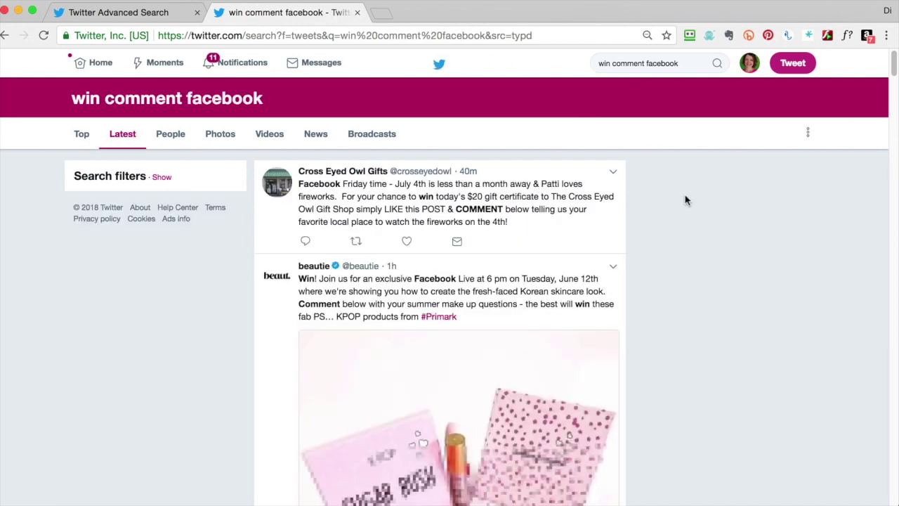
pyautogui.scroll(-2, 684, 202)
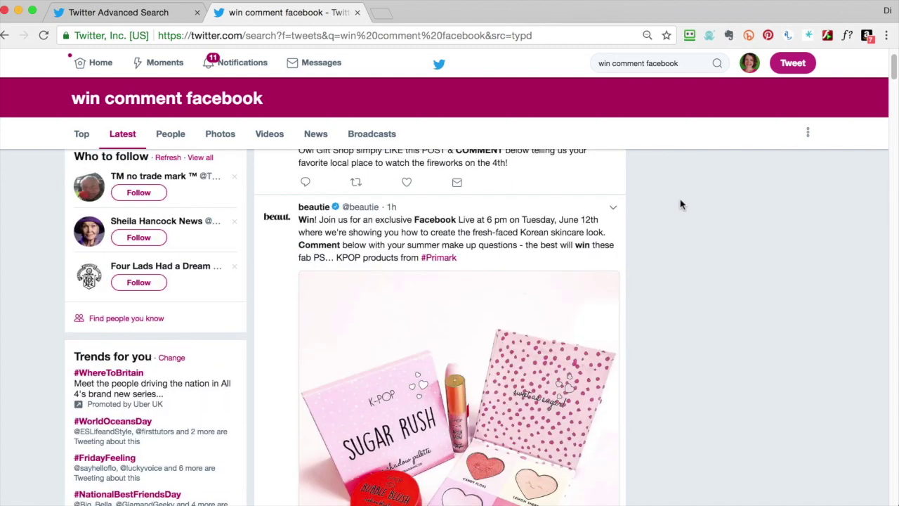
pyautogui.click(808, 132)
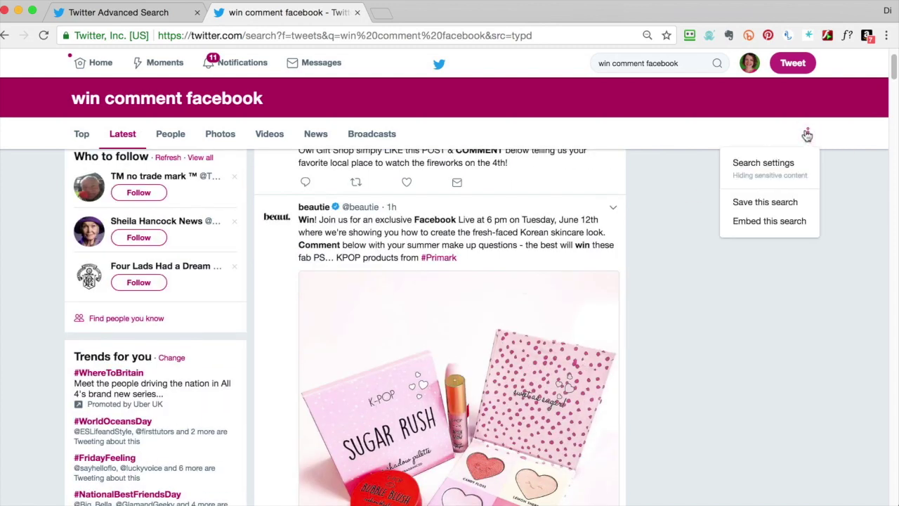
pyautogui.click(770, 202)
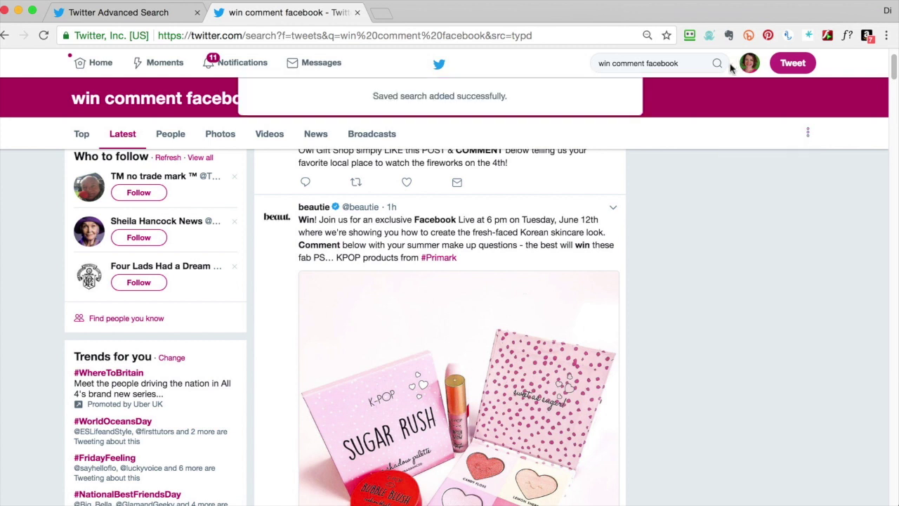
# Step: Clear the search box and reopen 'win comment facebook' from saved searches
pyautogui.click(695, 62)
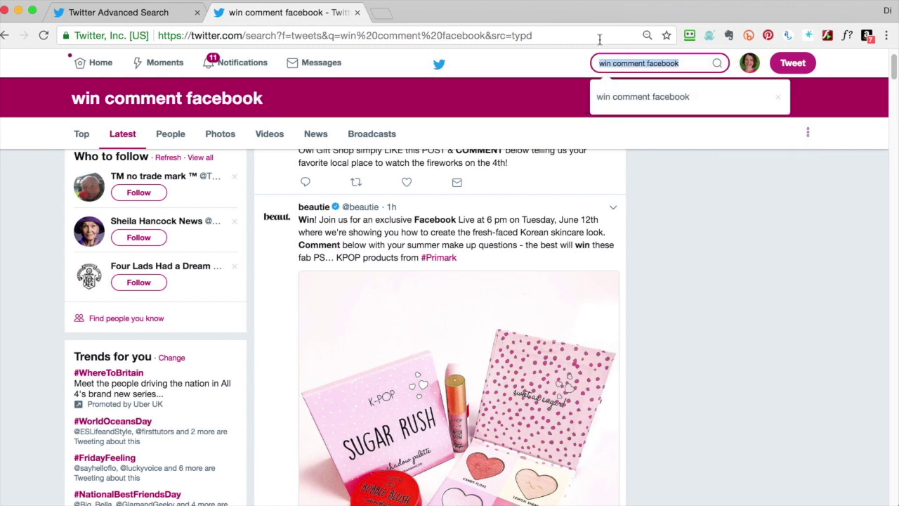
pyautogui.press('BackSpace')
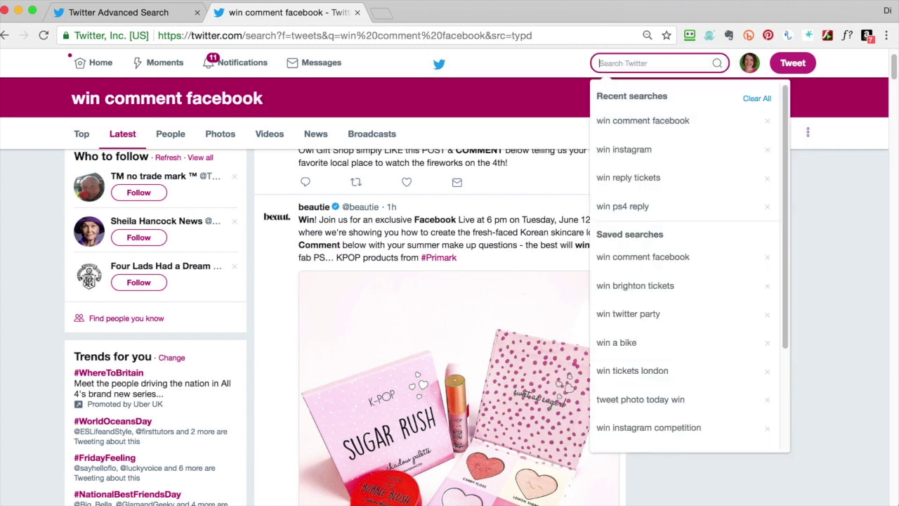
pyautogui.click(621, 258)
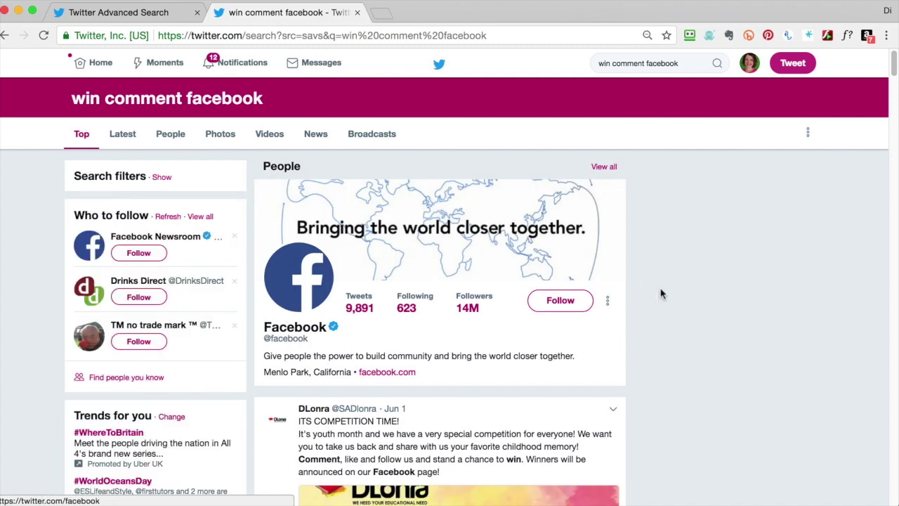
# Step: Show latest results, then replace the #FreebieFriday query with #competition and search
pyautogui.click(123, 134)
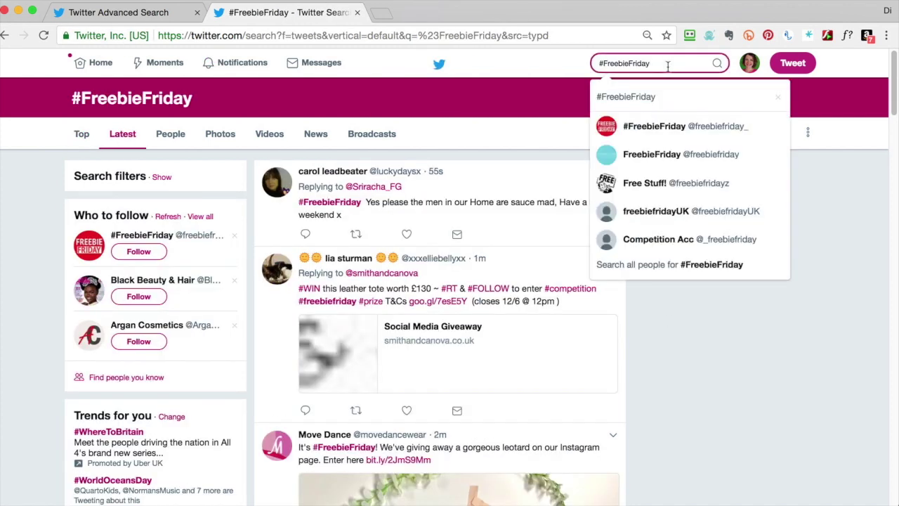
pyautogui.moveTo(668, 63); pyautogui.dragTo(594, 59)
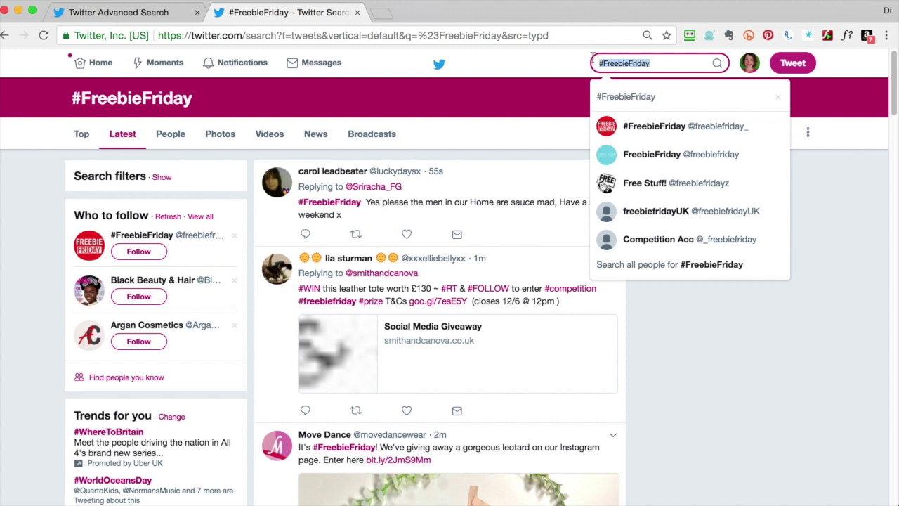
pyautogui.click(631, 63)
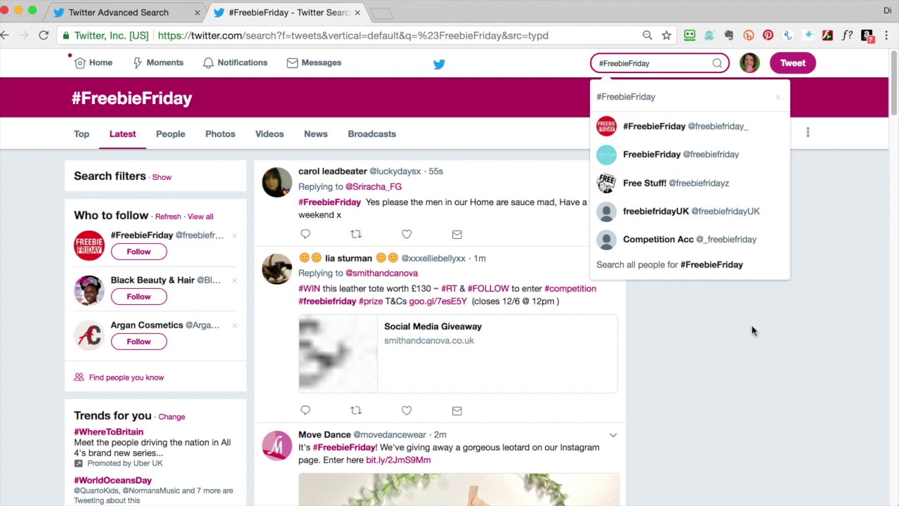
pyautogui.click(748, 287)
pyautogui.moveTo(602, 63); pyautogui.dragTo(655, 66)
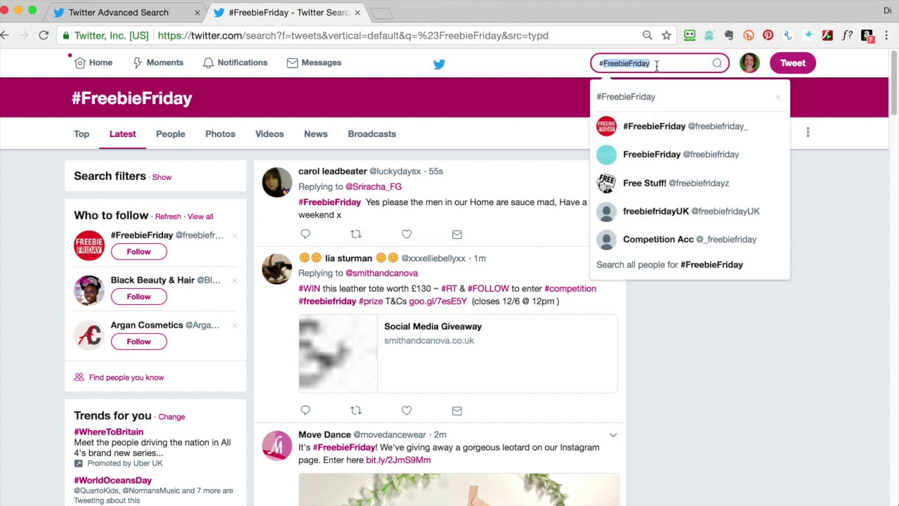
pyautogui.click(744, 367)
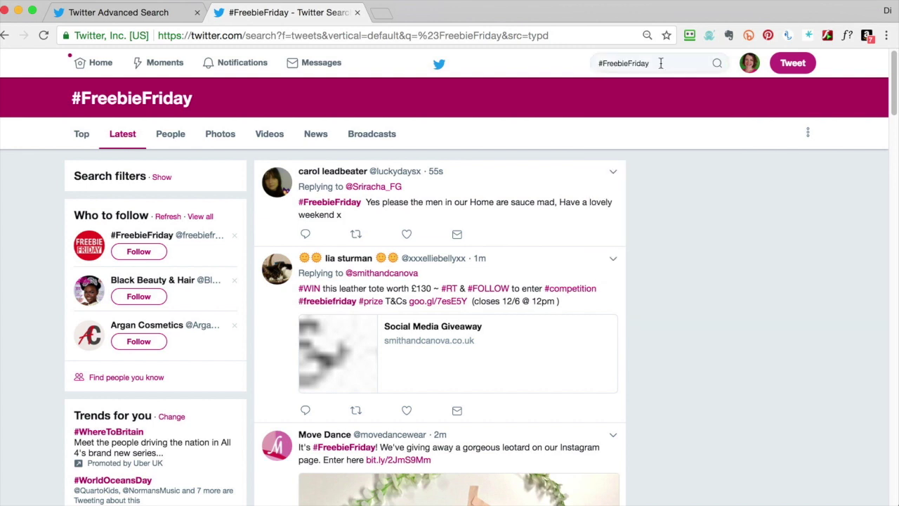
pyautogui.moveTo(655, 64); pyautogui.dragTo(602, 63)
pyautogui.write('#competition')
pyautogui.press('Return')
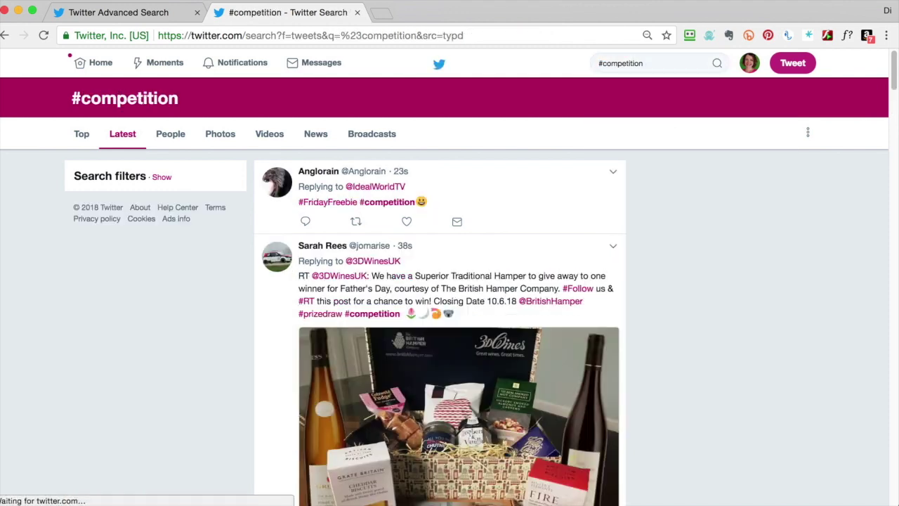
# Step: Narrow the search to '#competition uk' and reveal the search filter options
pyautogui.click(673, 66)
pyautogui.press('Return')
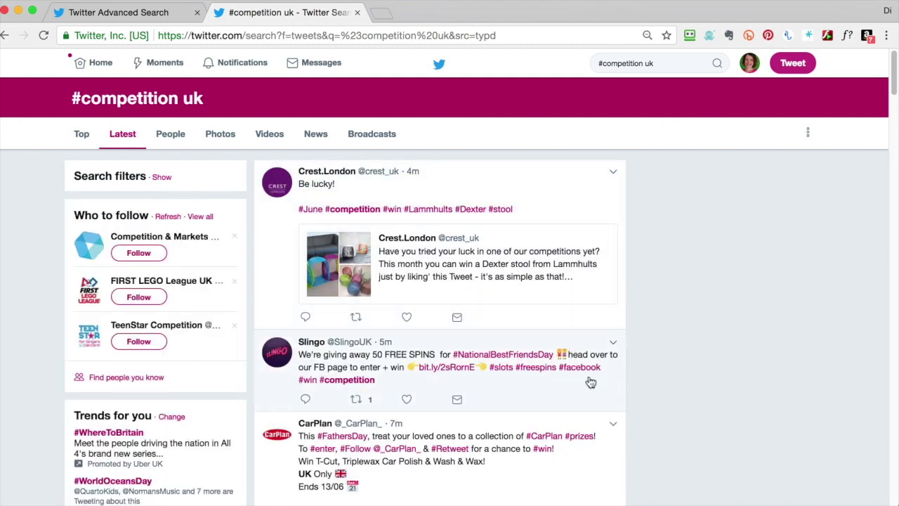
pyautogui.scroll(-2, 618, 422)
pyautogui.scroll(-1, 632, 425)
pyautogui.scroll(3, 366, 228)
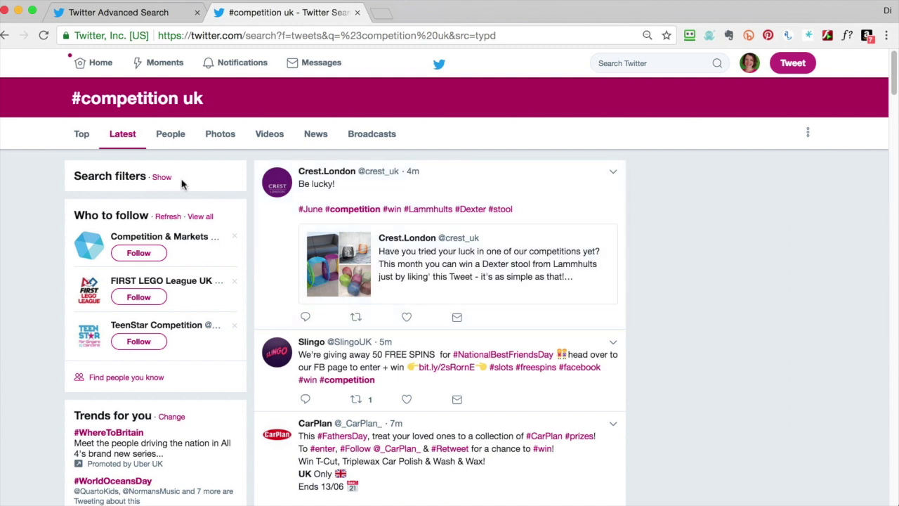
pyautogui.click(162, 179)
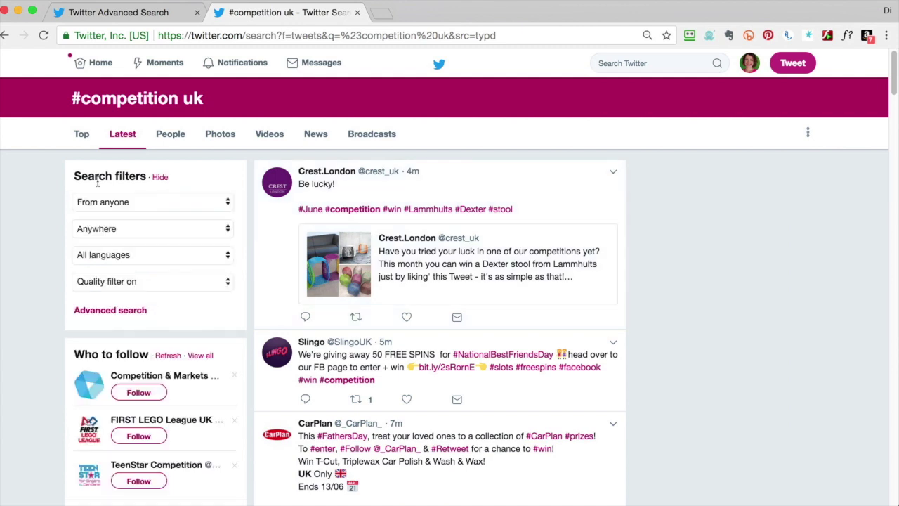
# Step: In Advanced search, require 'win family', any of 'london, brighton', excluding football and theatre
pyautogui.click(124, 312)
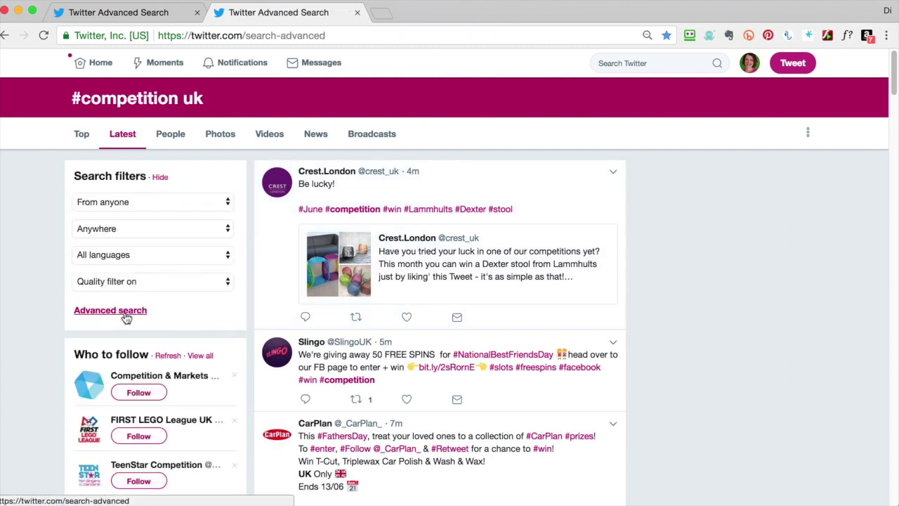
pyautogui.click(393, 176)
pyautogui.write('win family')
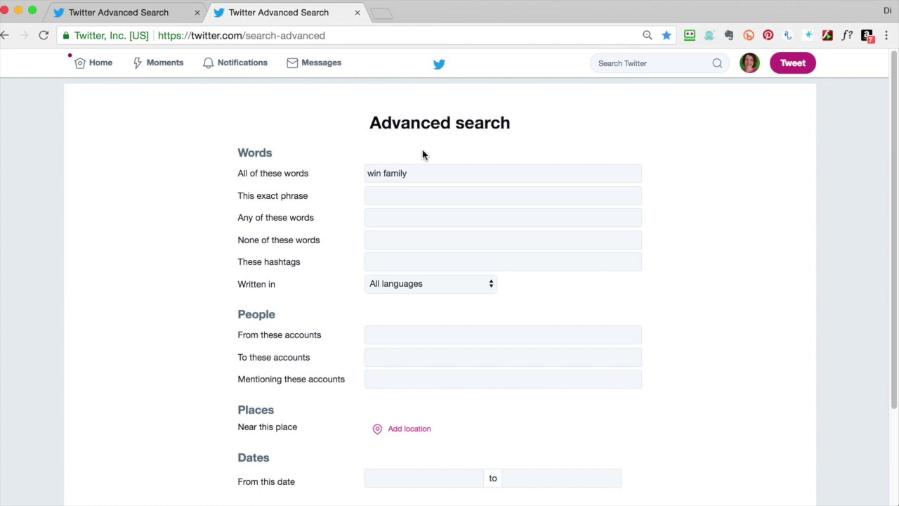
pyautogui.click(384, 222)
pyautogui.write('london, brighton')
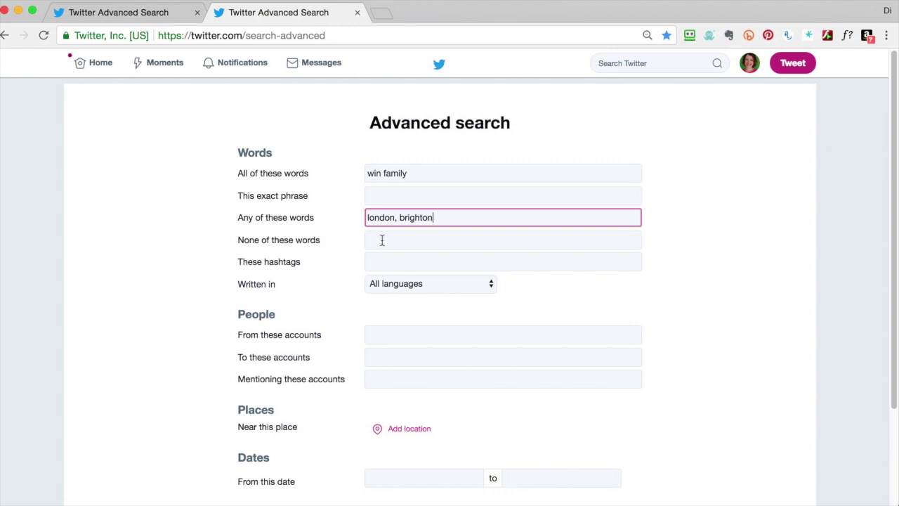
pyautogui.click(386, 244)
pyautogui.write('football, theatre')
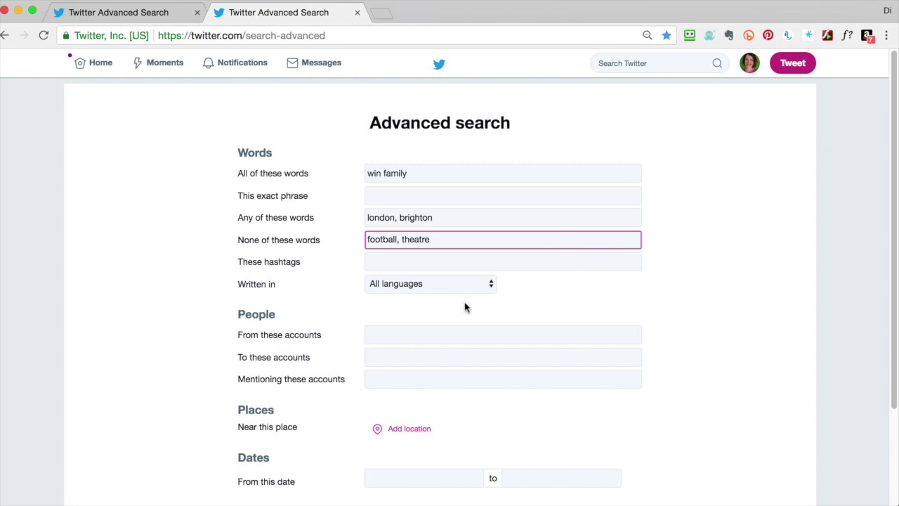
pyautogui.click(554, 311)
# Step: Limit dates to 27 May–8 June 2018, run the search and show Latest results
pyautogui.scroll(-2, 559, 351)
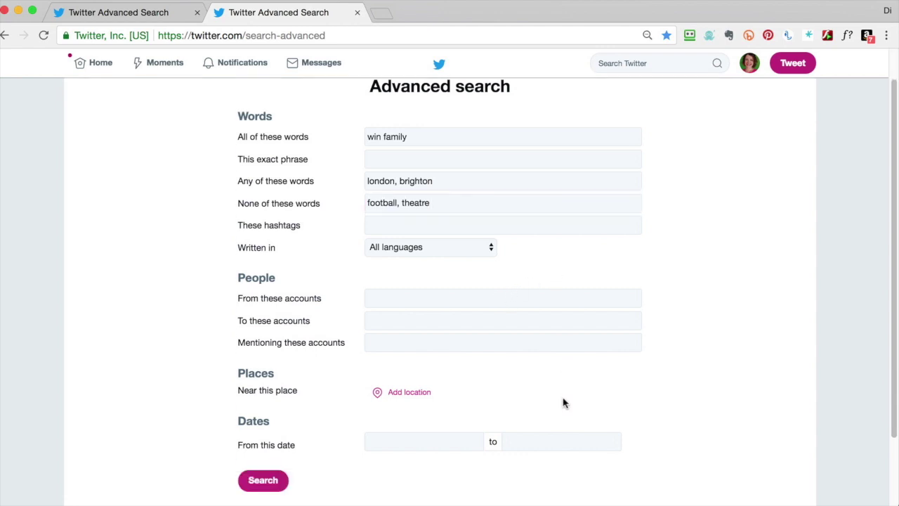
pyautogui.click(410, 402)
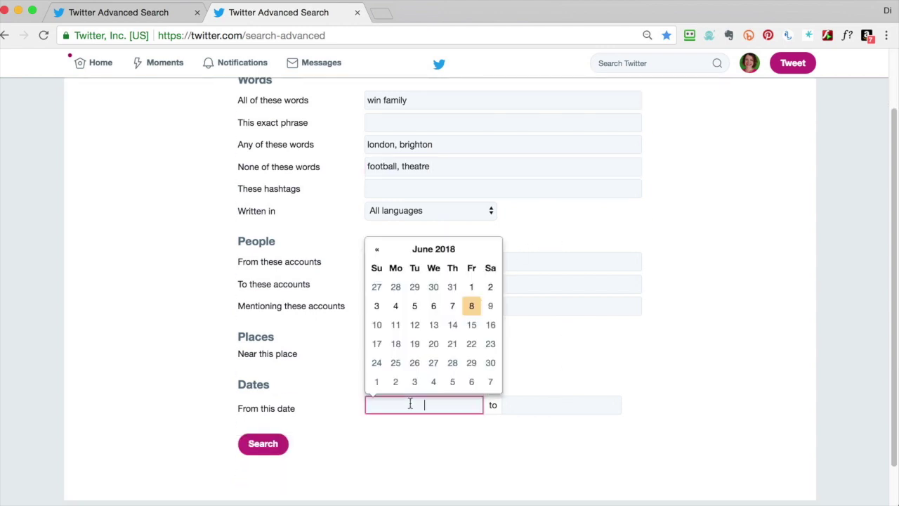
pyautogui.click(377, 287)
pyautogui.click(540, 404)
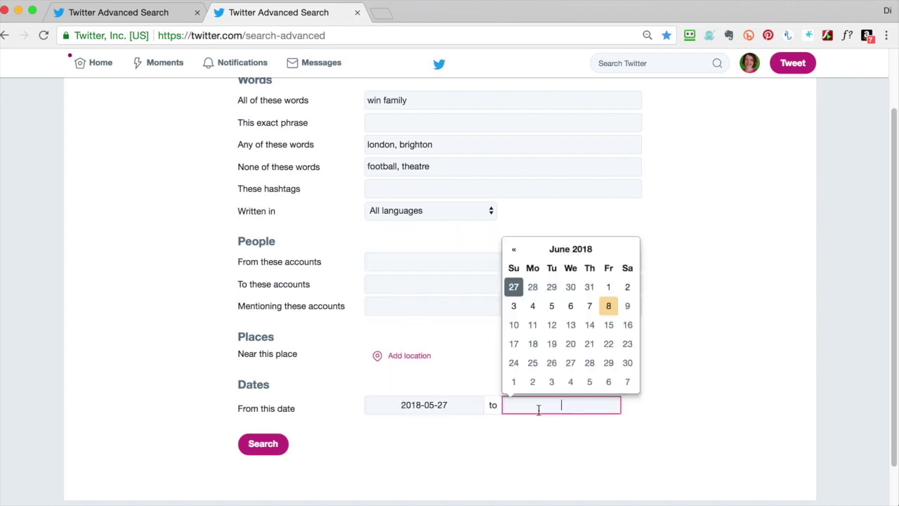
pyautogui.click(605, 306)
pyautogui.click(274, 445)
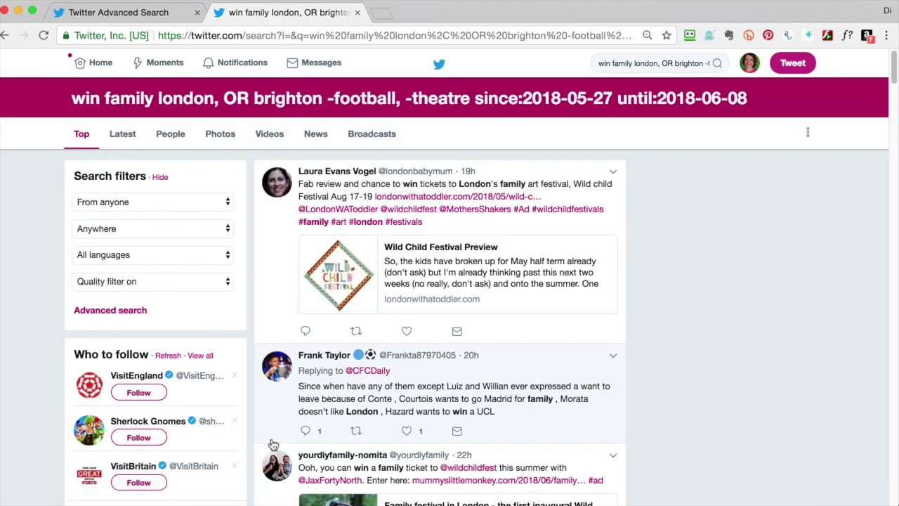
pyautogui.click(129, 139)
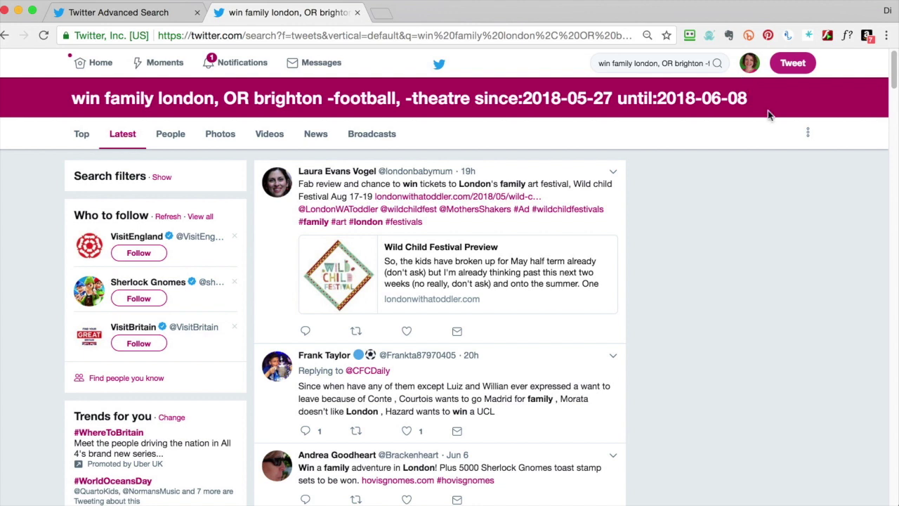
# Step: Save the 'win family' London/Brighton search, reopen it from saved searches and browse results
pyautogui.click(806, 135)
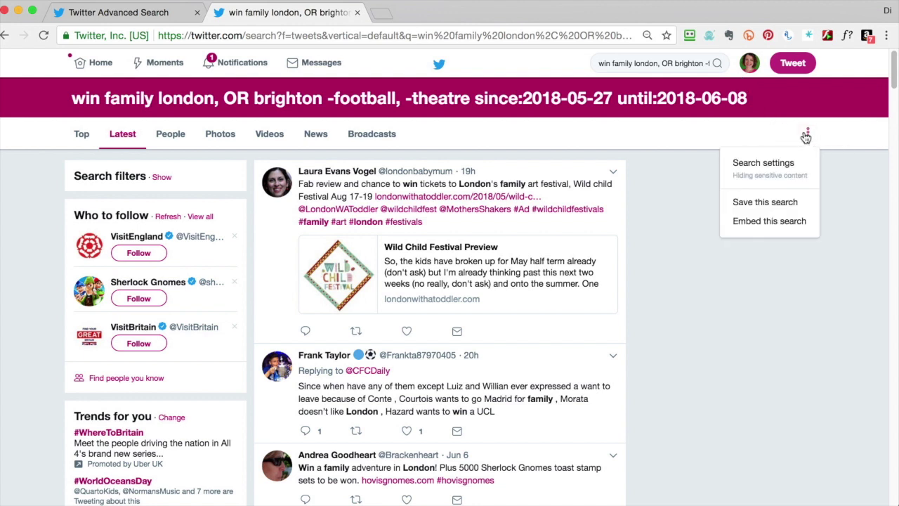
pyautogui.click(767, 203)
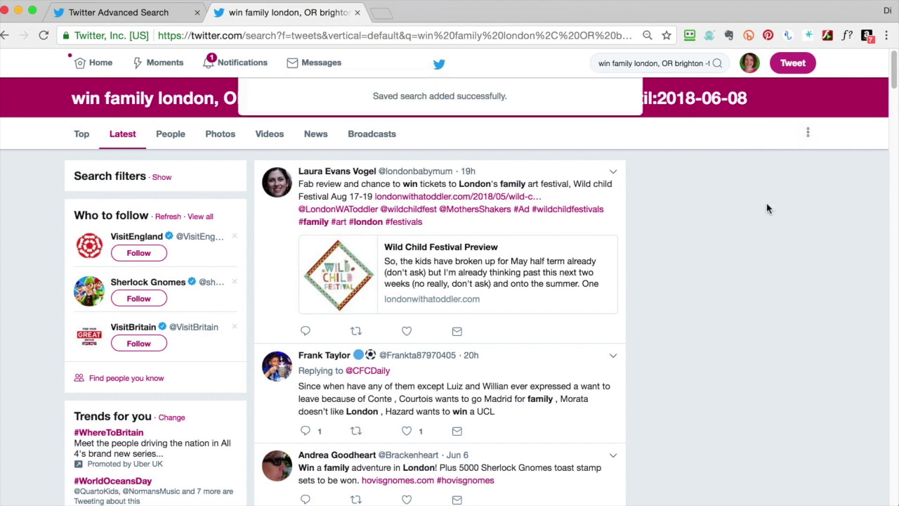
pyautogui.click(676, 63)
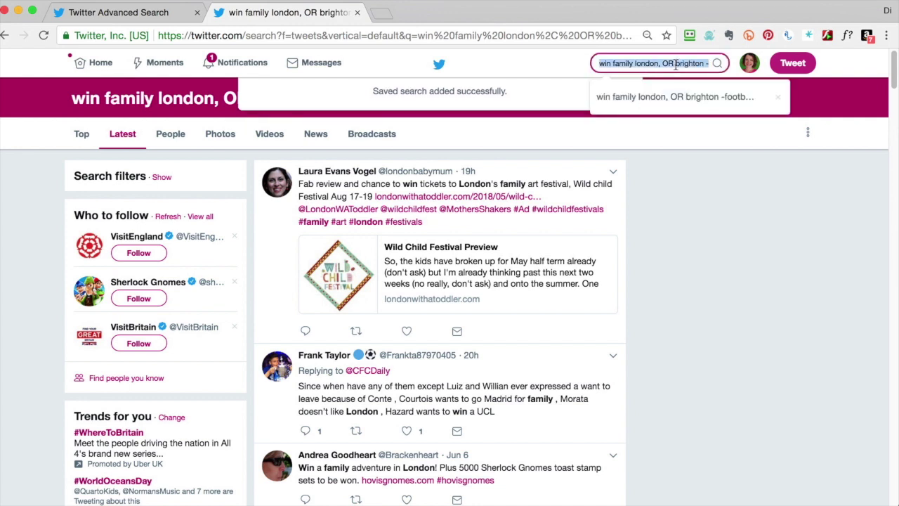
pyautogui.press('BackSpace')
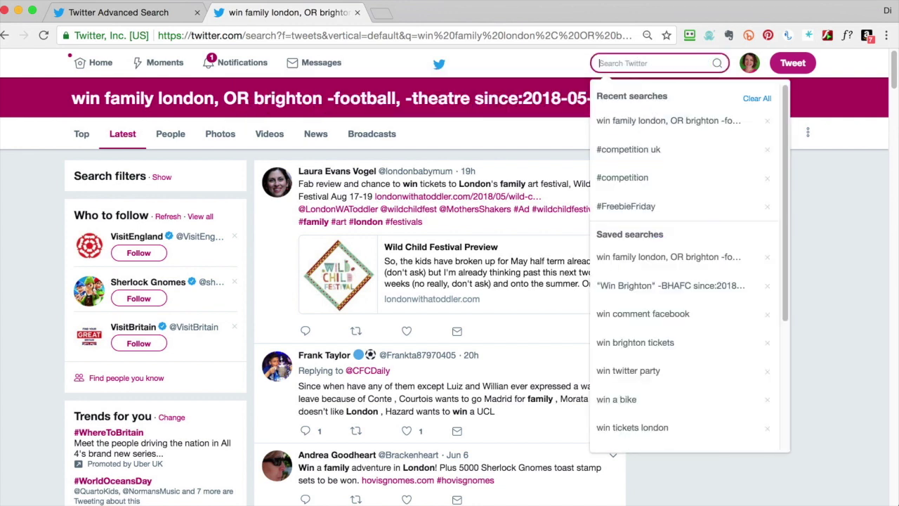
pyautogui.click(653, 258)
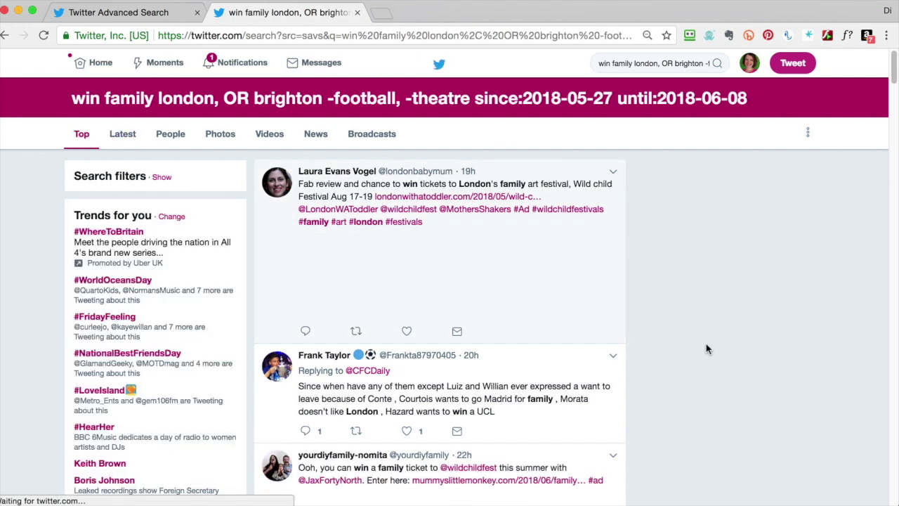
pyautogui.scroll(-3, 686, 342)
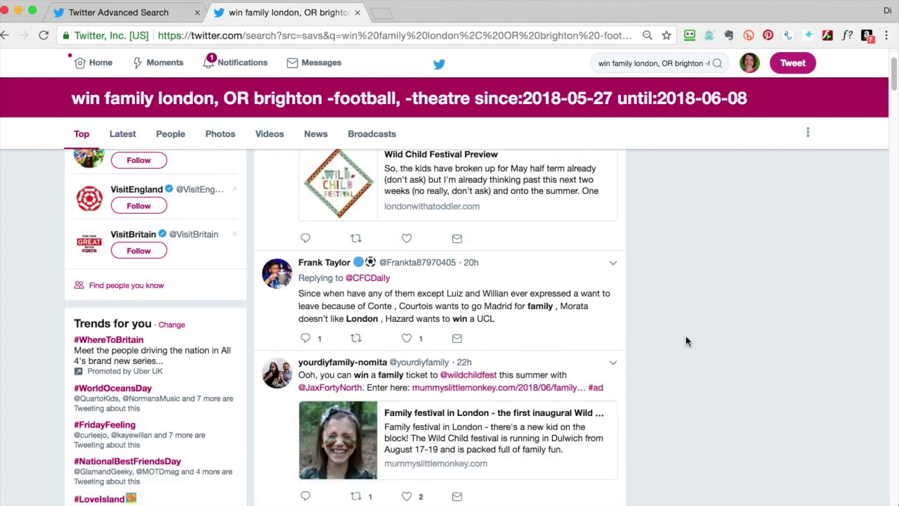
pyautogui.scroll(-1, 687, 341)
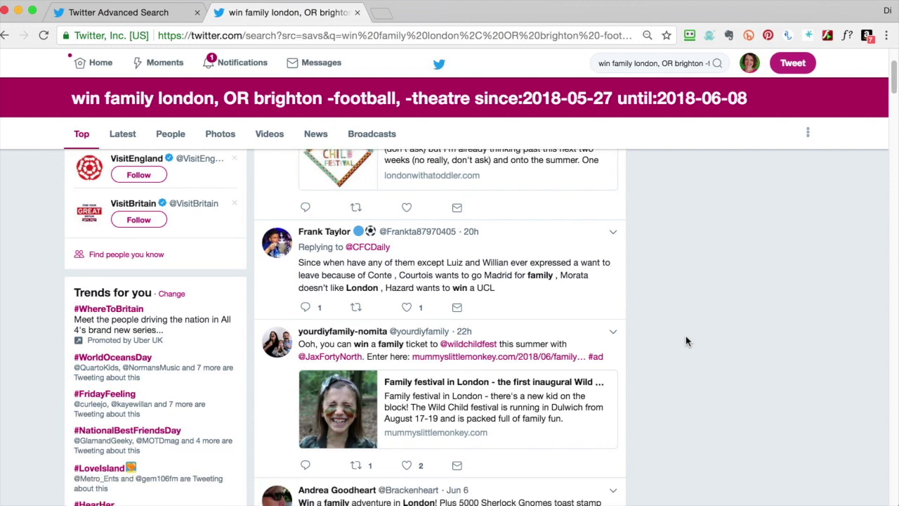
pyautogui.scroll(-8, 685, 340)
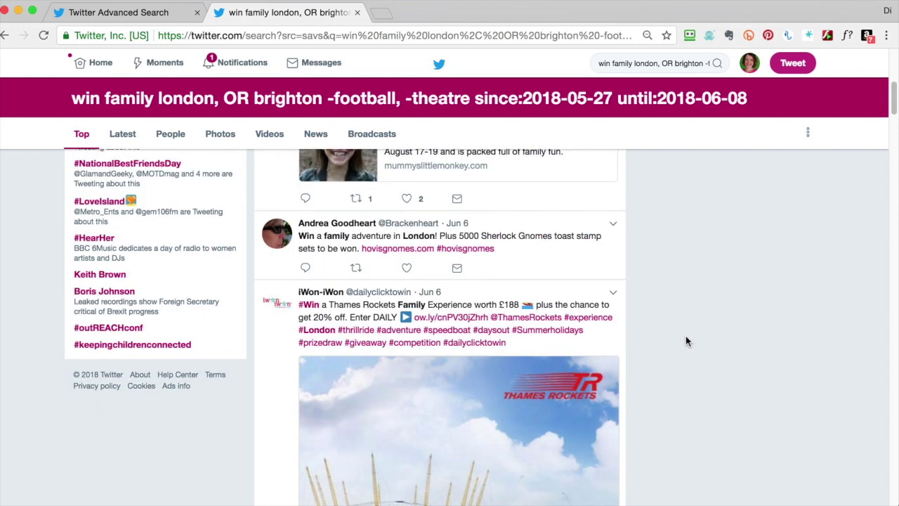
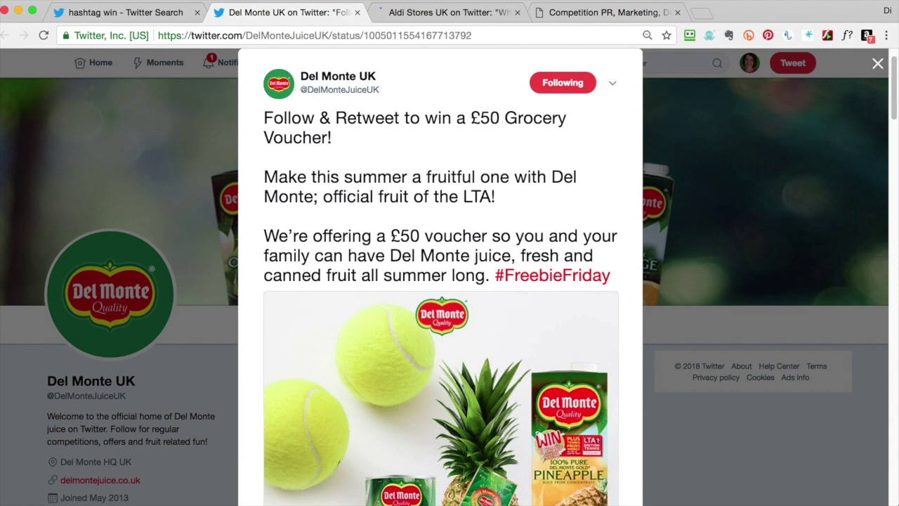
pyautogui.click(339, 36)
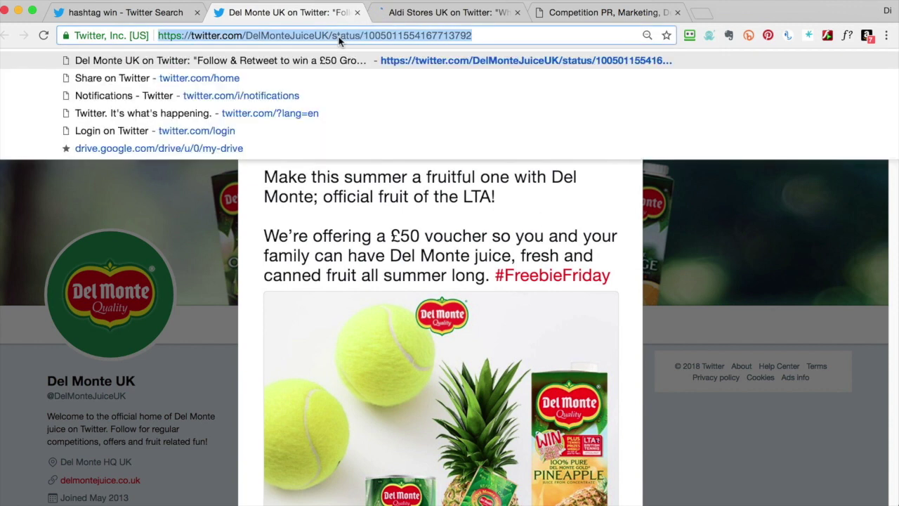
pyautogui.click(140, 14)
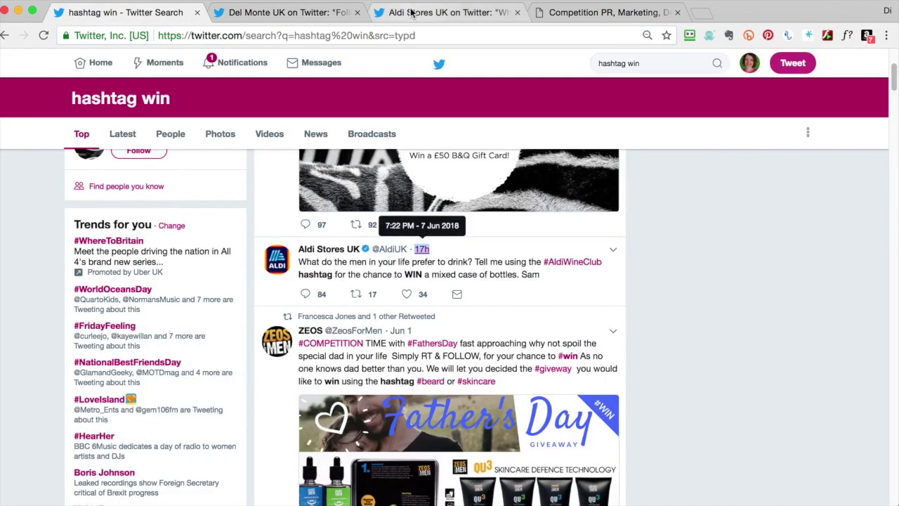
pyautogui.click(523, 17)
pyautogui.click(557, 16)
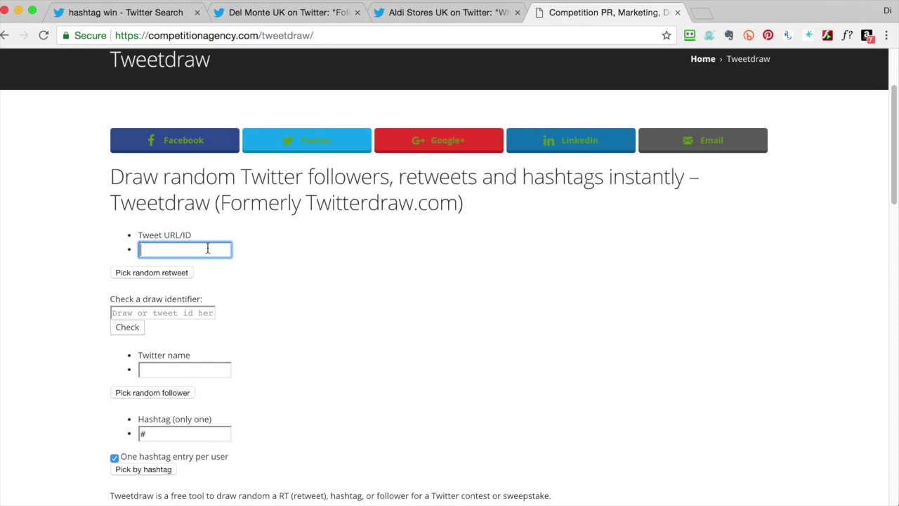
pyautogui.press('super+v')
pyautogui.click(154, 273)
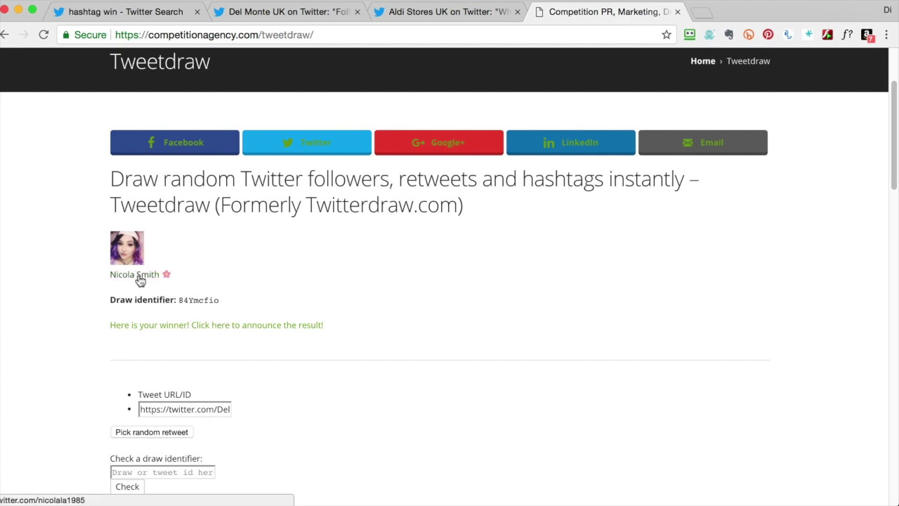
pyautogui.press('super+r')
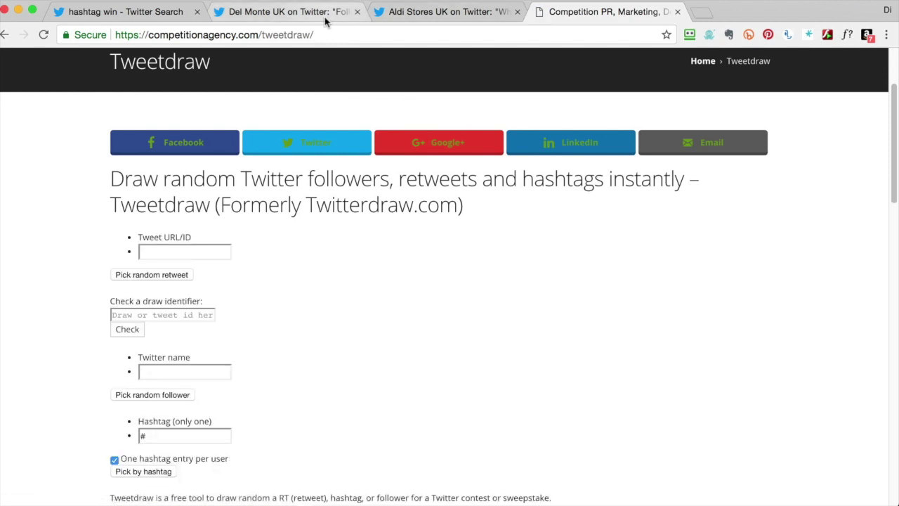
pyautogui.click(450, 12)
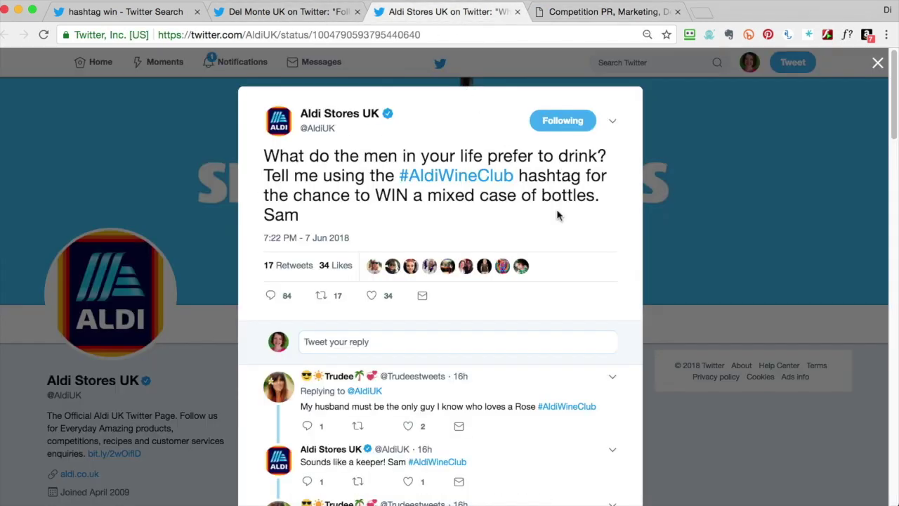
# Step: Copy #AldiWineClub from the Aldi tweet, close that tab, and draw a random winner by that hashtag
pyautogui.moveTo(517, 176); pyautogui.dragTo(404, 172)
pyautogui.hotkey('ctrl', 'c')
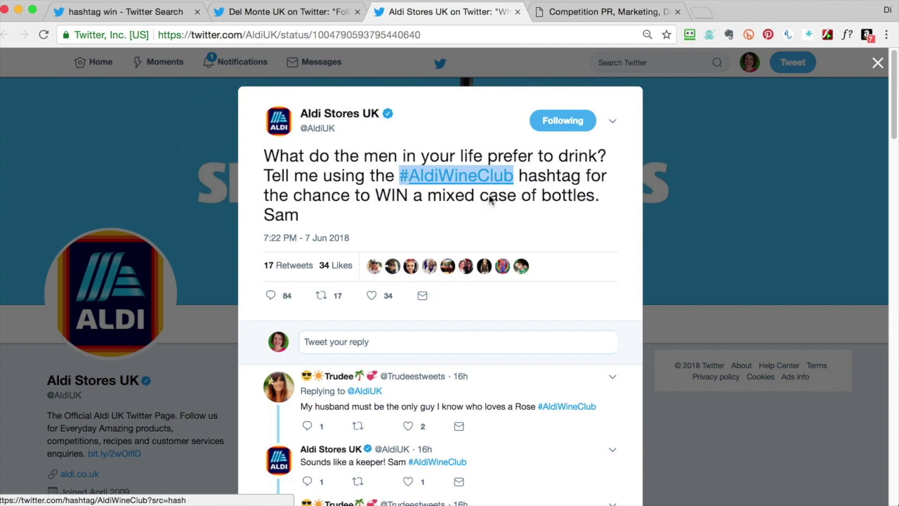
pyautogui.hotkey('ctrl', 'w')
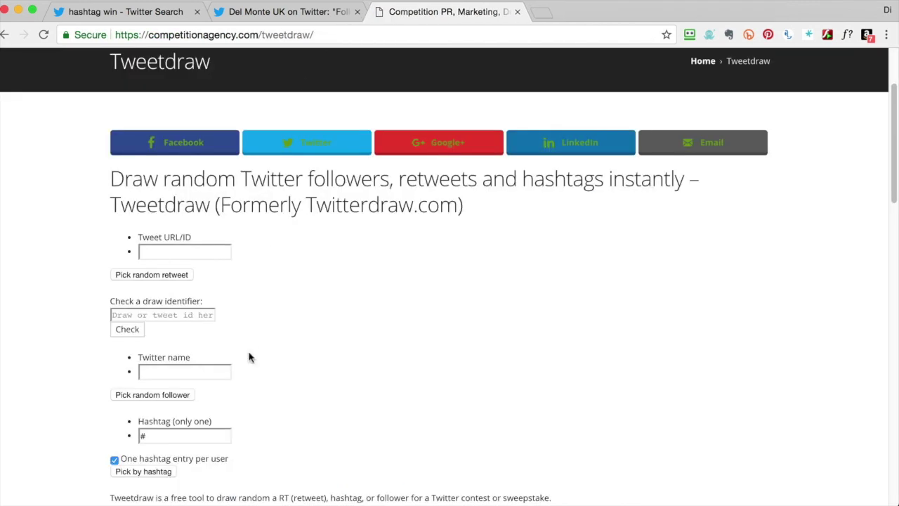
pyautogui.click(171, 435)
pyautogui.hotkey('ctrl', 'a')
pyautogui.hotkey('ctrl', 'v')
pyautogui.scroll(-1, 344, 417)
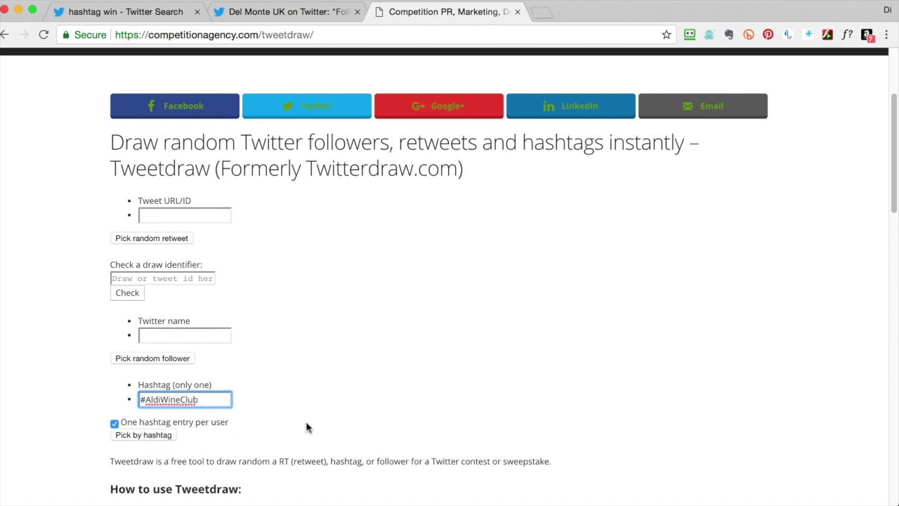
pyautogui.scroll(-2, 306, 426)
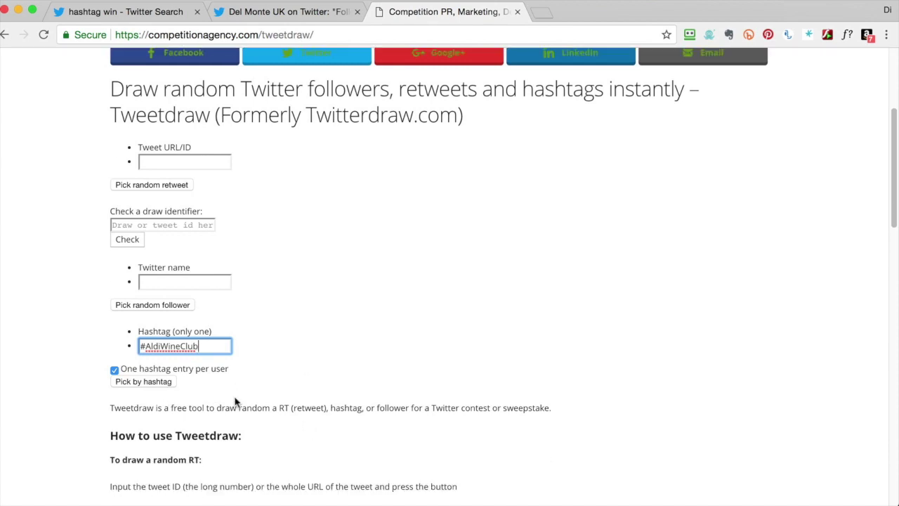
pyautogui.click(162, 383)
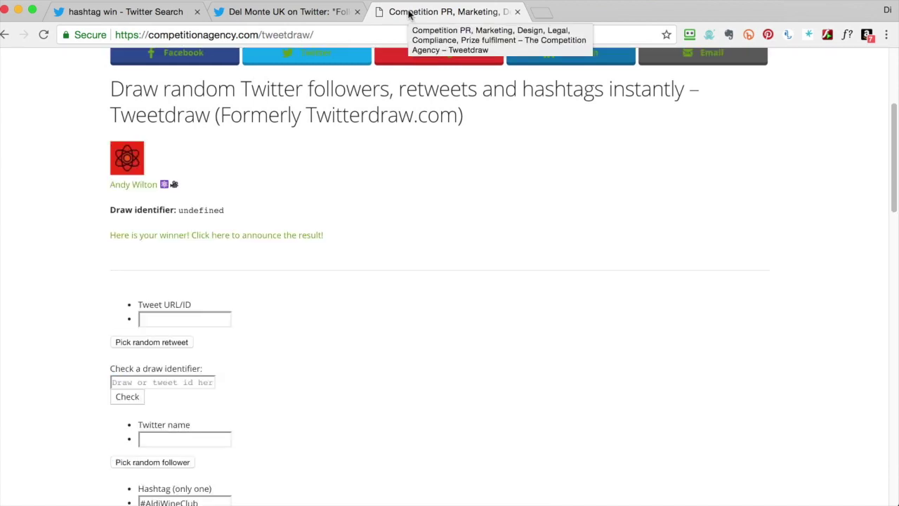
# Step: Open the hashtag winner's profile in a new tab to verify their entry, then close it
pyautogui.rightClick(144, 187)
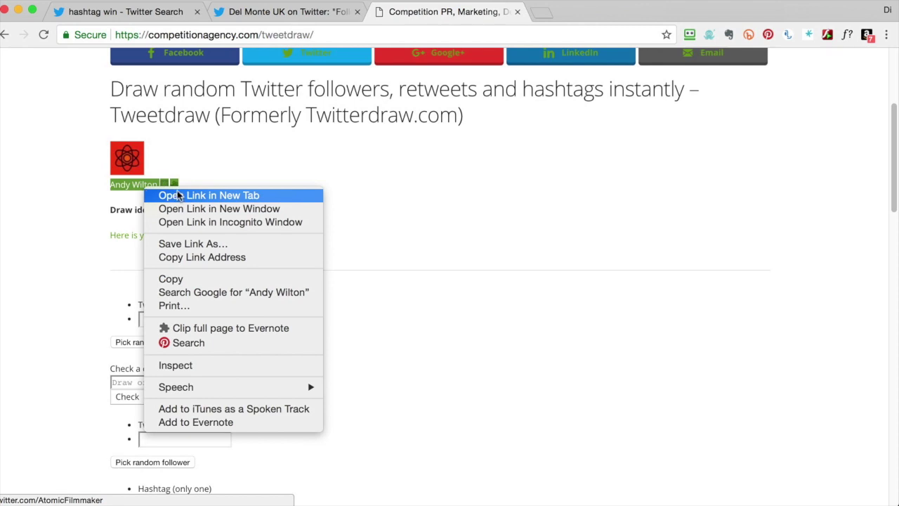
pyautogui.click(178, 195)
pyautogui.click(592, 12)
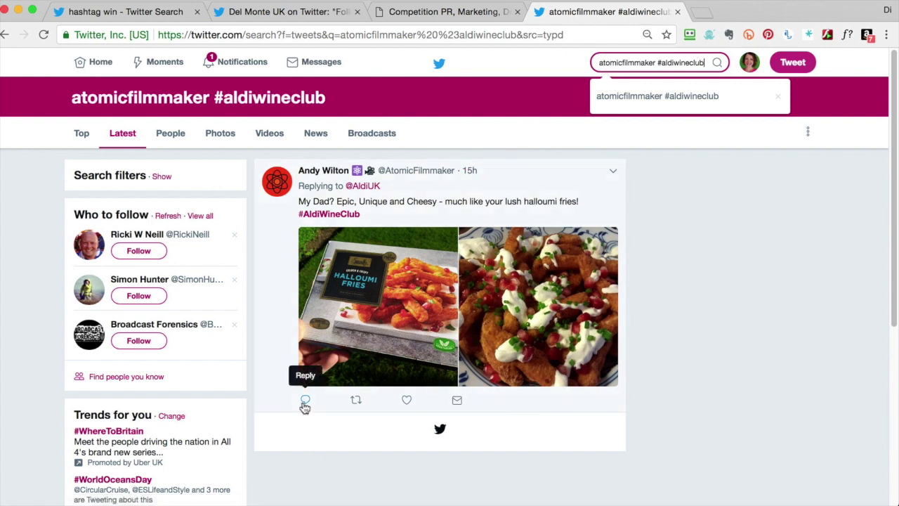
pyautogui.click(677, 13)
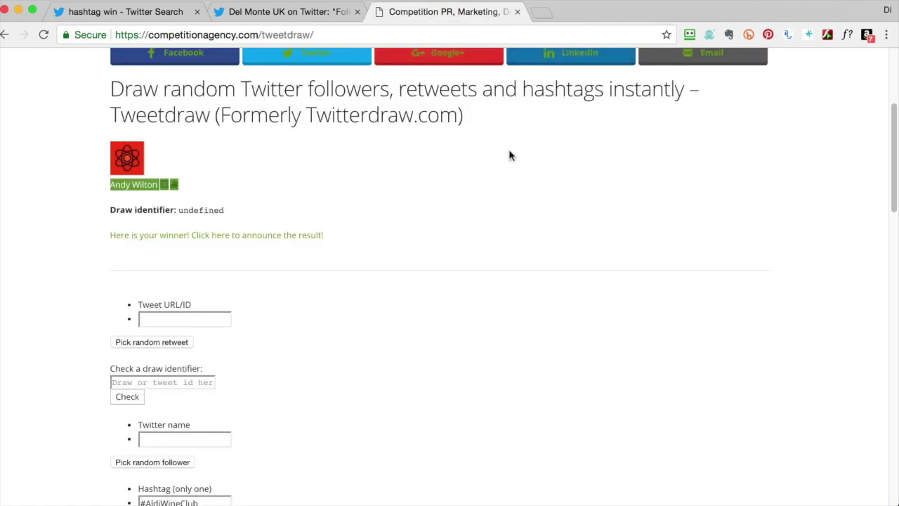
pyautogui.scroll(1, 510, 156)
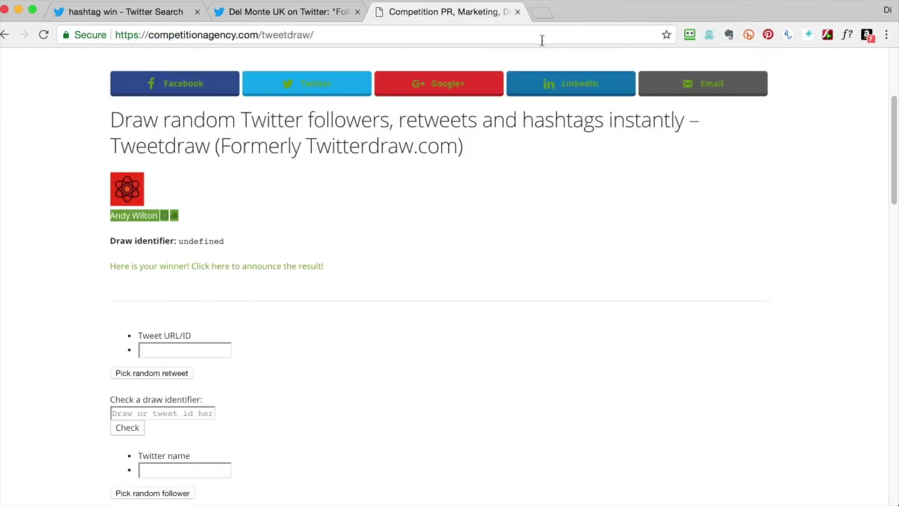
# Step: Close Tweetdraw and open the Del Monte £50 voucher tweet, scrolling down to its 421 retweets
pyautogui.click(517, 12)
pyautogui.press('Escape')
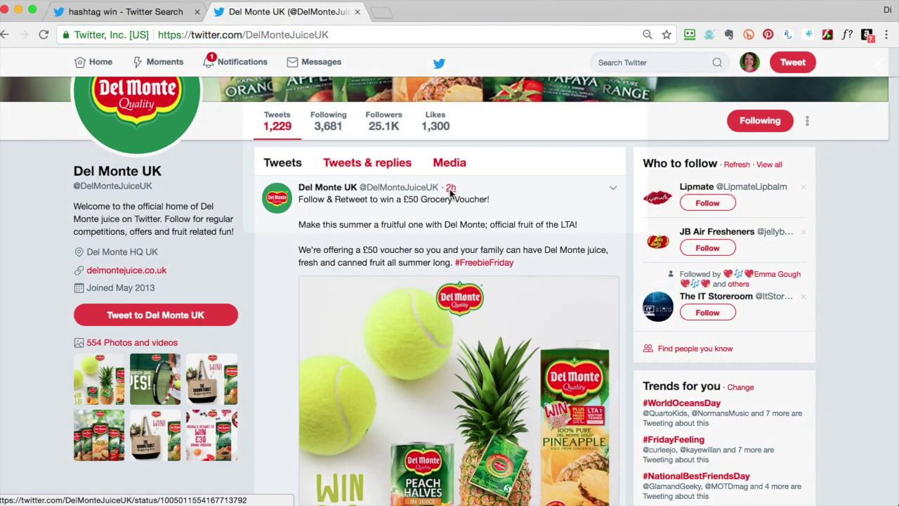
pyautogui.click(450, 191)
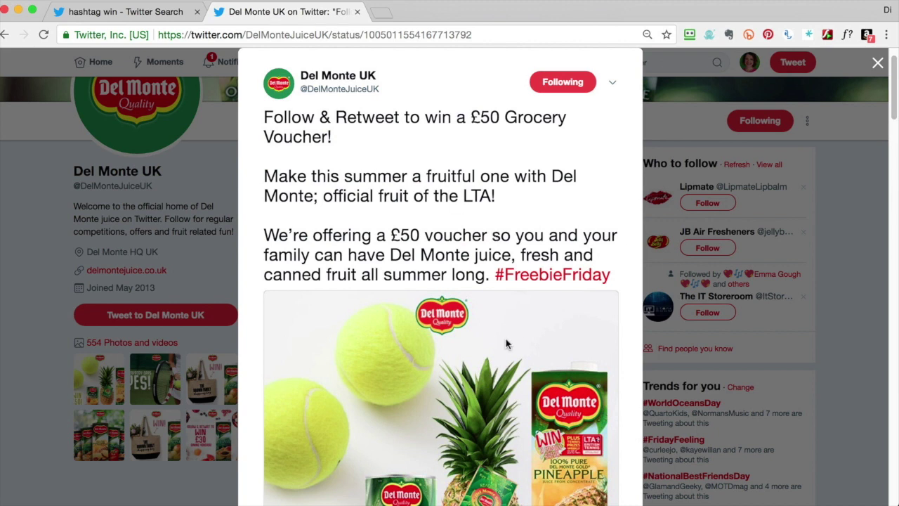
pyautogui.scroll(-1, 495, 342)
pyautogui.scroll(-2, 455, 337)
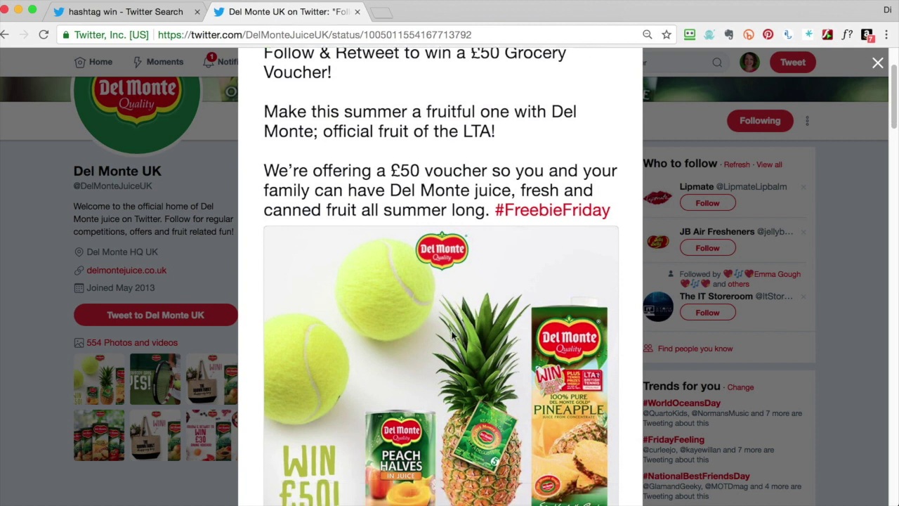
pyautogui.scroll(-3, 515, 320)
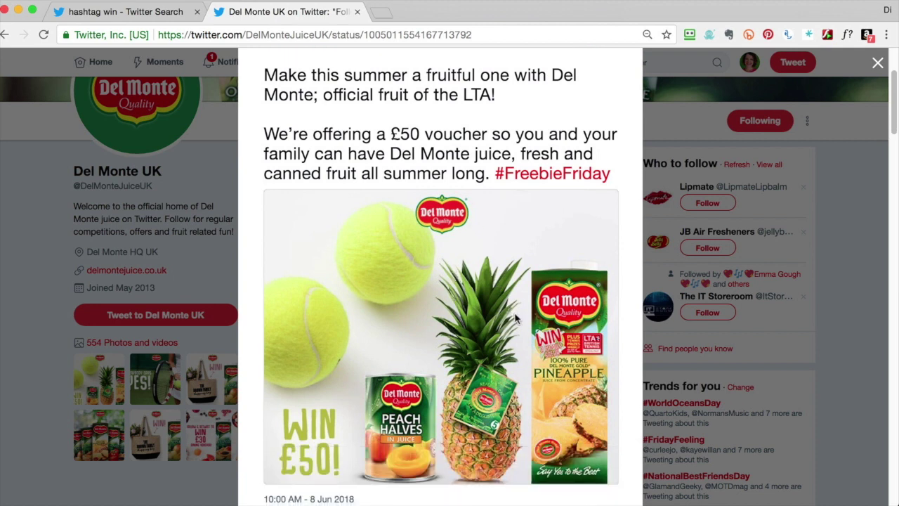
pyautogui.scroll(-3, 520, 328)
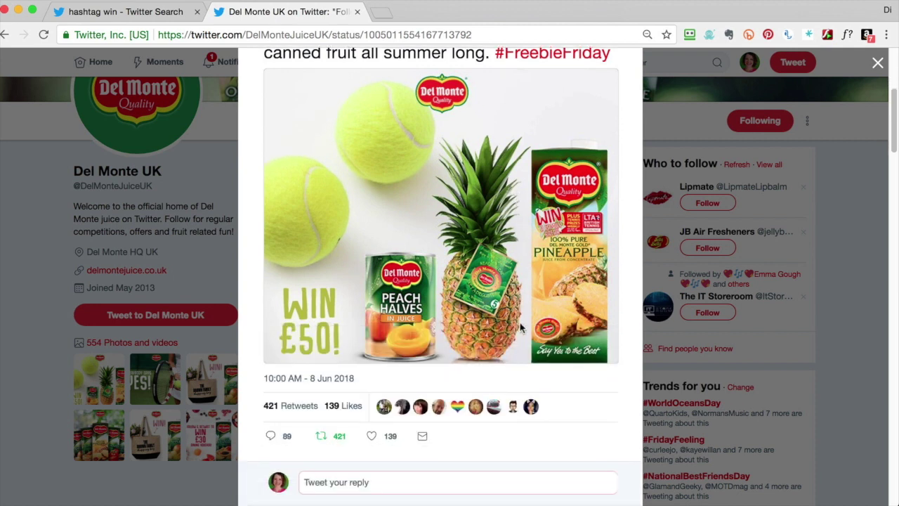
# Step: Scroll through the 'Retweeted 421 times' list of accounts, then close it
pyautogui.click(299, 347)
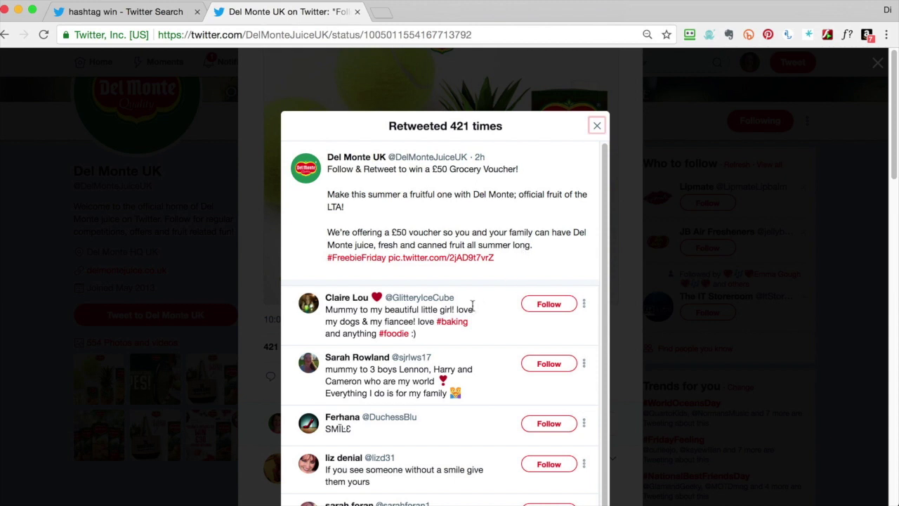
pyautogui.scroll(-1, 470, 309)
pyautogui.scroll(-5, 474, 328)
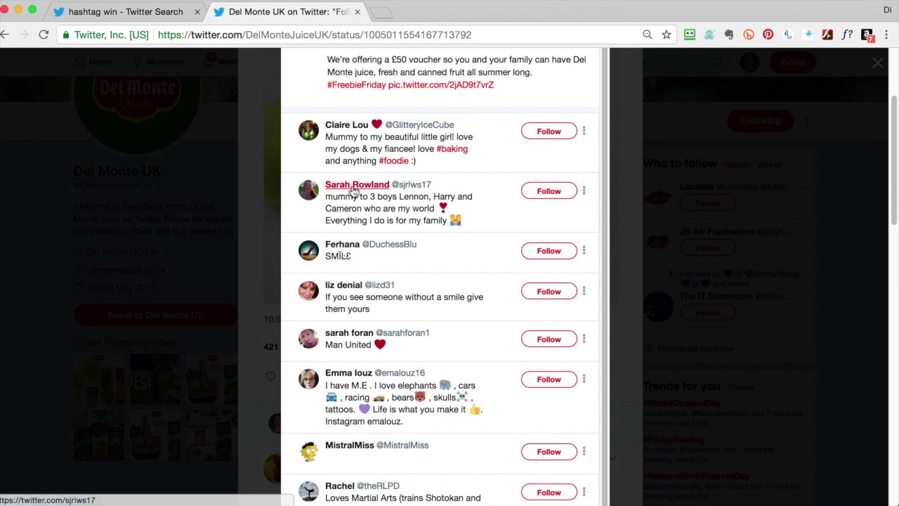
pyautogui.scroll(-1, 468, 378)
pyautogui.scroll(-6, 467, 379)
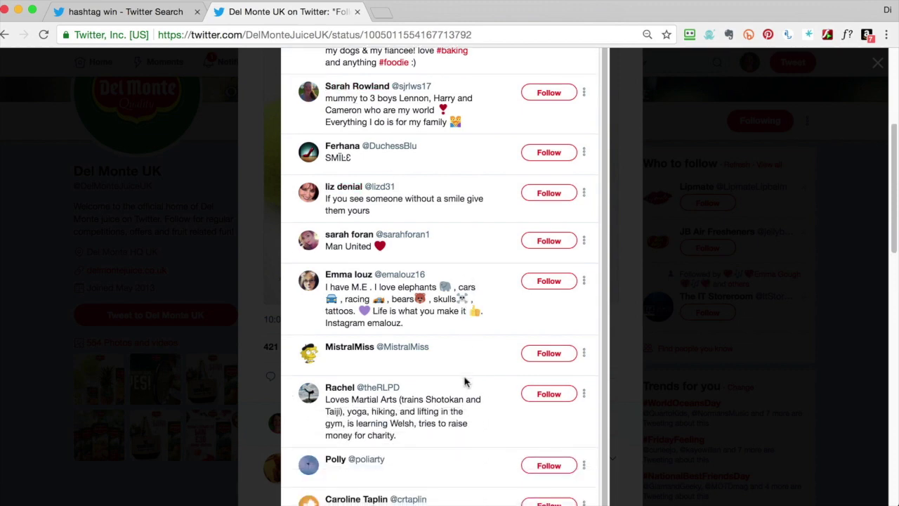
pyautogui.scroll(-10, 460, 372)
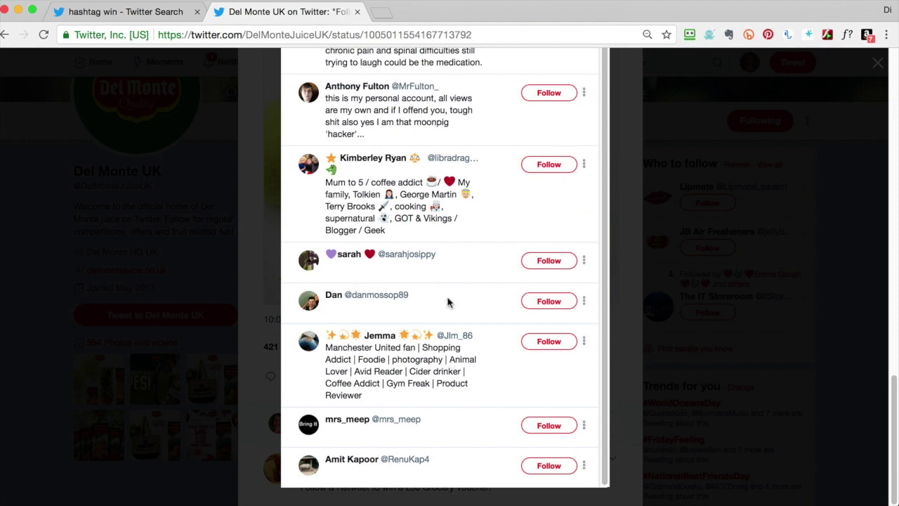
pyautogui.scroll(1, 446, 298)
pyautogui.scroll(15, 444, 295)
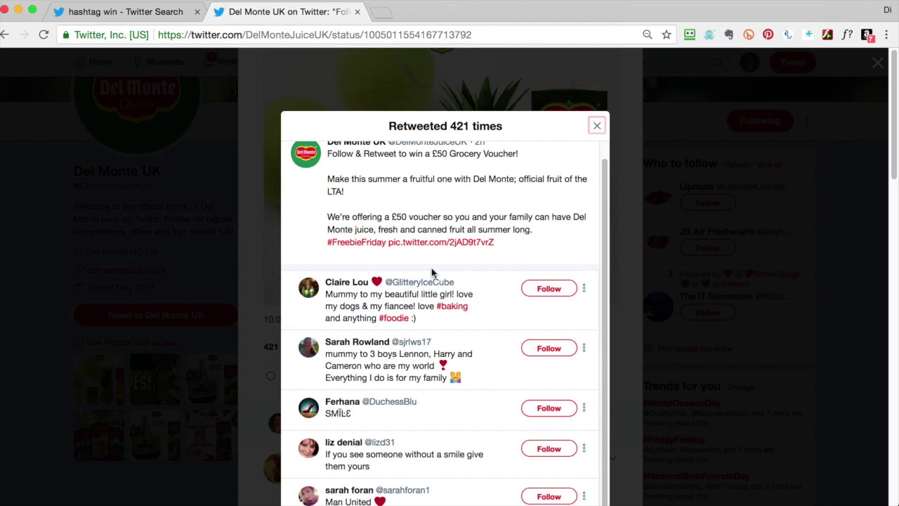
pyautogui.scroll(-5, 423, 394)
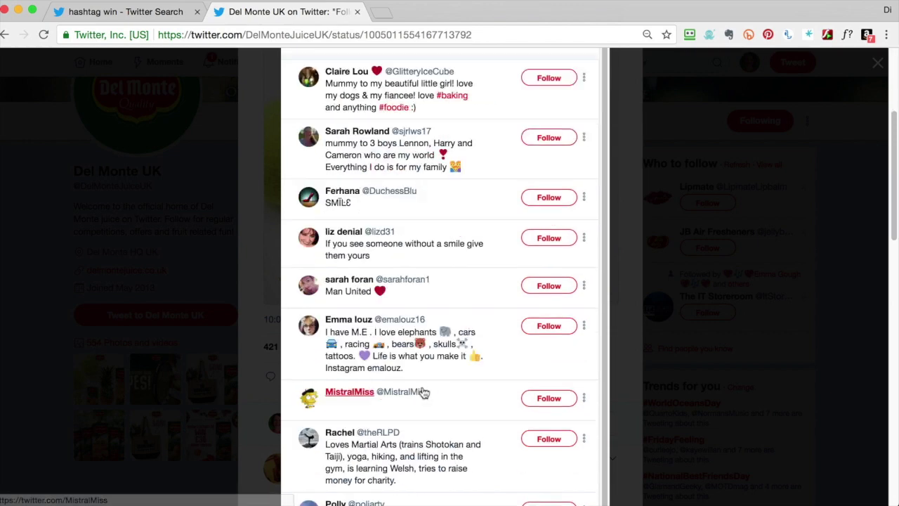
pyautogui.scroll(-4, 422, 391)
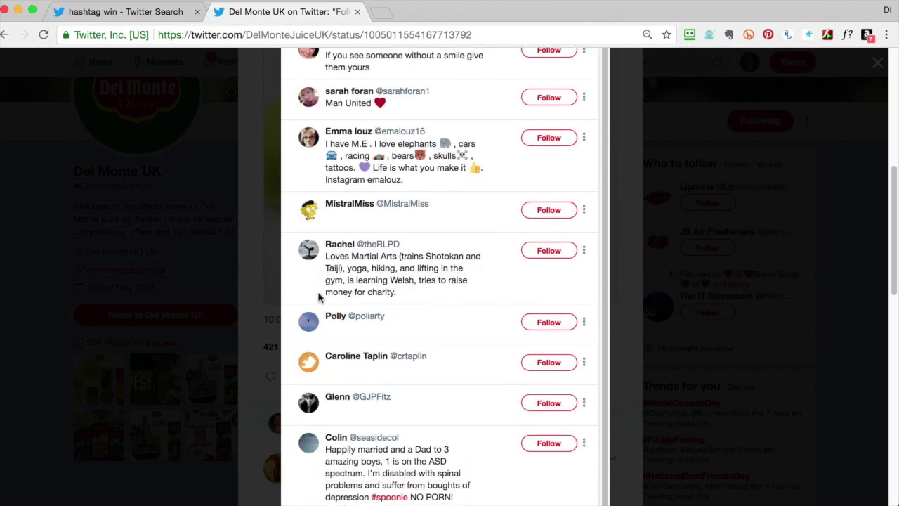
pyautogui.scroll(-2, 362, 365)
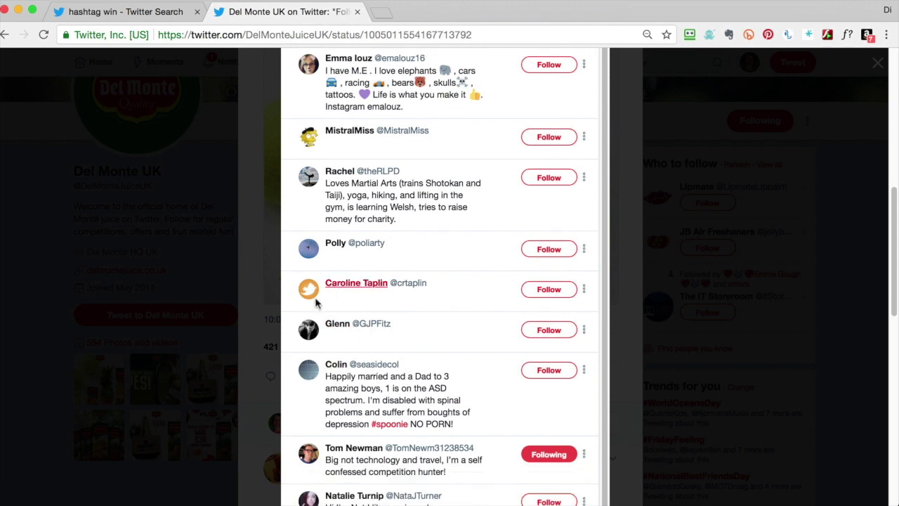
pyautogui.scroll(-1, 393, 291)
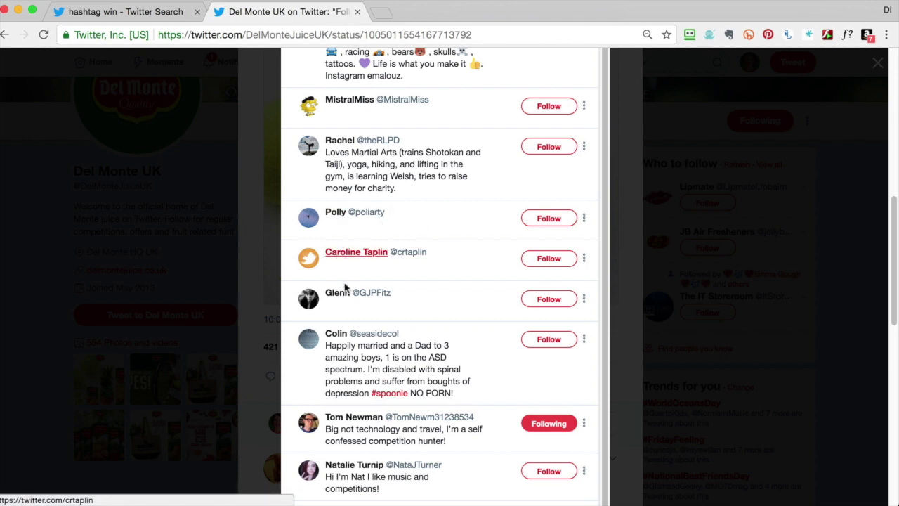
pyautogui.scroll(1, 434, 312)
pyautogui.scroll(2, 434, 312)
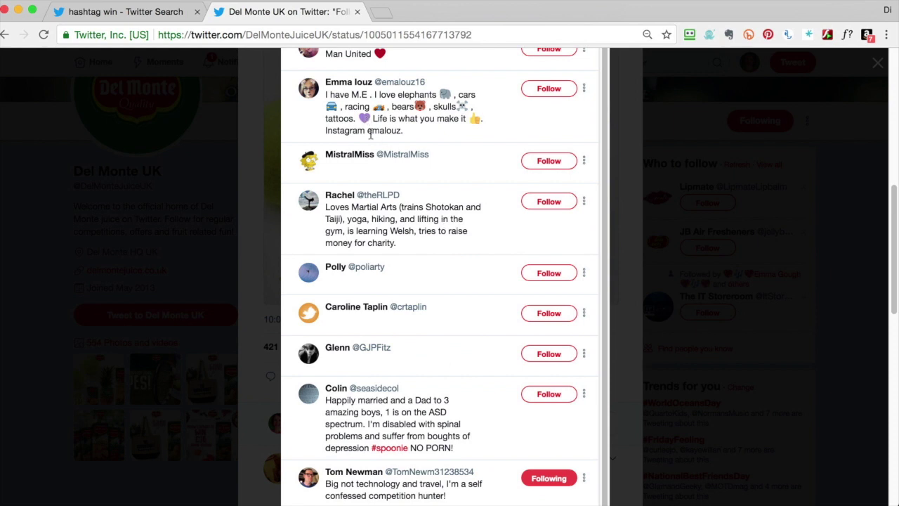
pyautogui.scroll(3, 368, 123)
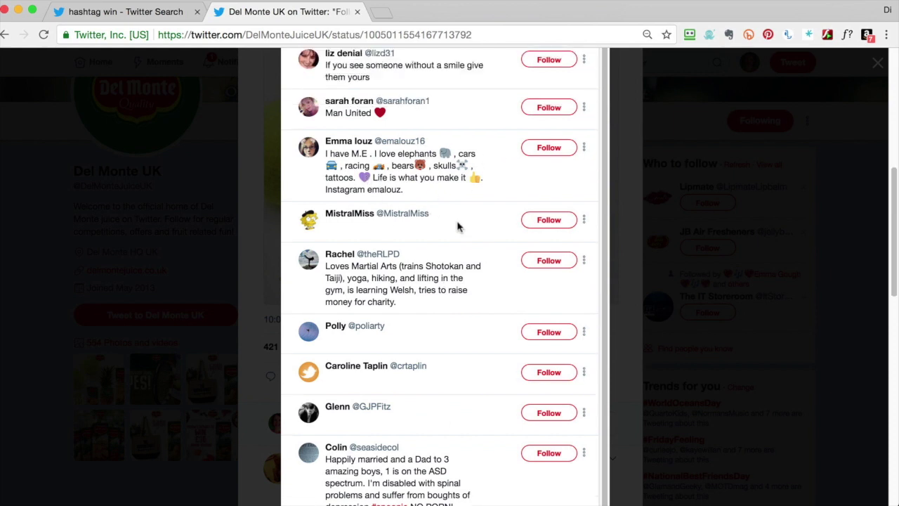
pyautogui.scroll(15, 457, 227)
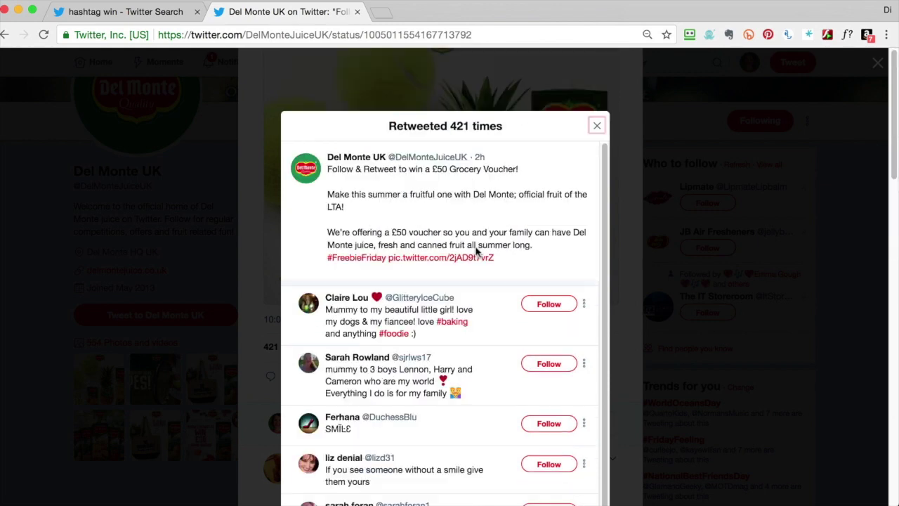
pyautogui.click(596, 128)
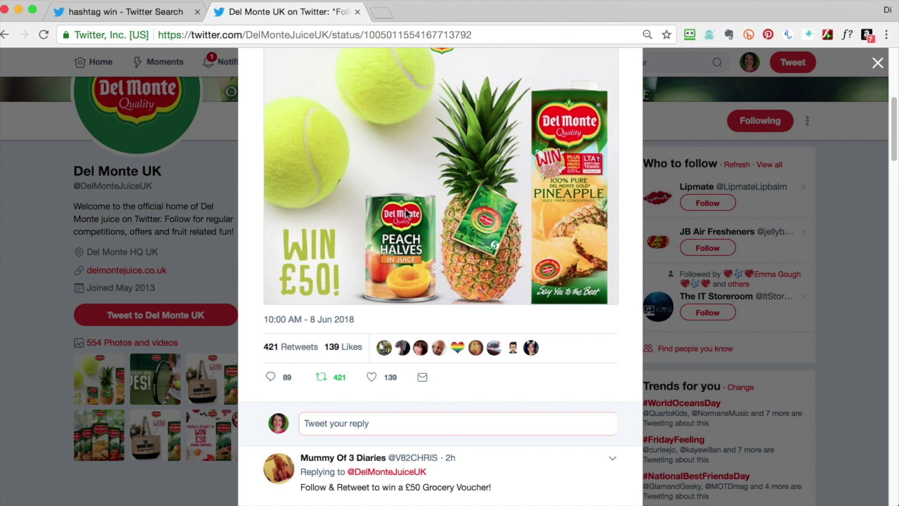
# Step: Scroll through the replies under the £50 voucher tweet, then close it back to Del Monte UK's profile
pyautogui.scroll(-3, 520, 316)
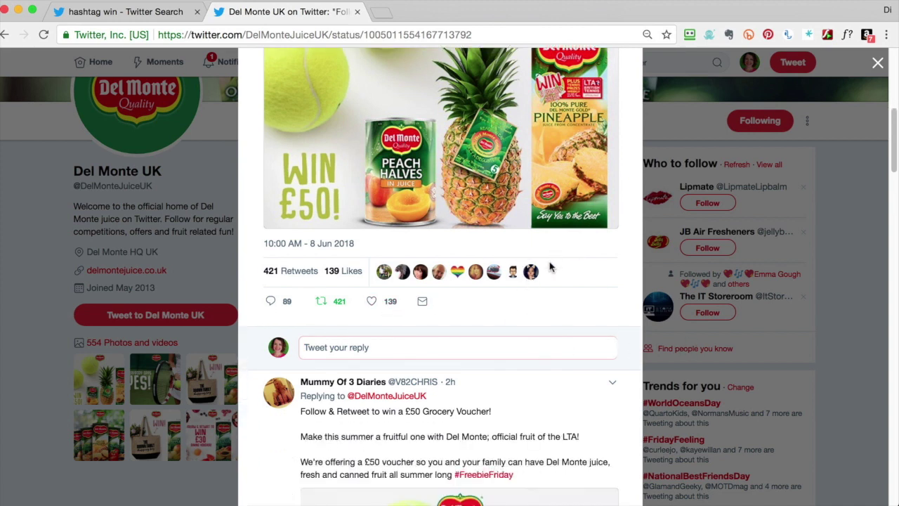
pyautogui.scroll(3, 583, 316)
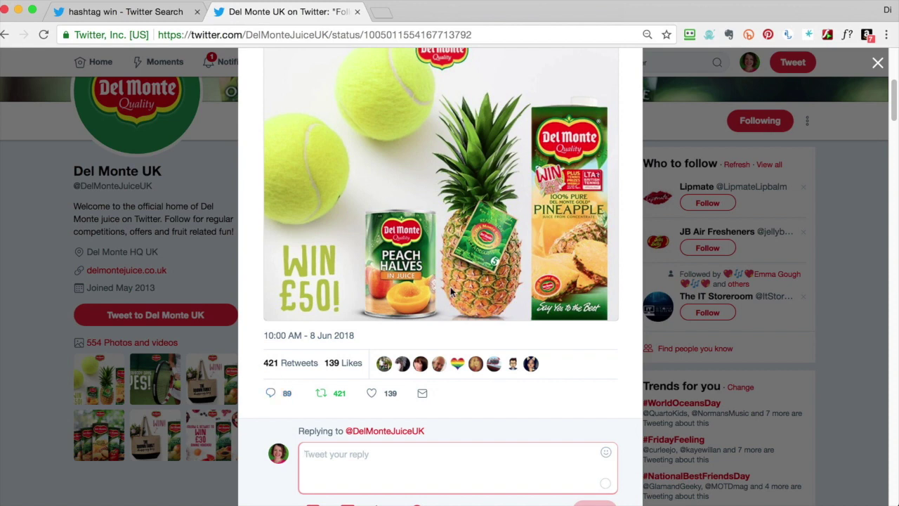
pyautogui.scroll(-5, 512, 389)
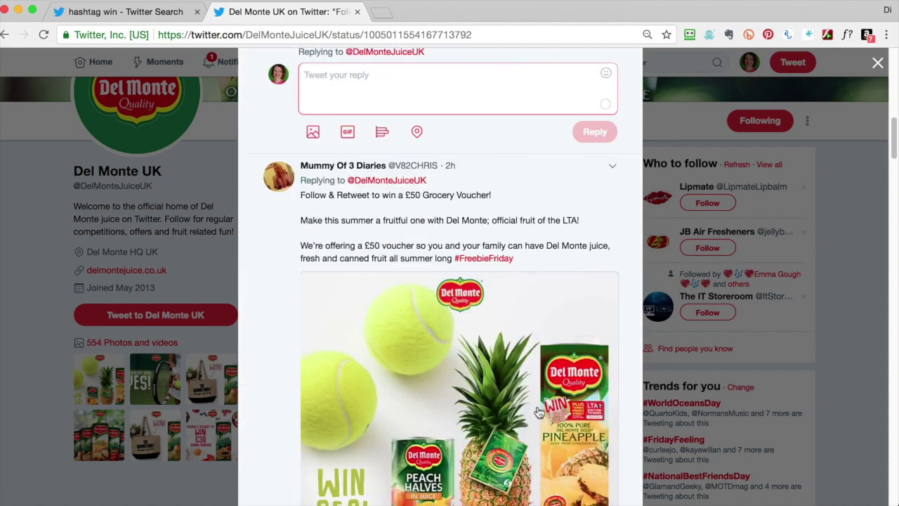
pyautogui.scroll(-8, 537, 413)
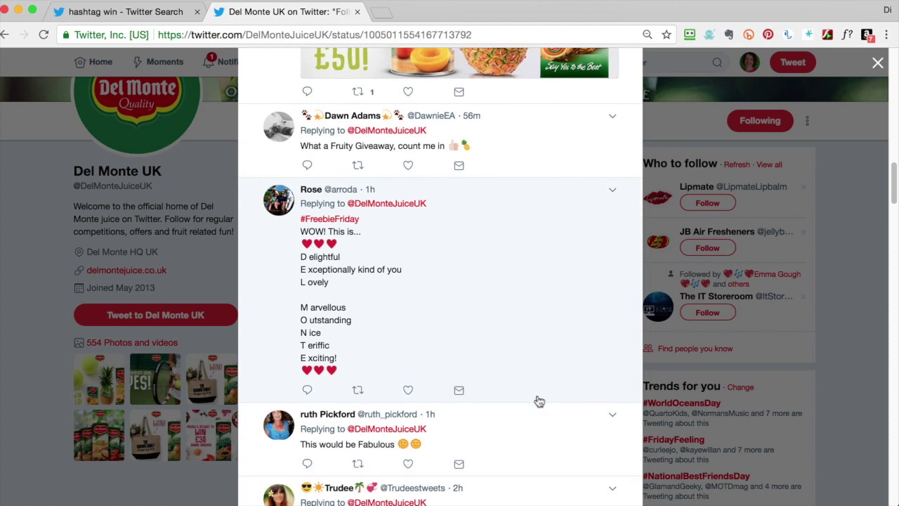
pyautogui.scroll(-10, 539, 401)
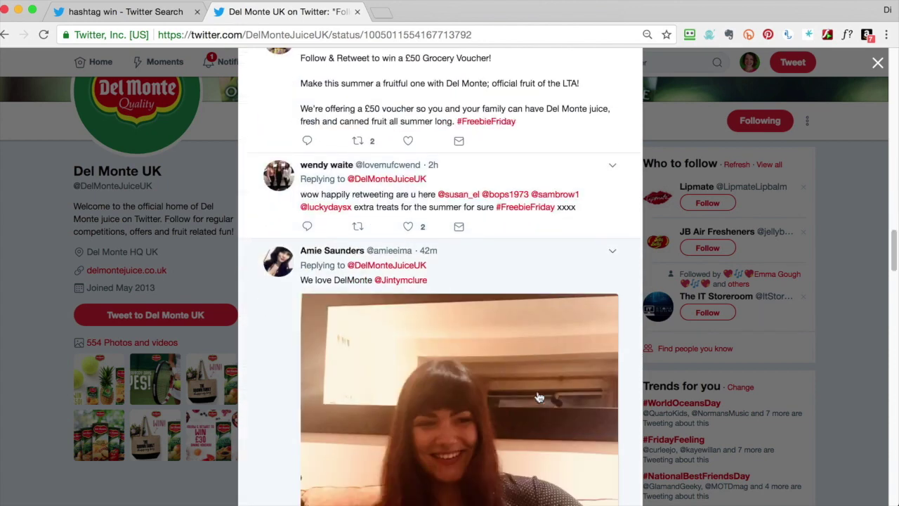
pyautogui.scroll(-4, 538, 397)
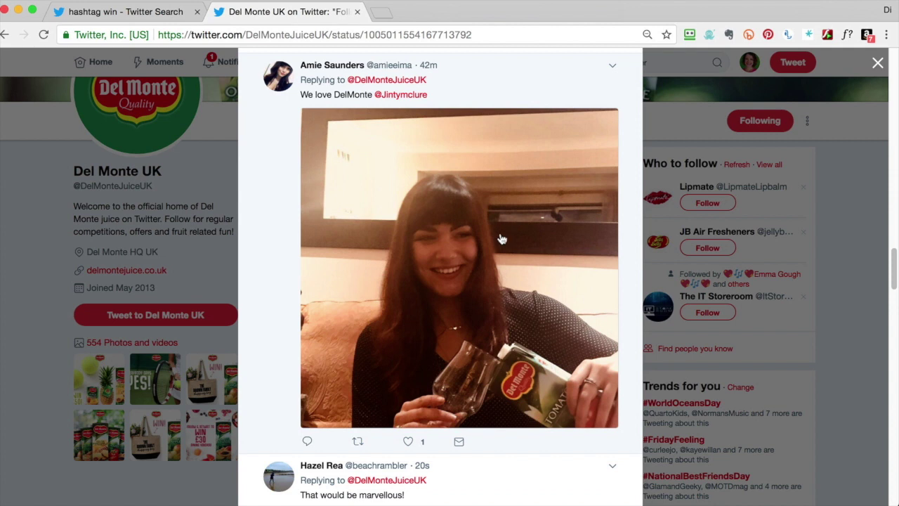
pyautogui.scroll(-4, 501, 239)
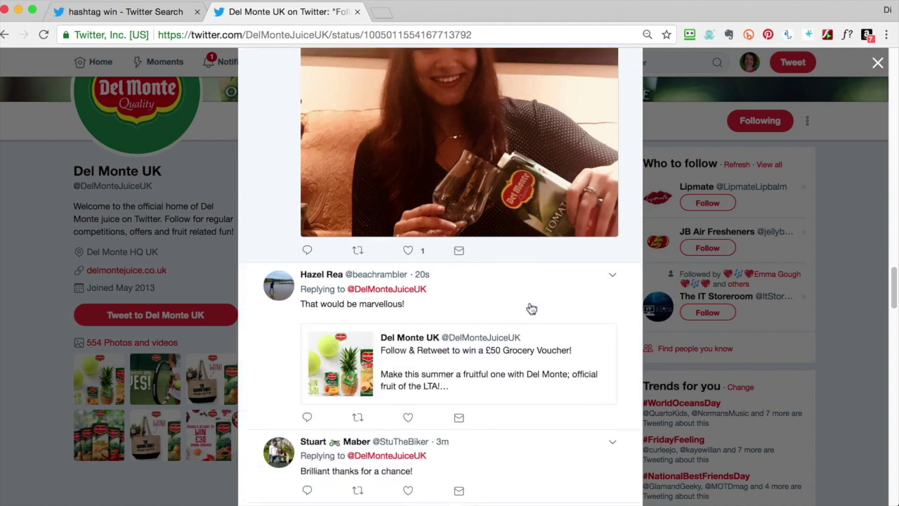
pyautogui.scroll(-3, 532, 309)
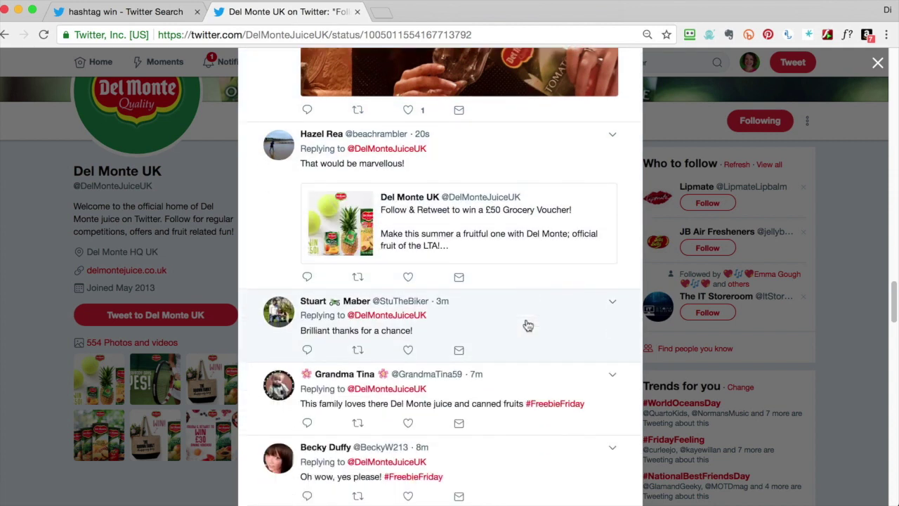
pyautogui.scroll(-5, 537, 344)
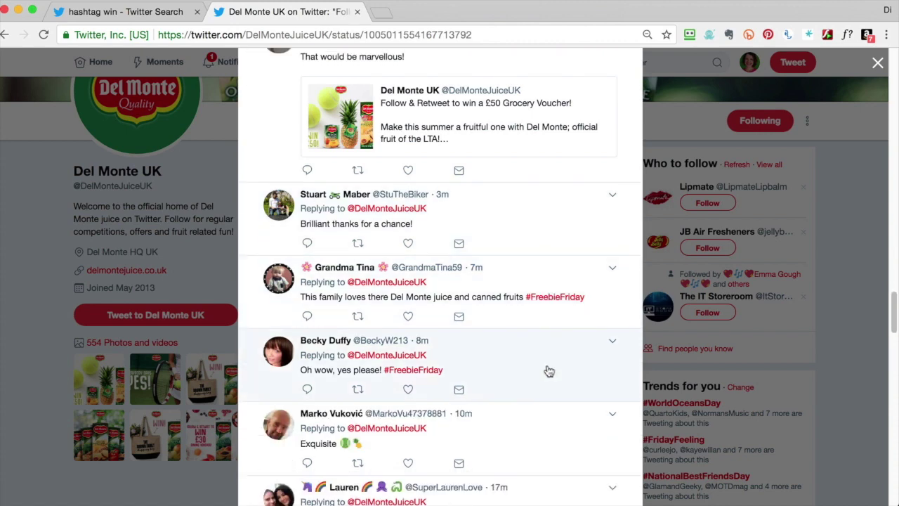
pyautogui.scroll(-6, 550, 372)
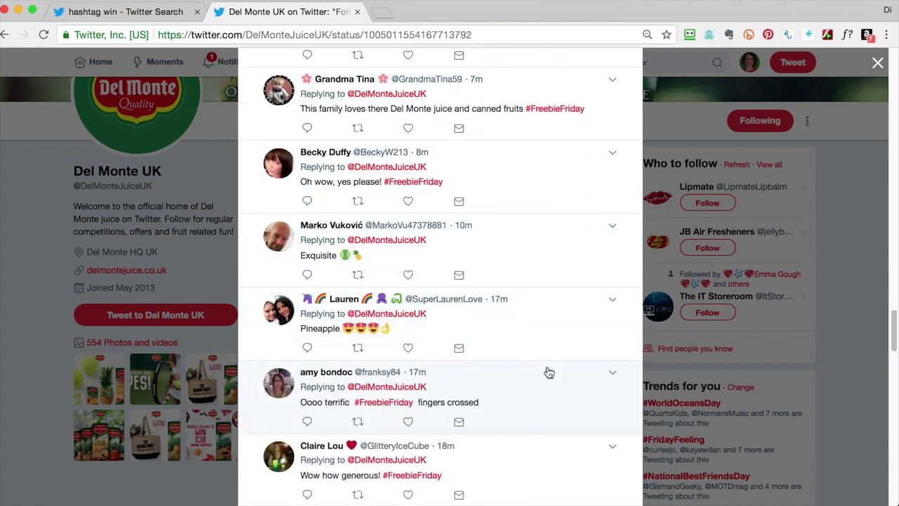
pyautogui.scroll(-4, 549, 372)
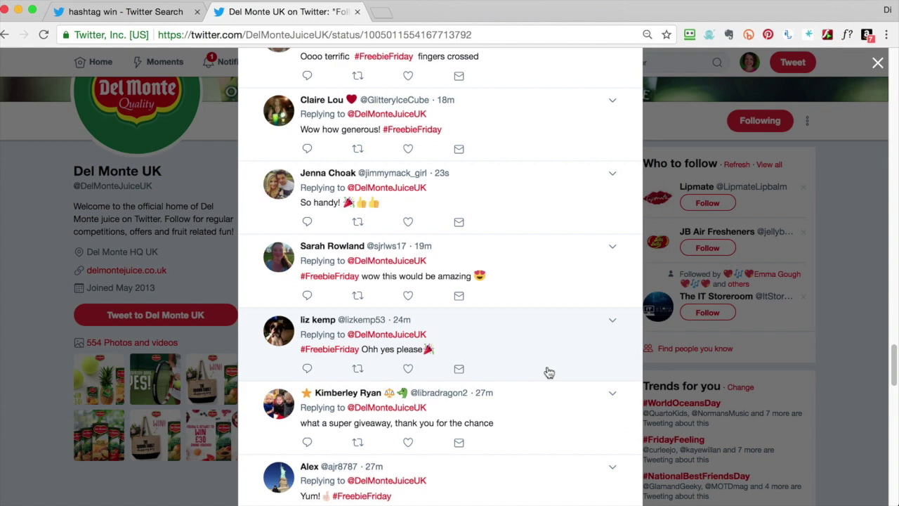
pyautogui.scroll(-3, 550, 373)
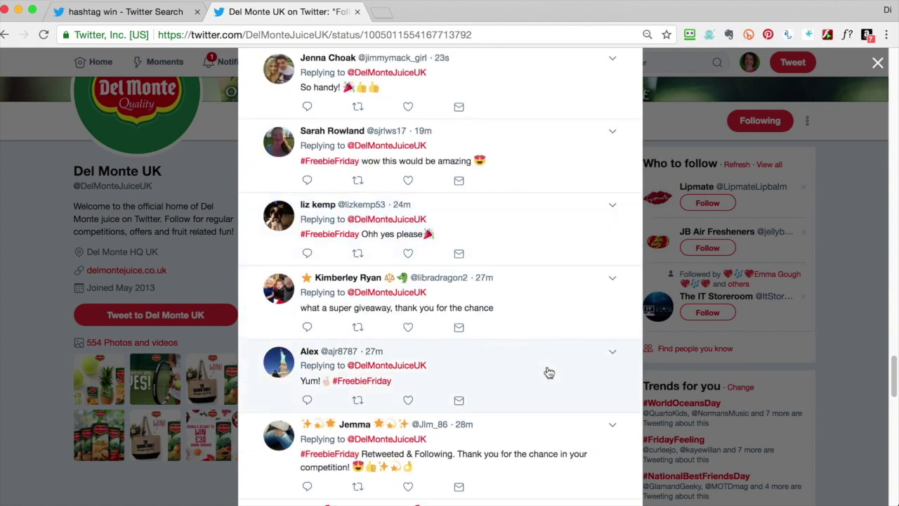
pyautogui.scroll(-3, 549, 373)
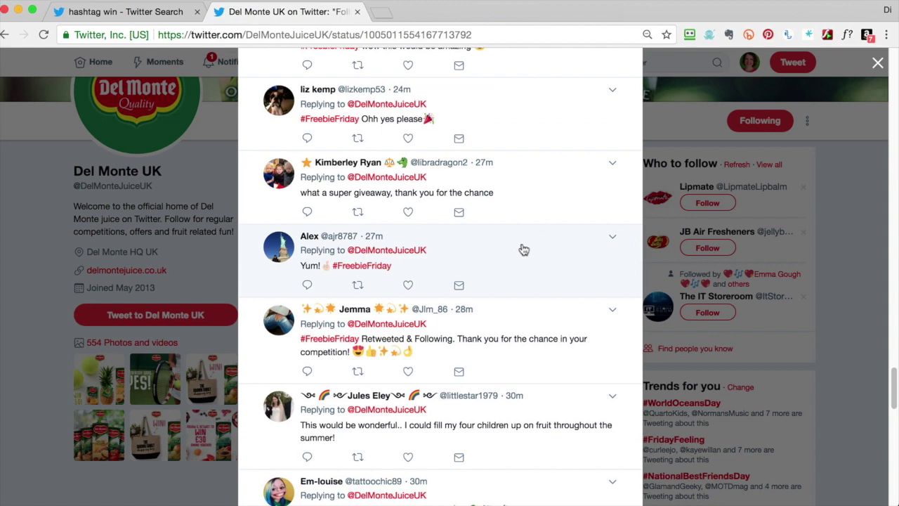
pyautogui.scroll(-10, 523, 249)
pyautogui.scroll(-6, 552, 323)
pyautogui.scroll(-15, 552, 322)
pyautogui.scroll(20, 649, 123)
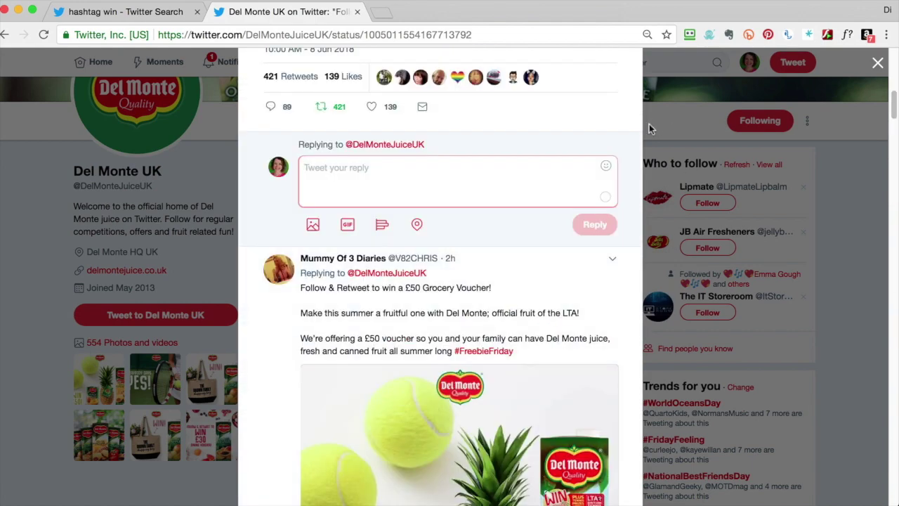
pyautogui.scroll(10, 649, 124)
pyautogui.click(662, 113)
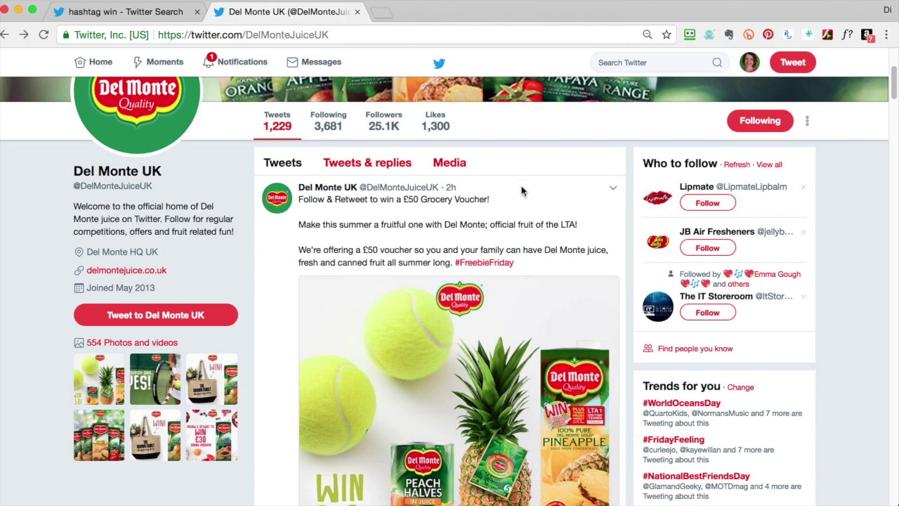
# Step: Reopen the pinned Del Monte £50 voucher tweet from the profile and scroll far down its replies
pyautogui.moveTo(684, 232)
pyautogui.scroll(-2, 570, 238)
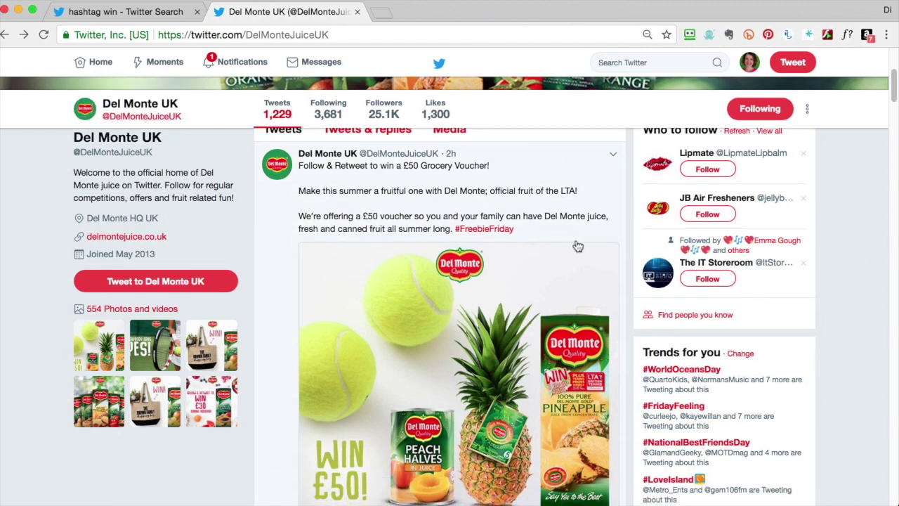
pyautogui.scroll(-5, 577, 246)
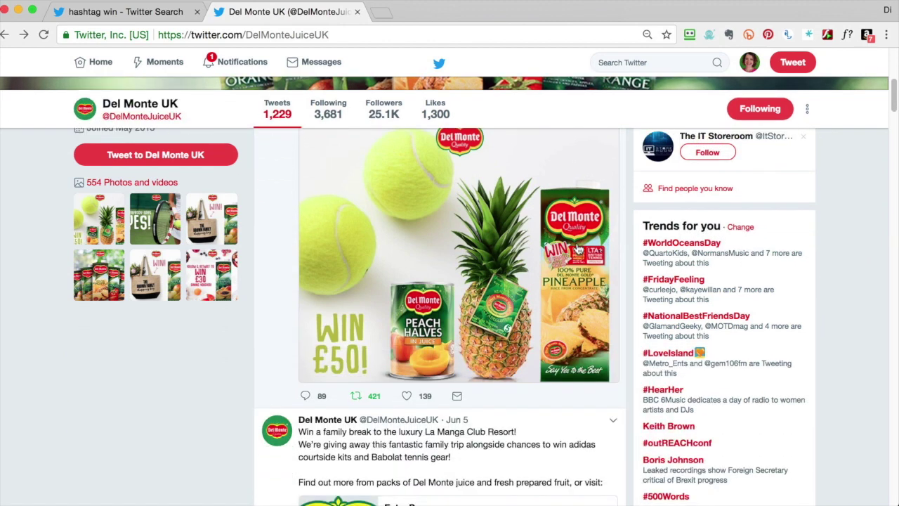
pyautogui.scroll(3, 578, 249)
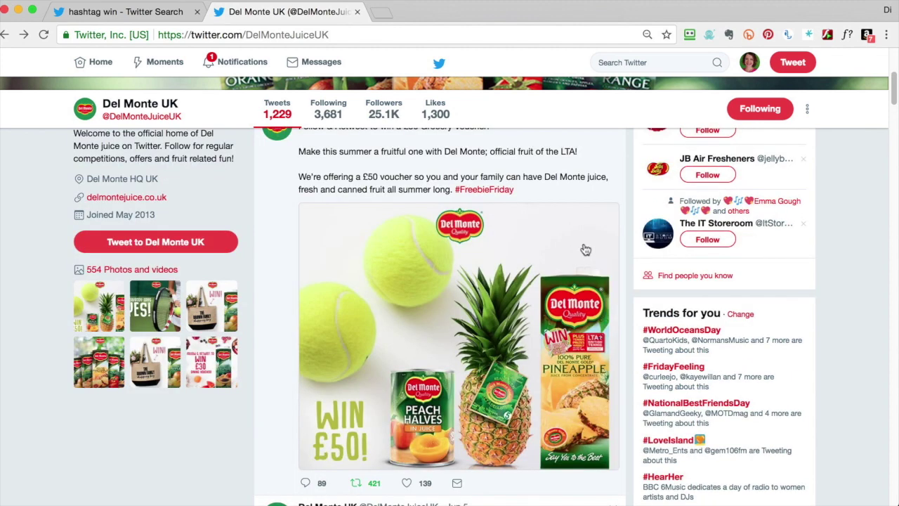
pyautogui.click(619, 398)
pyautogui.scroll(-6, 618, 398)
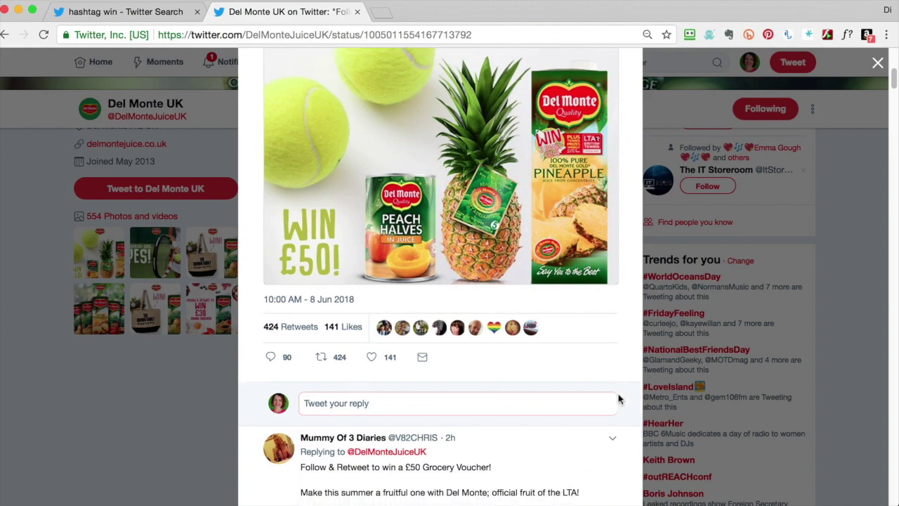
pyautogui.scroll(-15, 618, 399)
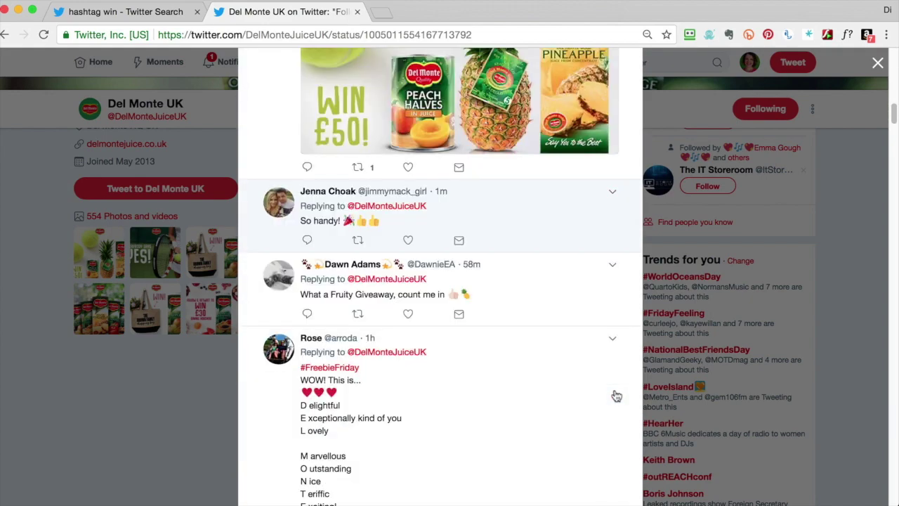
pyautogui.scroll(-15, 616, 397)
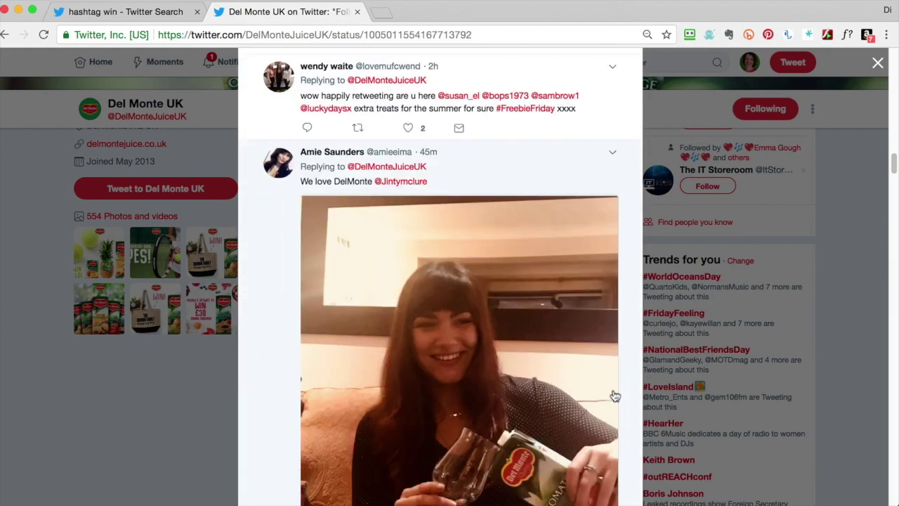
pyautogui.scroll(-15, 616, 397)
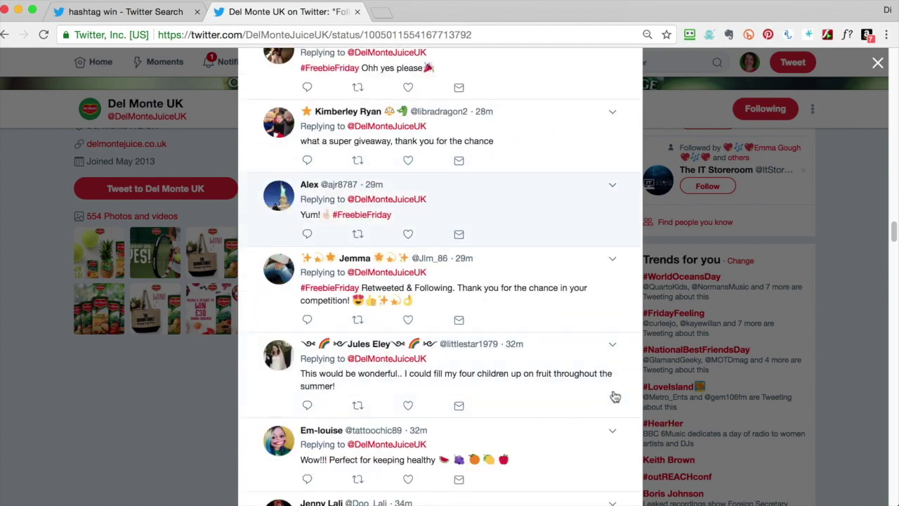
pyautogui.scroll(-15, 615, 396)
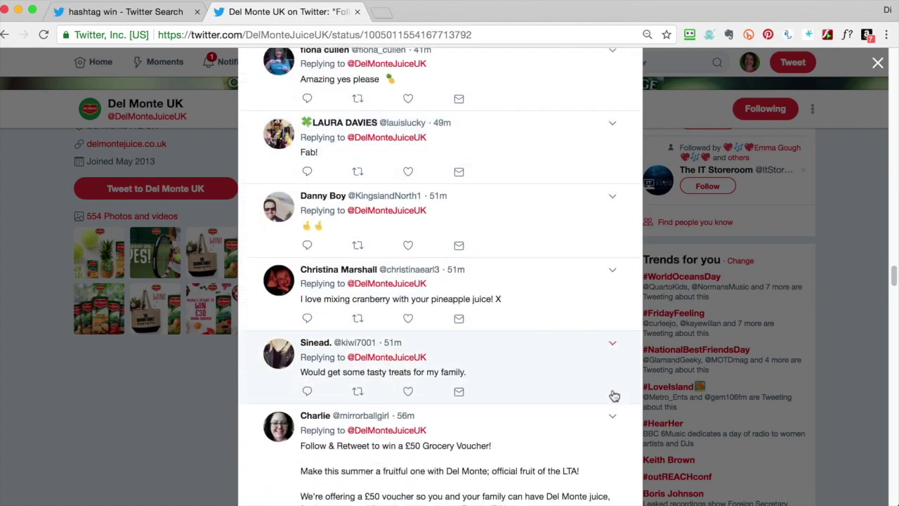
pyautogui.scroll(-15, 614, 396)
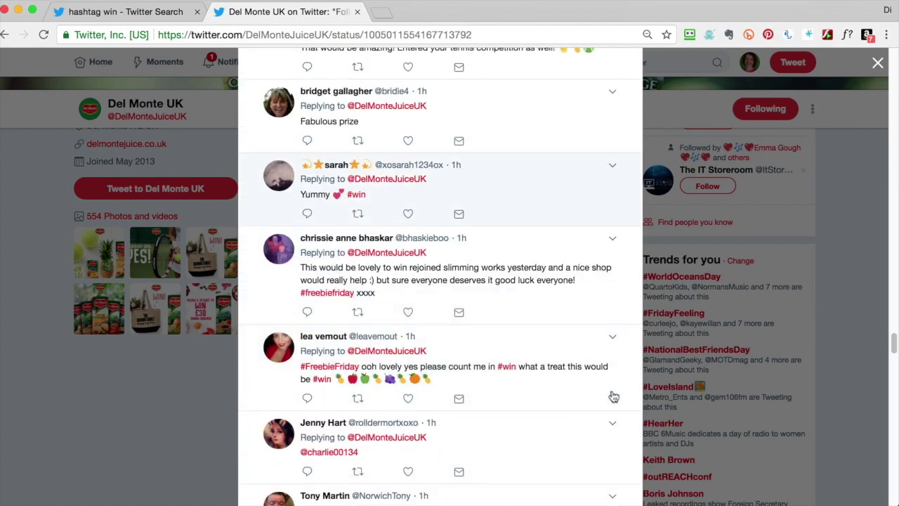
pyautogui.scroll(-10, 613, 397)
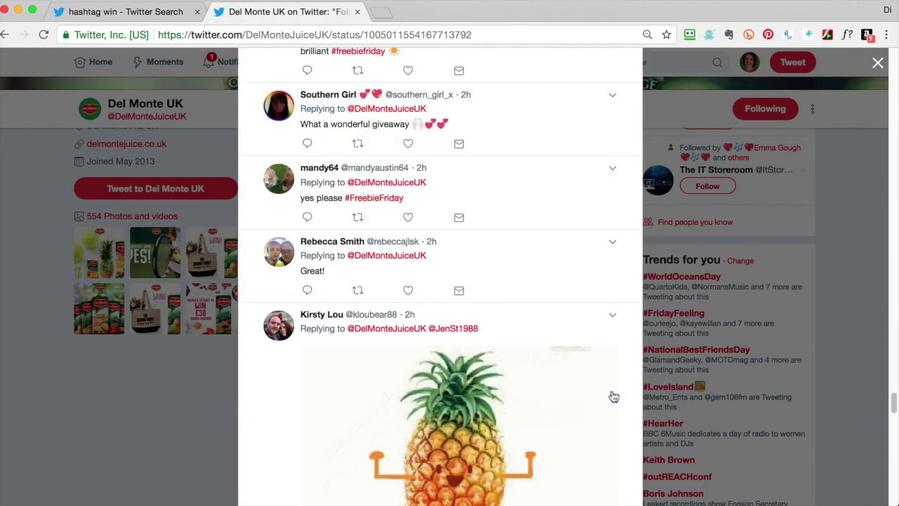
pyautogui.scroll(-5, 613, 397)
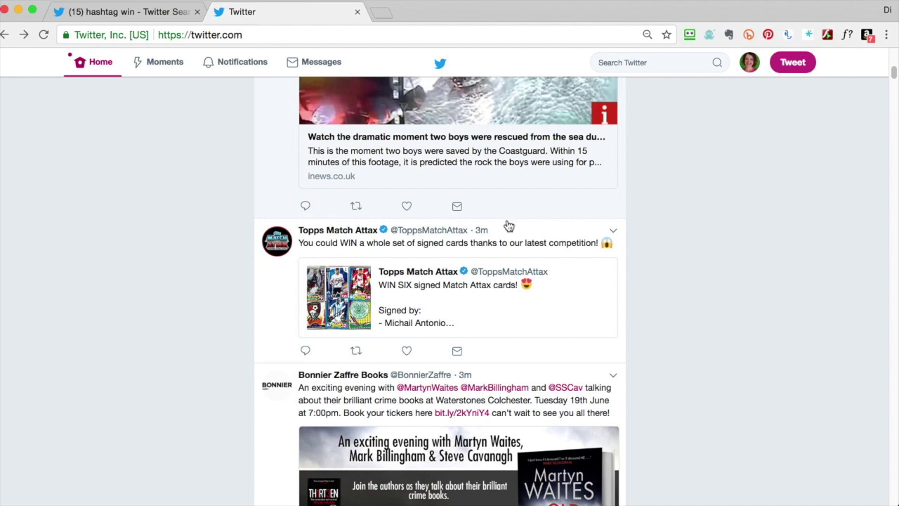
# Step: Open the quoted Topps Match Attax six-signed-cards tweet and read its entry rules and closing date
pyautogui.click(569, 292)
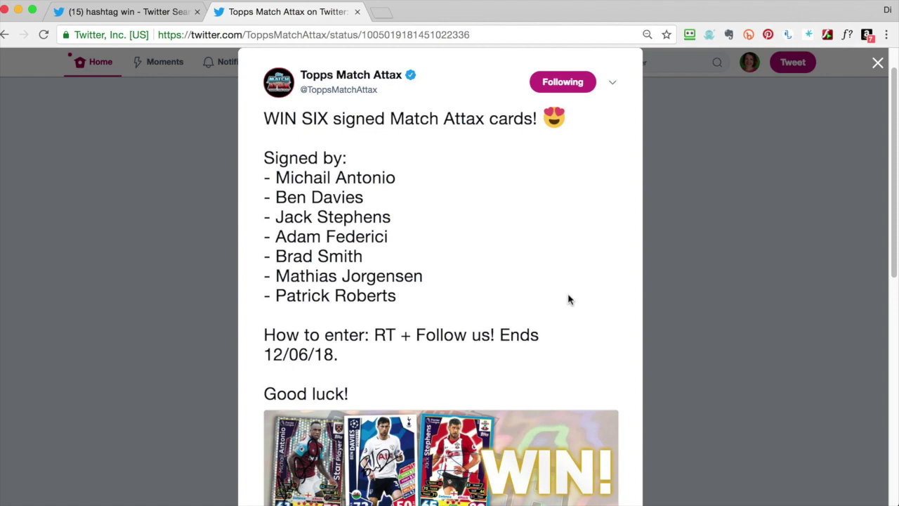
pyautogui.scroll(-8, 557, 285)
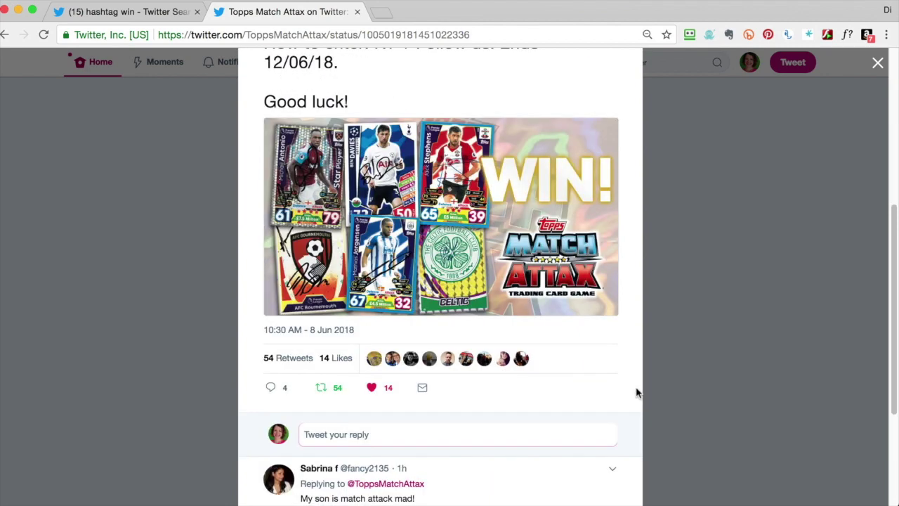
pyautogui.scroll(6, 637, 388)
pyautogui.scroll(-4, 633, 388)
pyautogui.scroll(-1, 629, 392)
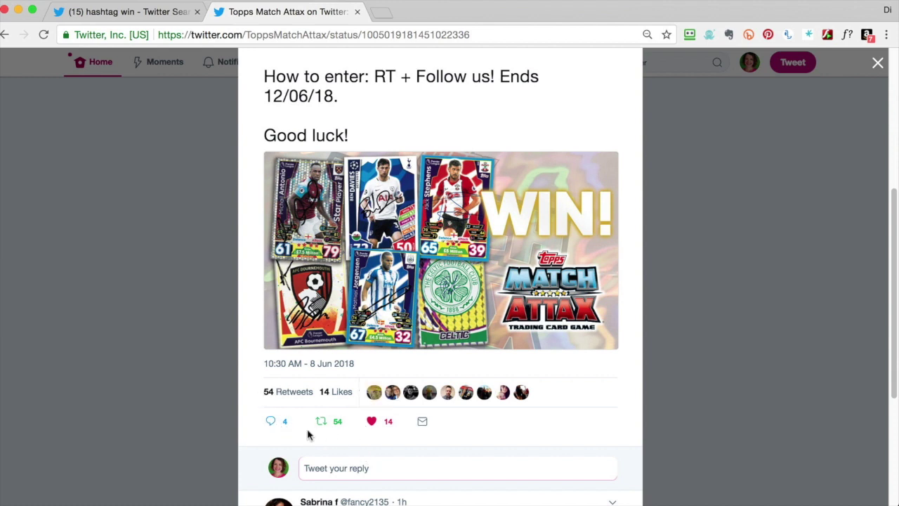
# Step: Reply to the Topps tweet with topps.jpg attached and the text 'I know a little boy who would love these!'
pyautogui.click(336, 468)
pyautogui.scroll(-3, 562, 420)
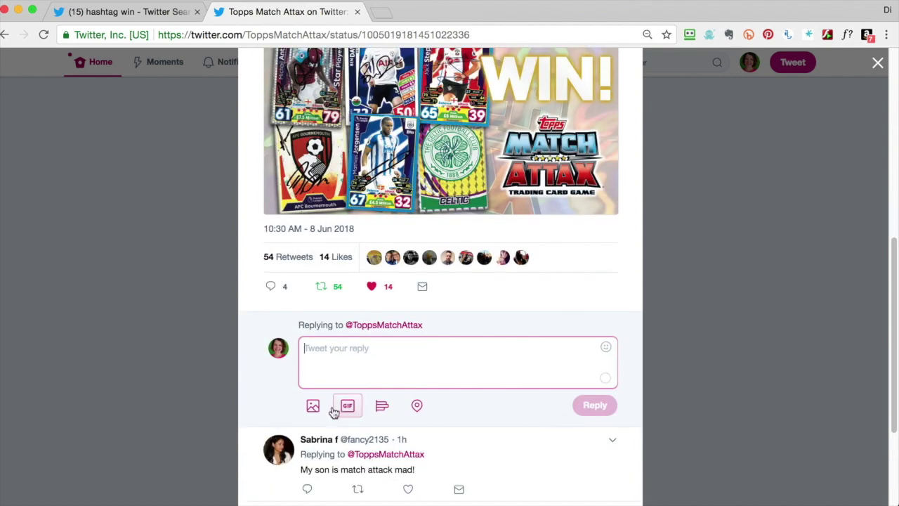
pyautogui.click(314, 405)
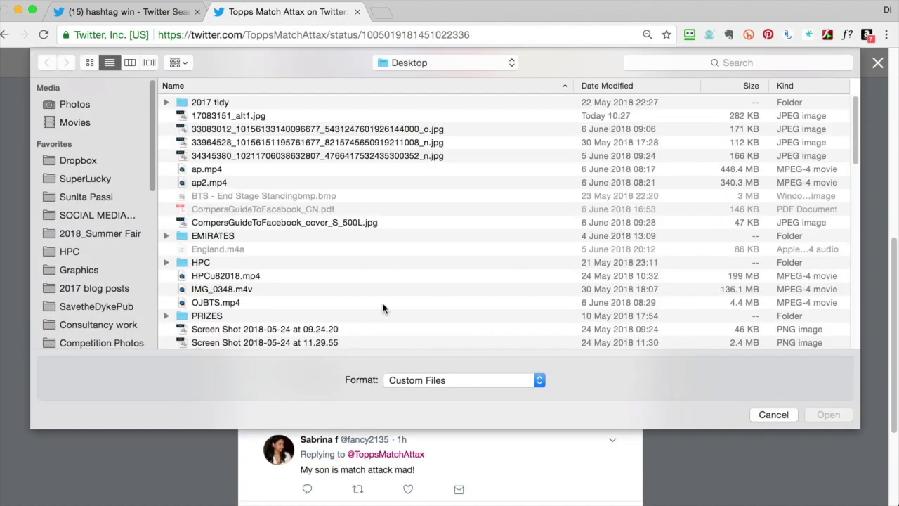
pyautogui.click(616, 85)
pyautogui.click(217, 103)
pyautogui.doubleClick(217, 103)
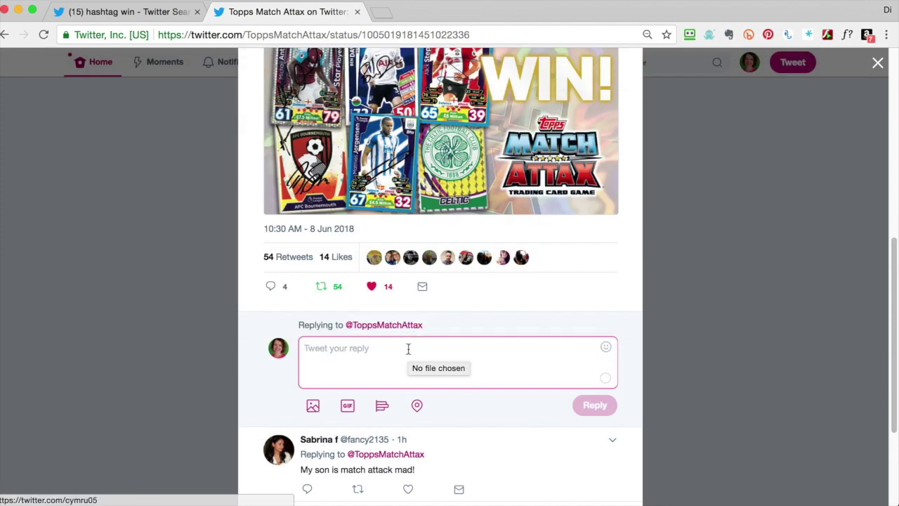
pyautogui.click(346, 354)
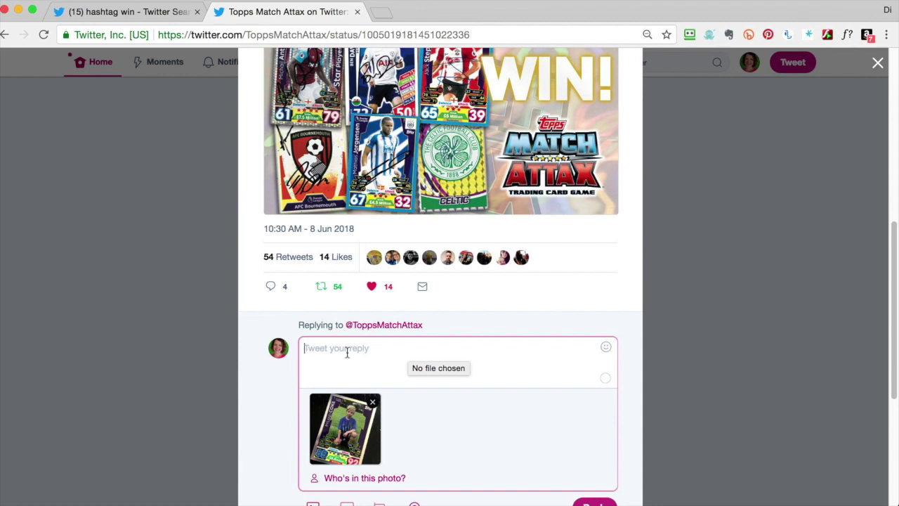
pyautogui.write('I know a little boy who would love these!')
pyautogui.scroll(-1, 595, 469)
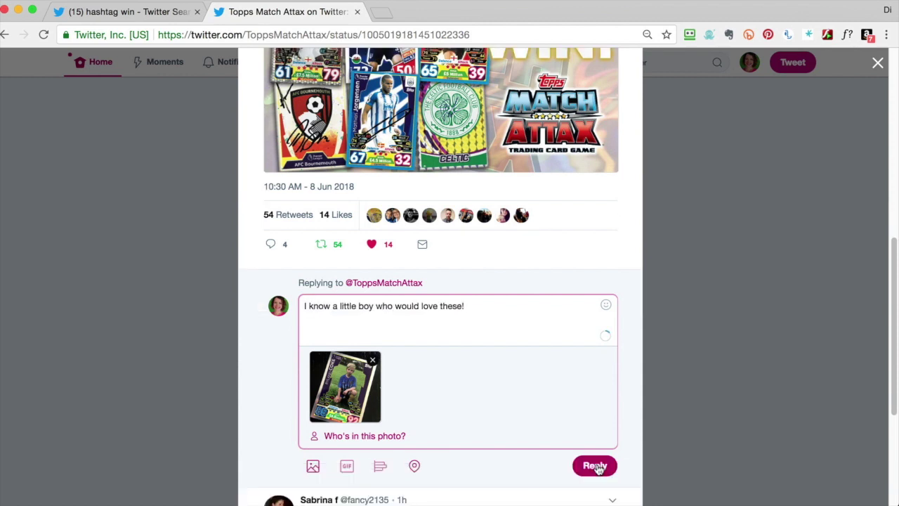
pyautogui.click(597, 467)
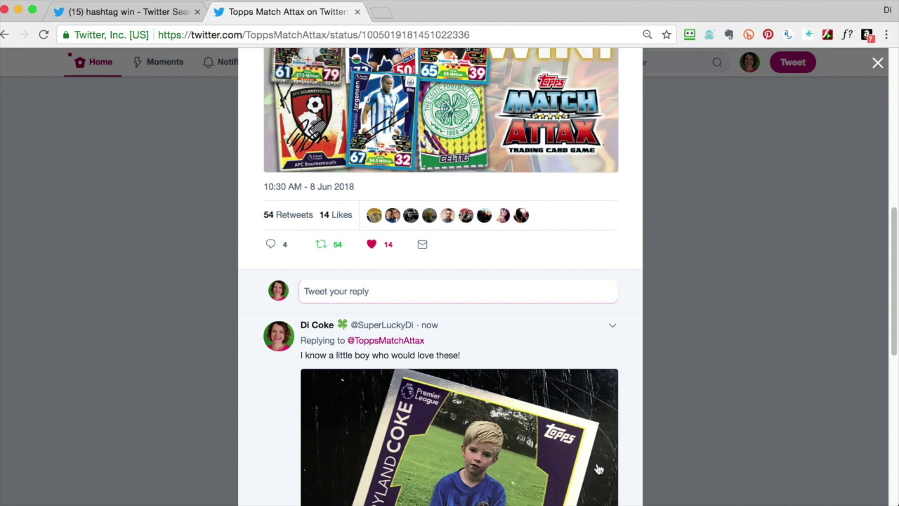
# Step: Close the Topps tweet and scroll down your own profile's Tweets below the pinned Twitter-guide tweet
pyautogui.click(676, 196)
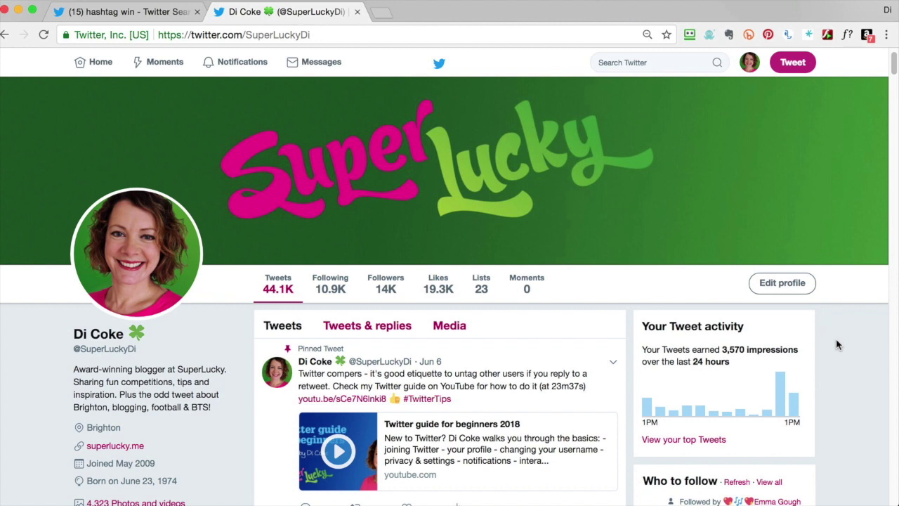
pyautogui.scroll(-1, 846, 346)
pyautogui.scroll(-1, 845, 346)
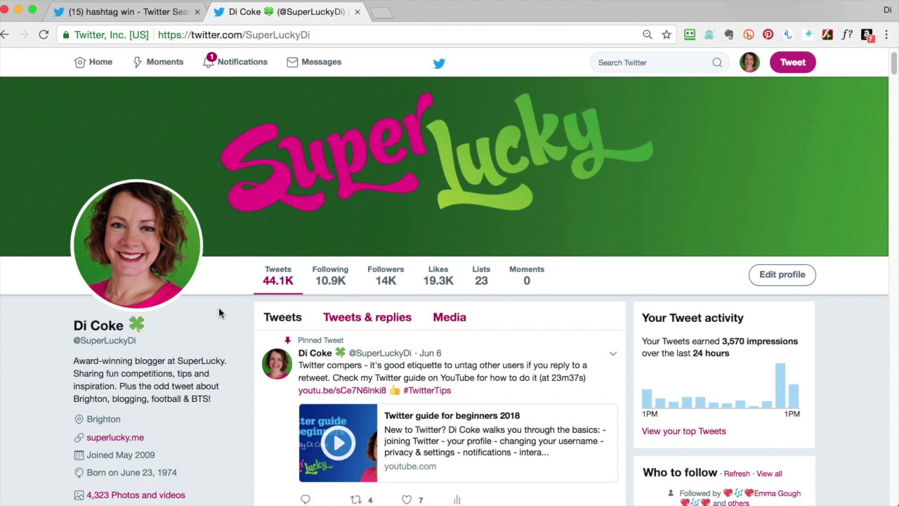
pyautogui.scroll(-1, 235, 352)
pyautogui.scroll(-1, 232, 362)
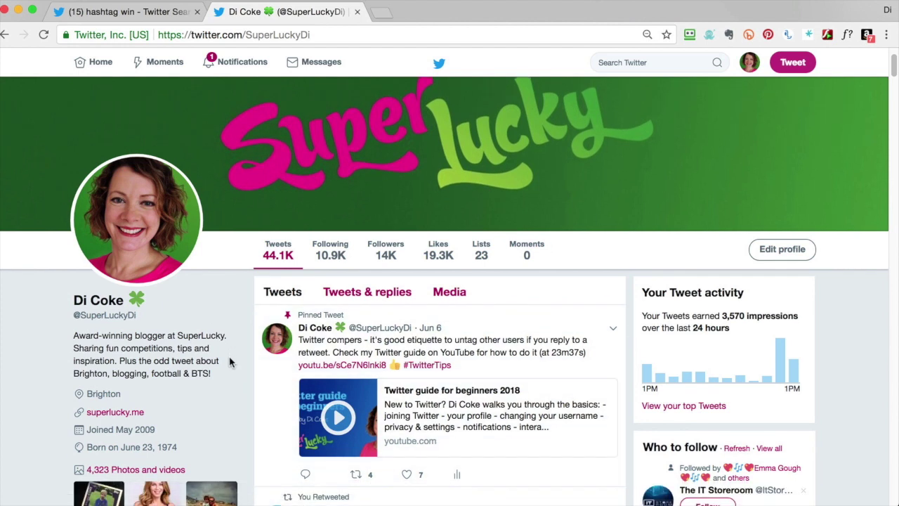
pyautogui.moveTo(141, 318); pyautogui.dragTo(71, 320)
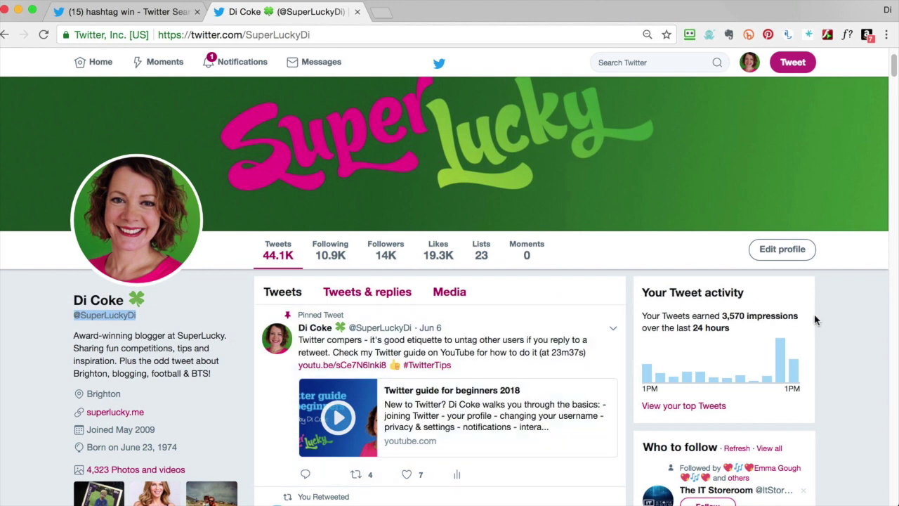
pyautogui.scroll(-4, 836, 330)
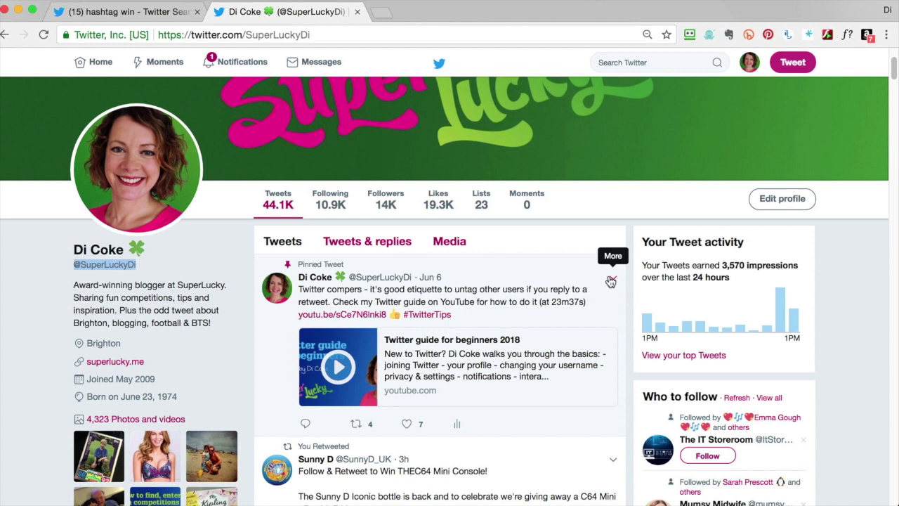
pyautogui.scroll(1, 868, 308)
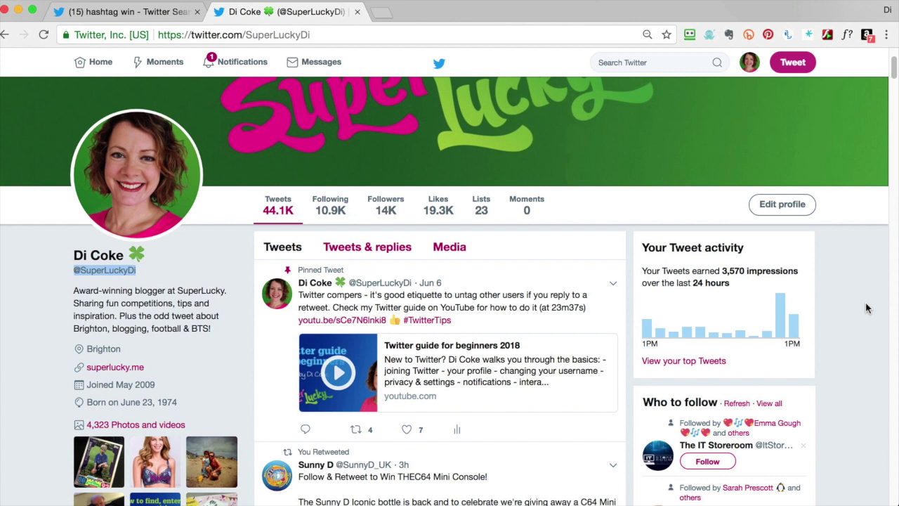
pyautogui.scroll(-1, 868, 307)
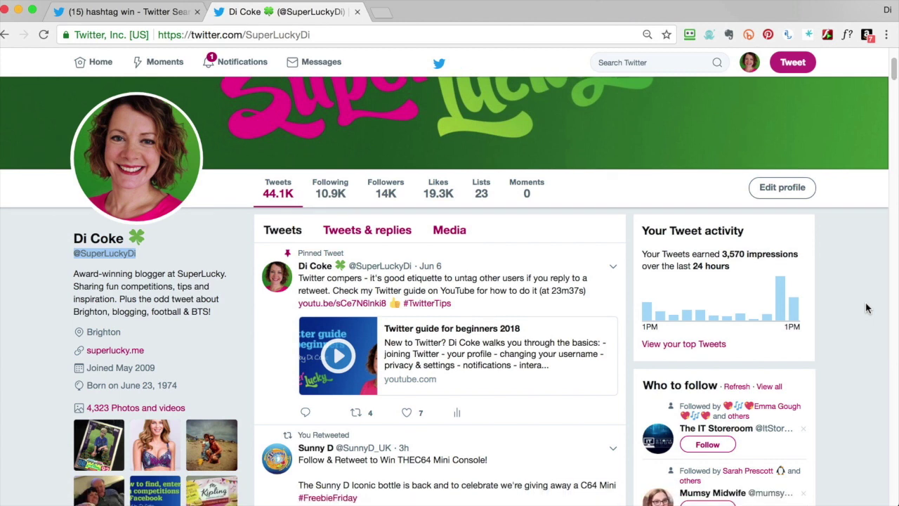
pyautogui.scroll(-3, 856, 325)
pyautogui.scroll(5, 856, 323)
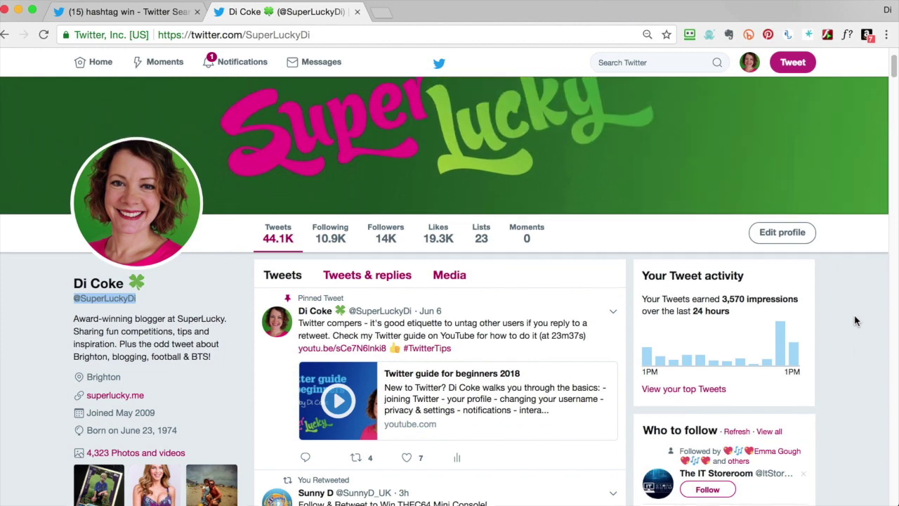
pyautogui.scroll(-3, 856, 321)
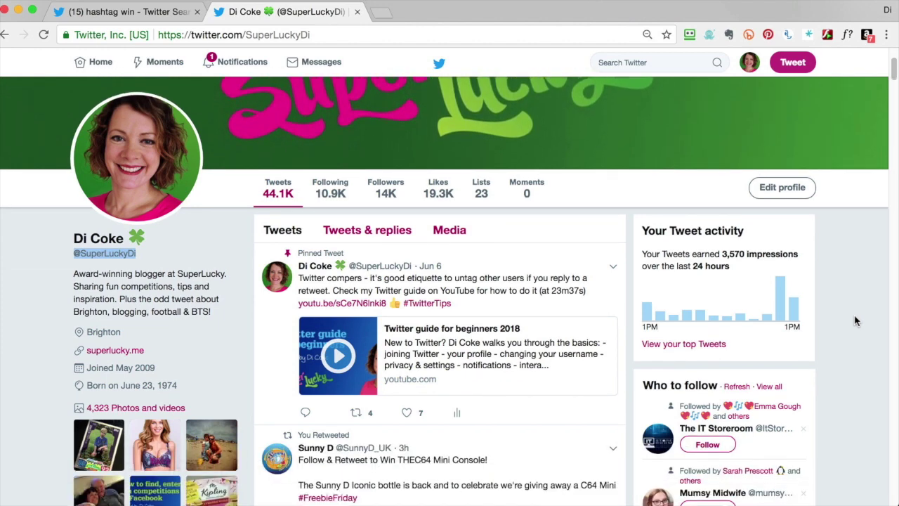
pyautogui.scroll(-2, 855, 321)
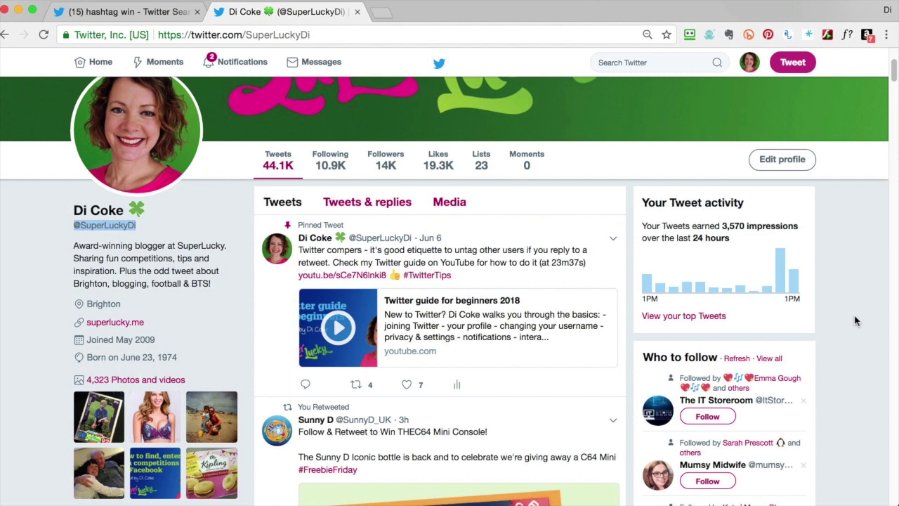
pyautogui.scroll(-1, 853, 351)
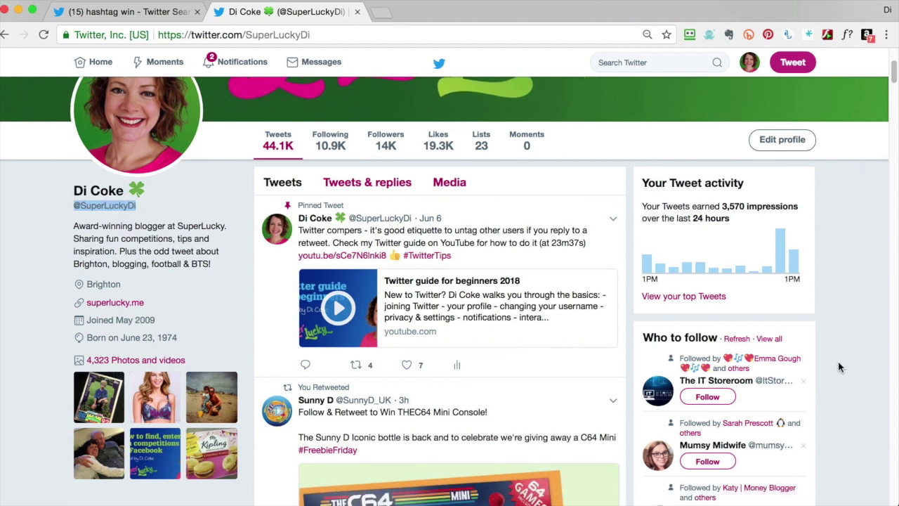
pyautogui.scroll(-3, 838, 361)
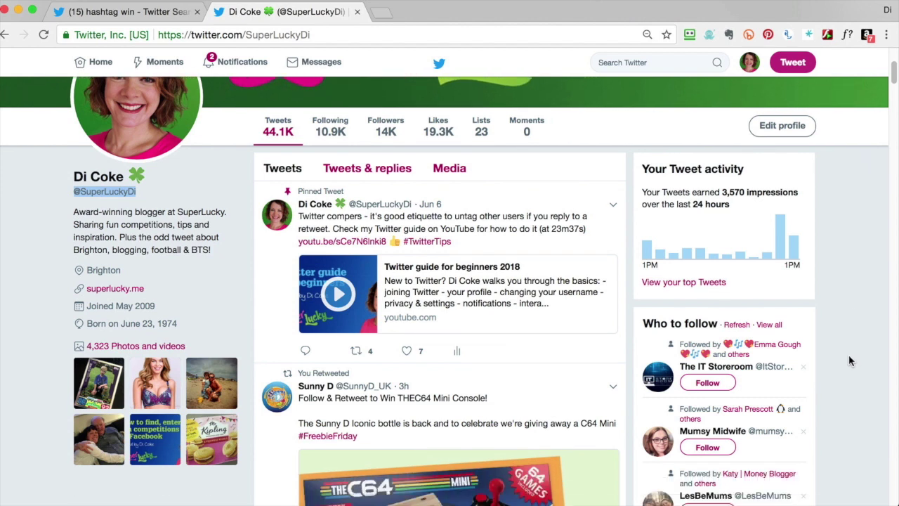
pyautogui.scroll(-4, 846, 360)
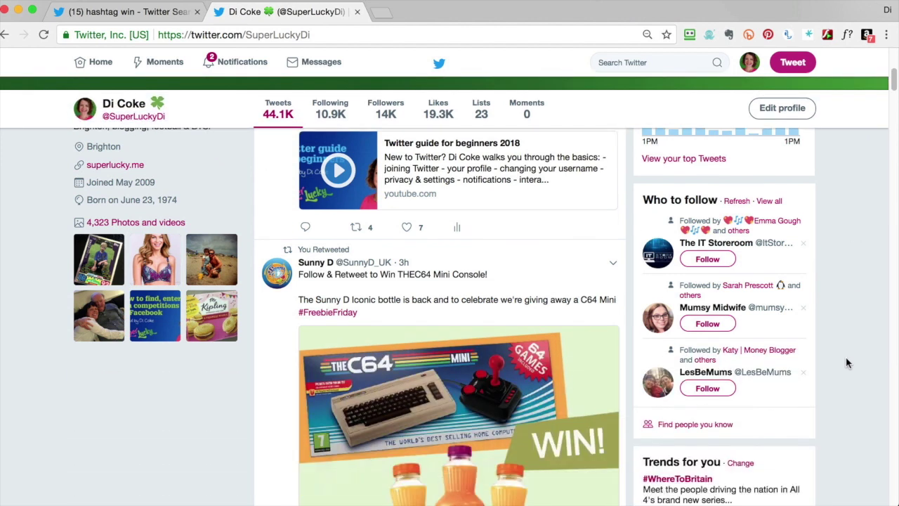
pyautogui.scroll(-4, 847, 358)
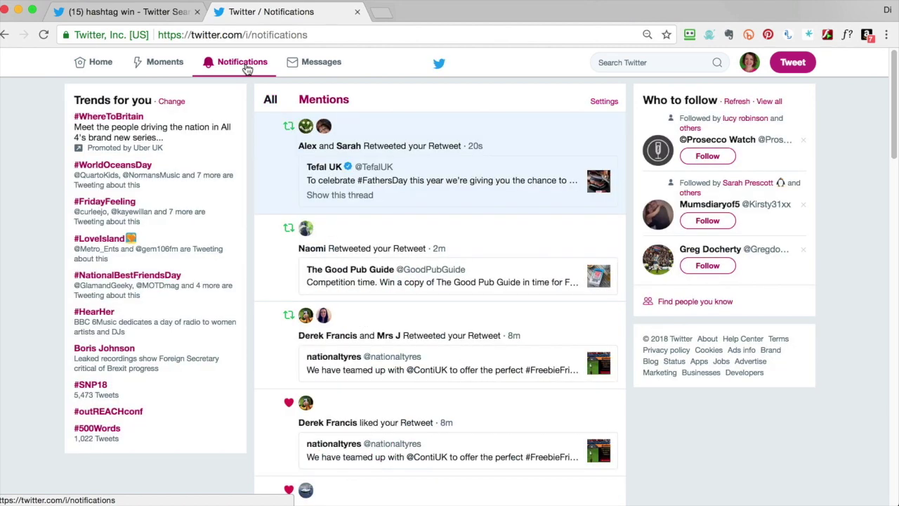
# Step: Check the Mentions in notifications, then glance at direct messages and close them
pyautogui.click(323, 106)
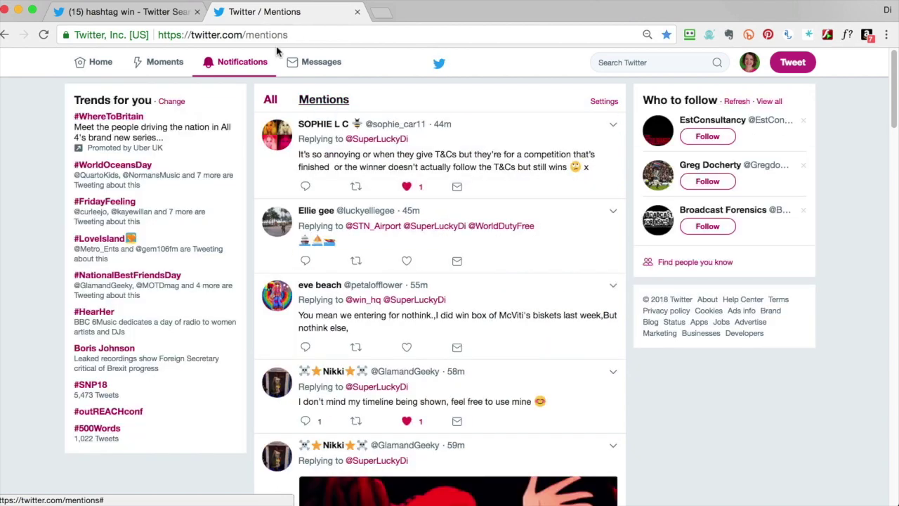
pyautogui.click(328, 68)
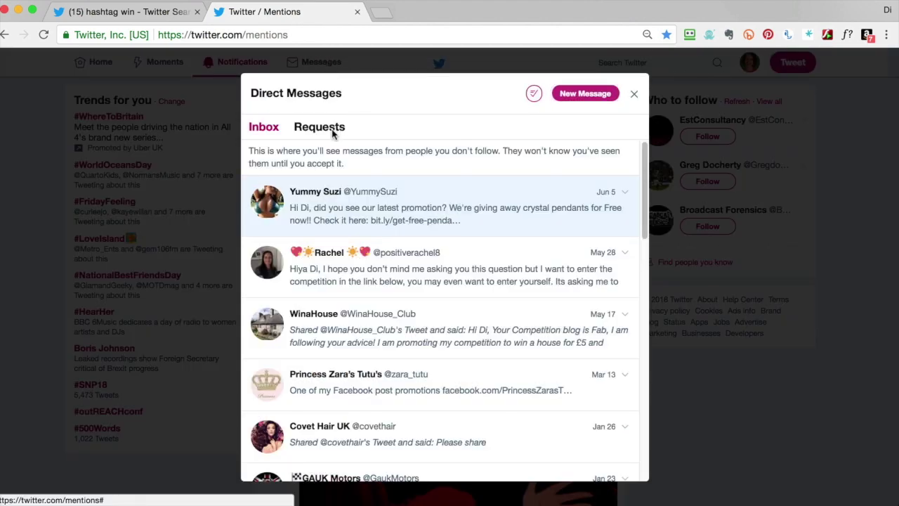
pyautogui.click(633, 94)
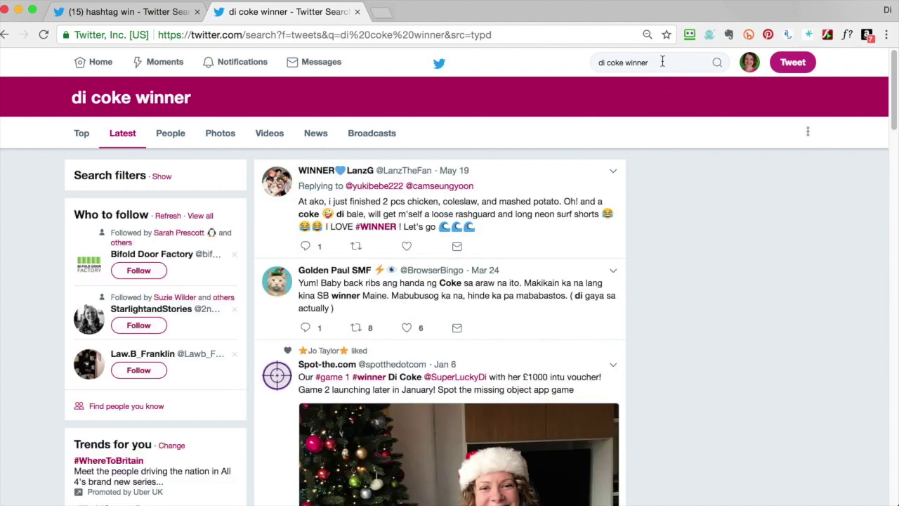
# Step: Search Twitter for the latest tweets with the account's own handle plus 'winner'
pyautogui.click(620, 63)
pyautogui.moveTo(627, 62); pyautogui.dragTo(597, 63)
pyautogui.write('superluckydi')
pyautogui.press('Return')
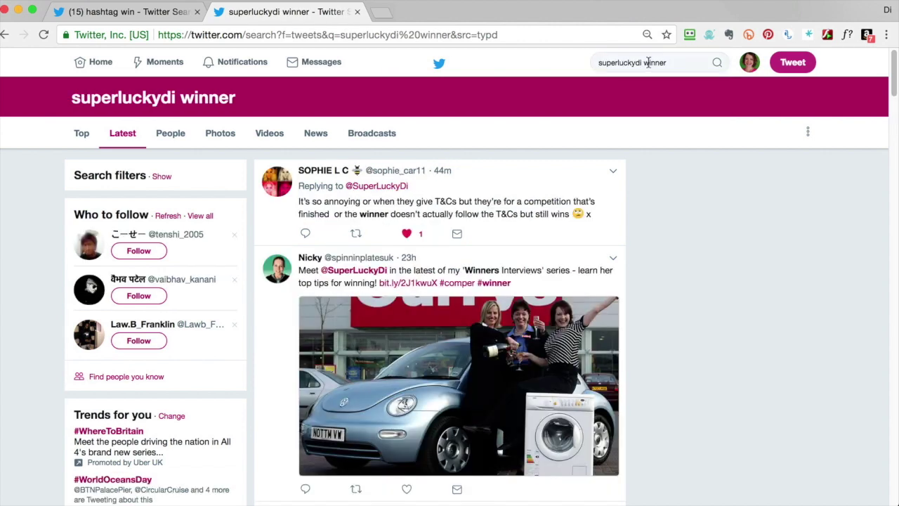
pyautogui.scroll(-1, 653, 333)
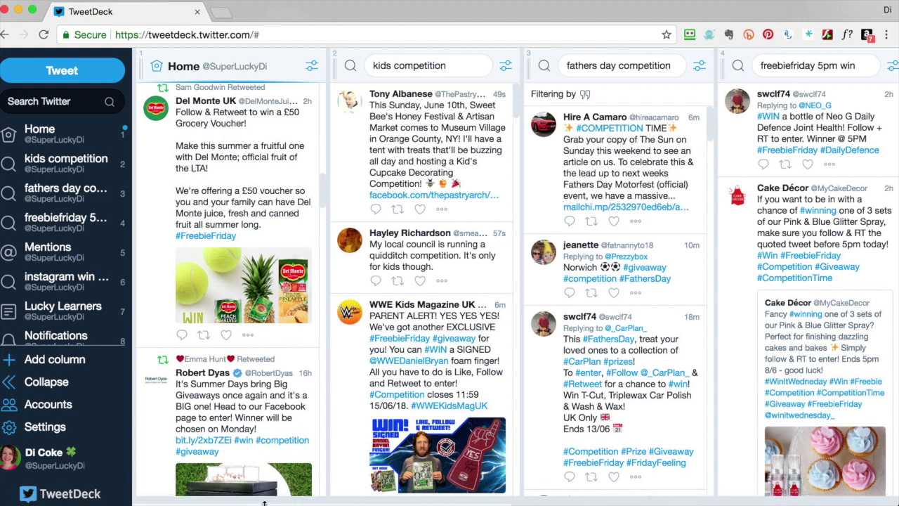
# Step: Scroll across the TweetDeck dashboard's columns and bring up the new column type chooser
pyautogui.moveTo(265, 501); pyautogui.dragTo(306, 504)
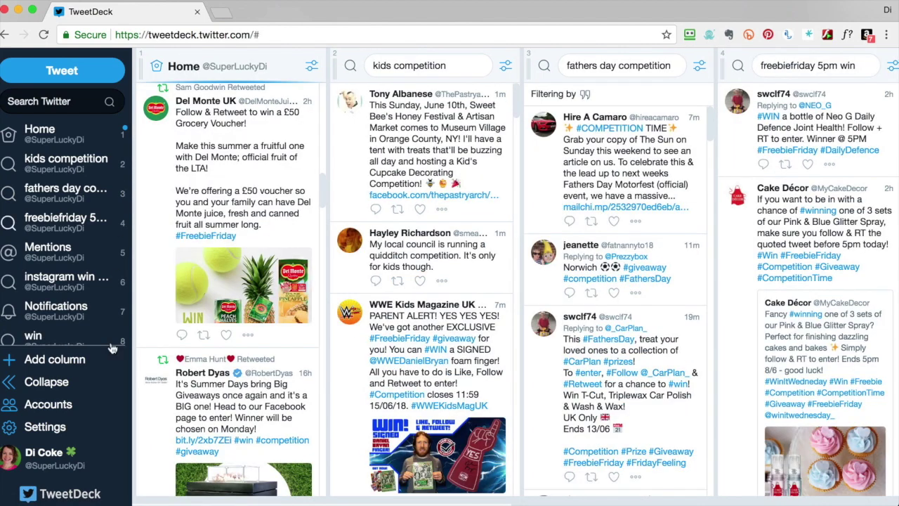
pyautogui.click(56, 359)
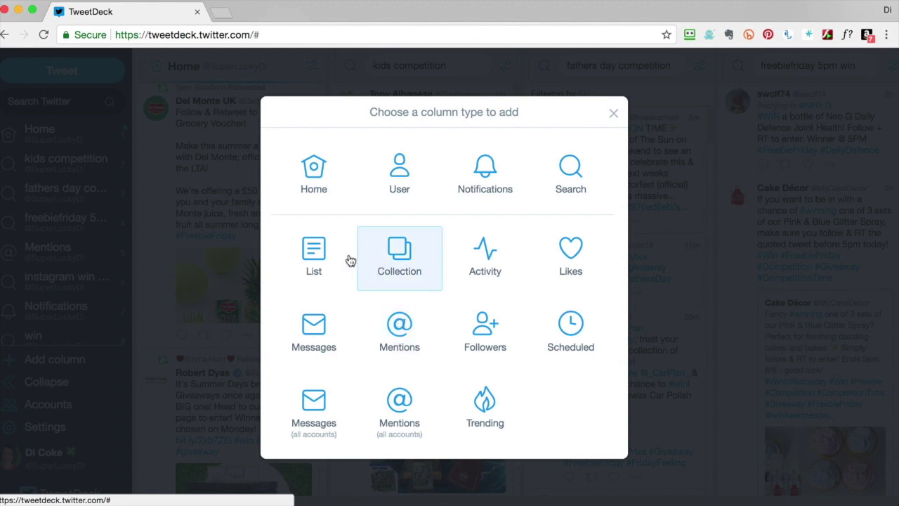
# Step: Add the Lucky Learners list as a new dashboard column
pyautogui.click(321, 254)
pyautogui.scroll(-10, 323, 254)
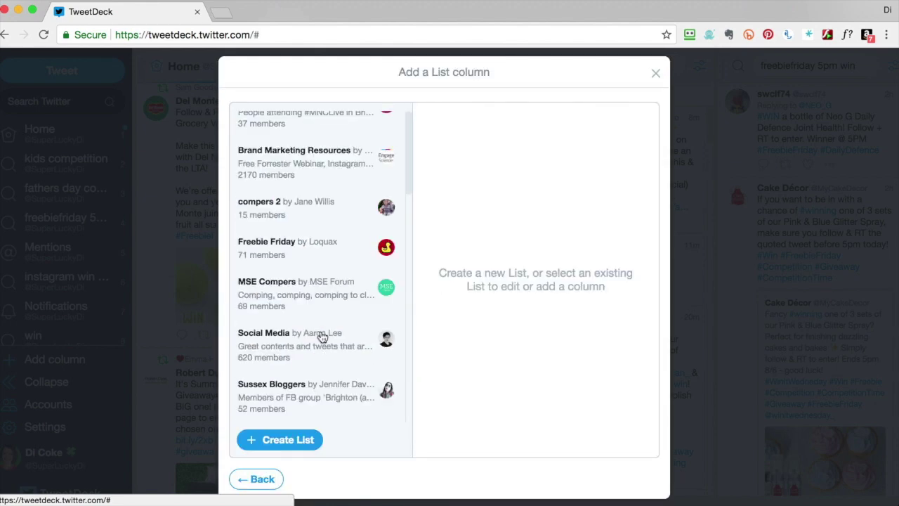
pyautogui.scroll(8, 335, 341)
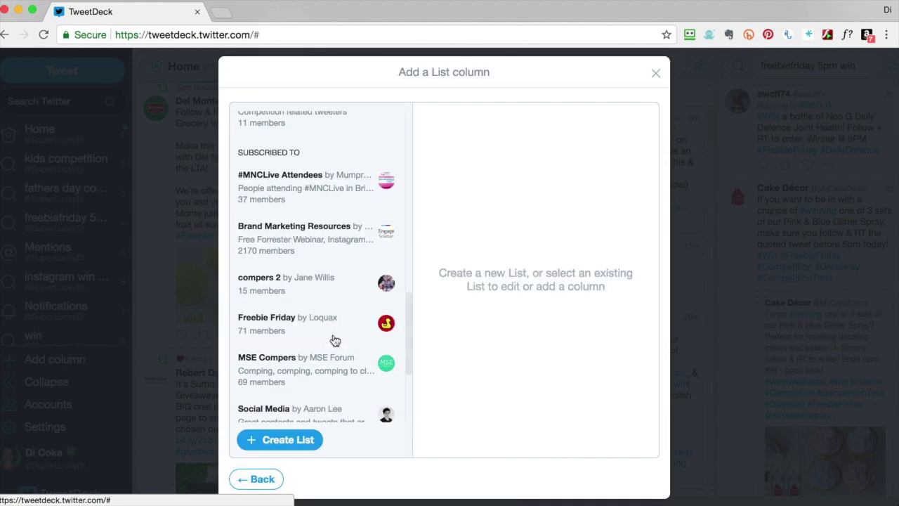
pyautogui.click(284, 255)
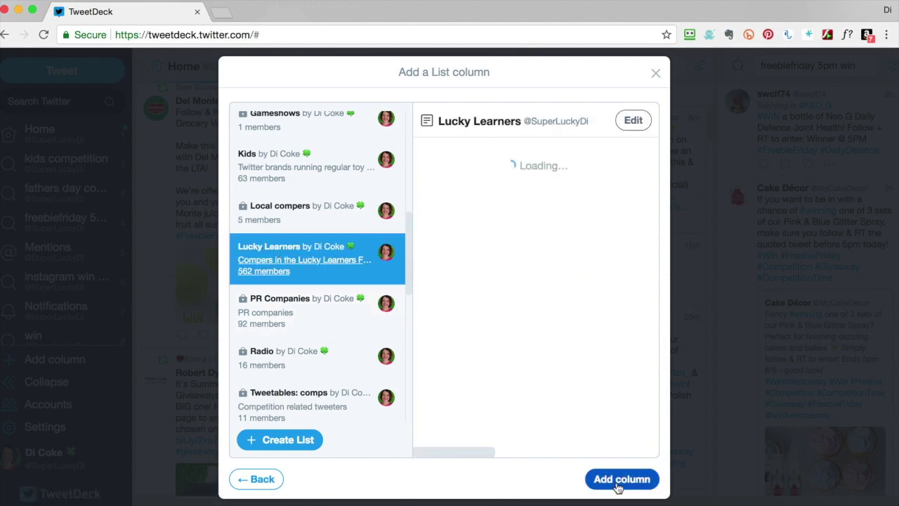
pyautogui.click(618, 482)
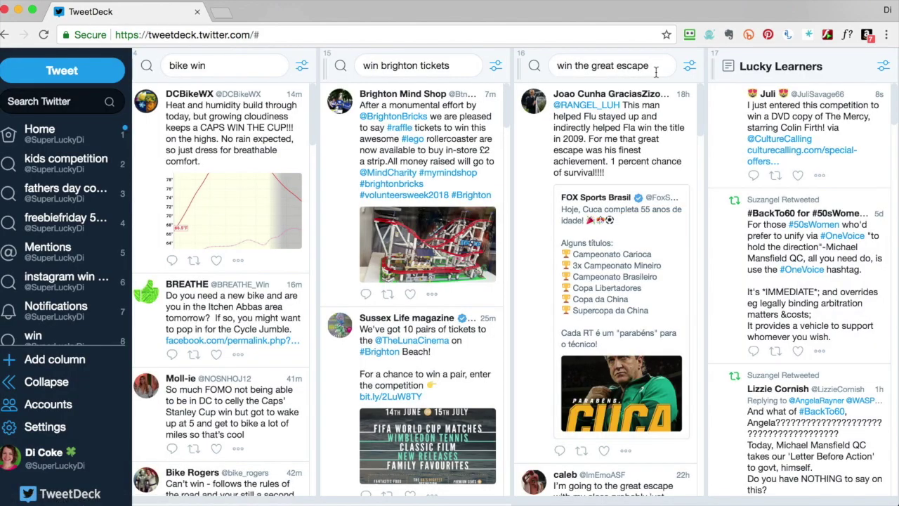
# Step: Reorder the columns so Lucky Learners sits second, right after Home
pyautogui.scroll(-5, 112, 328)
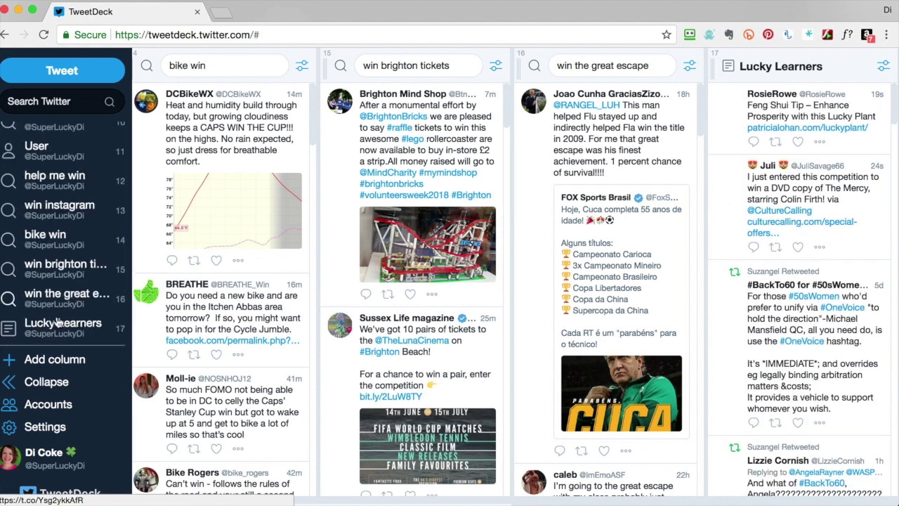
pyautogui.scroll(3, 47, 114)
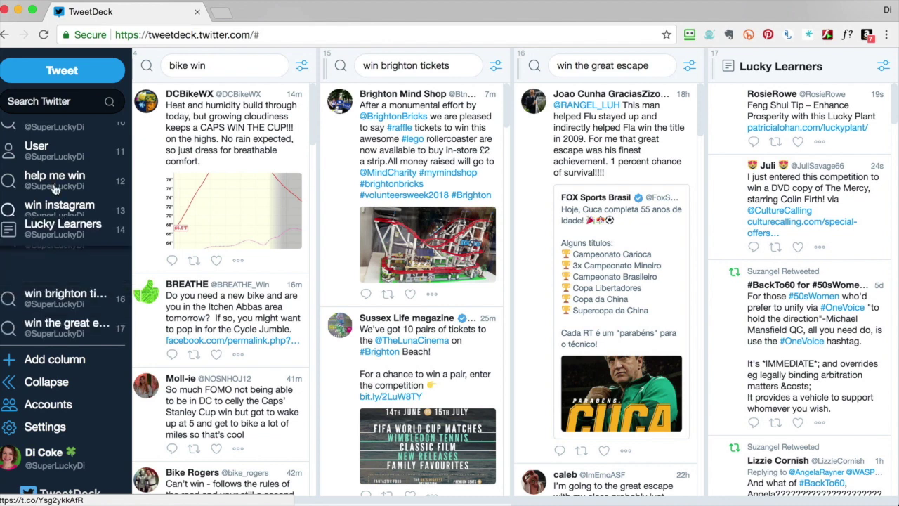
pyautogui.moveTo(48, 114); pyautogui.dragTo(36, 144)
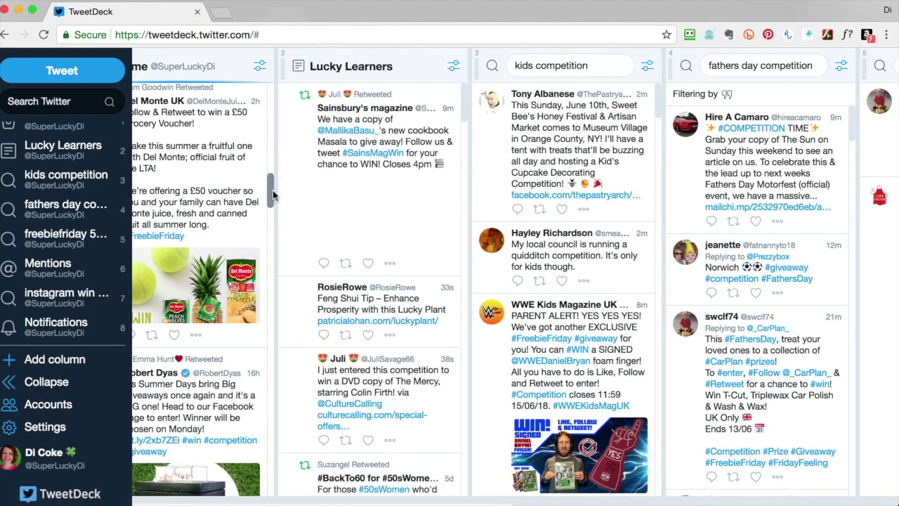
pyautogui.scroll(5, 268, 192)
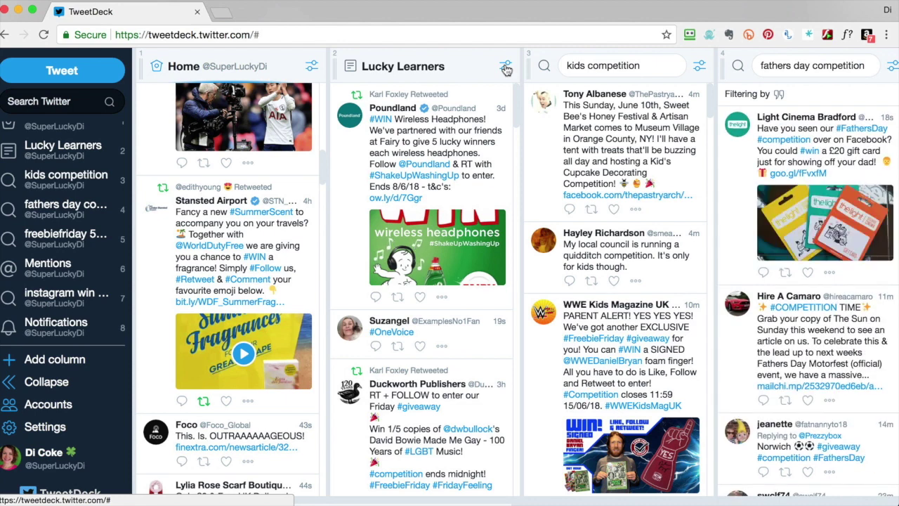
# Step: Set the Lucky Learners column's tweet content filter to match 'win tickets' and review the results
pyautogui.click(506, 67)
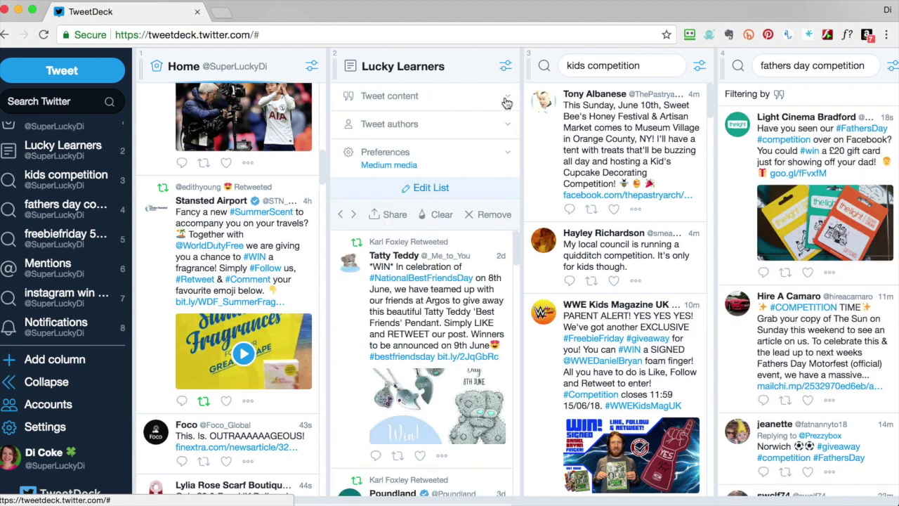
pyautogui.click(505, 99)
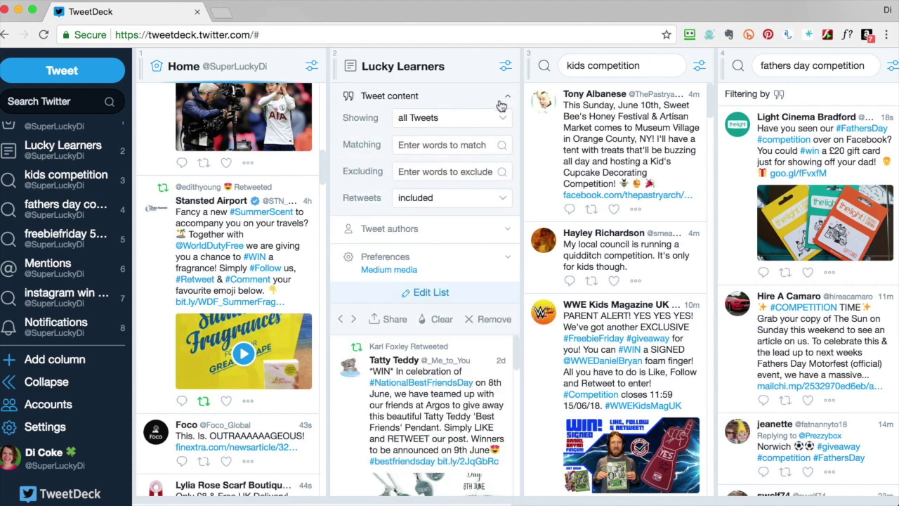
pyautogui.click(452, 144)
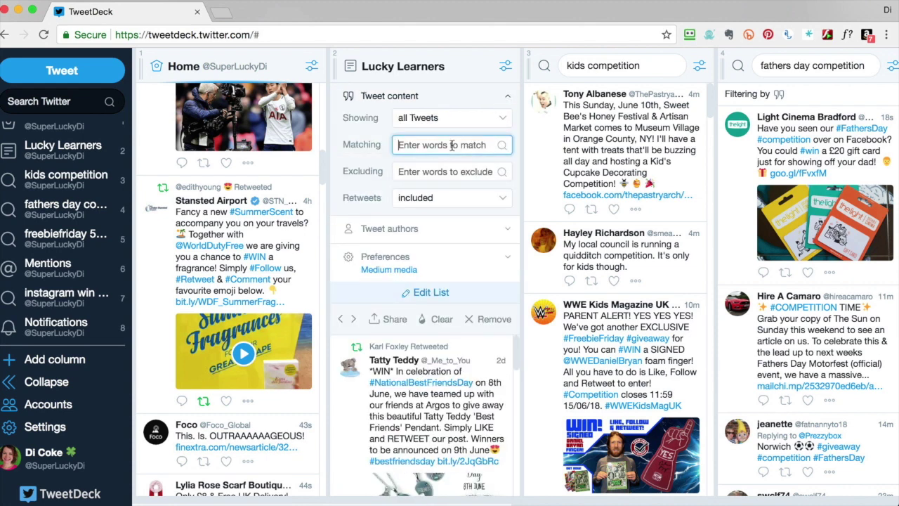
pyautogui.write('win tickets')
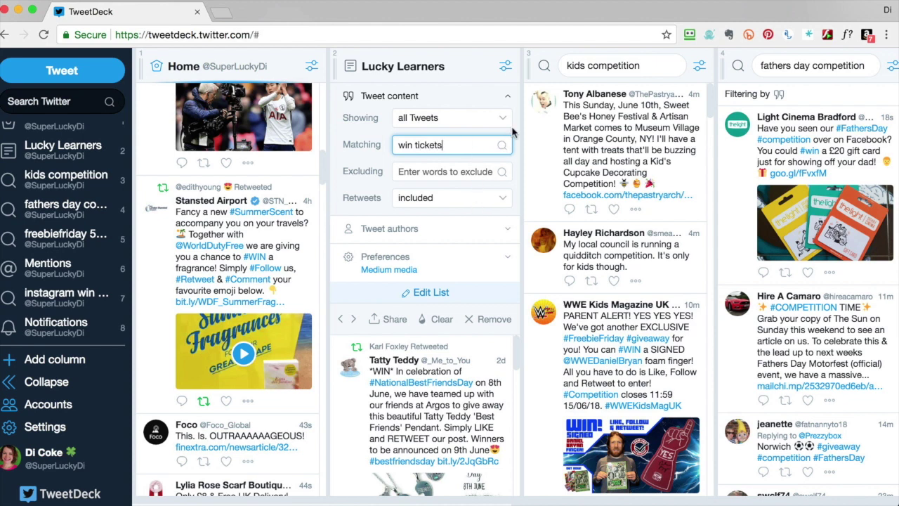
pyautogui.click(506, 99)
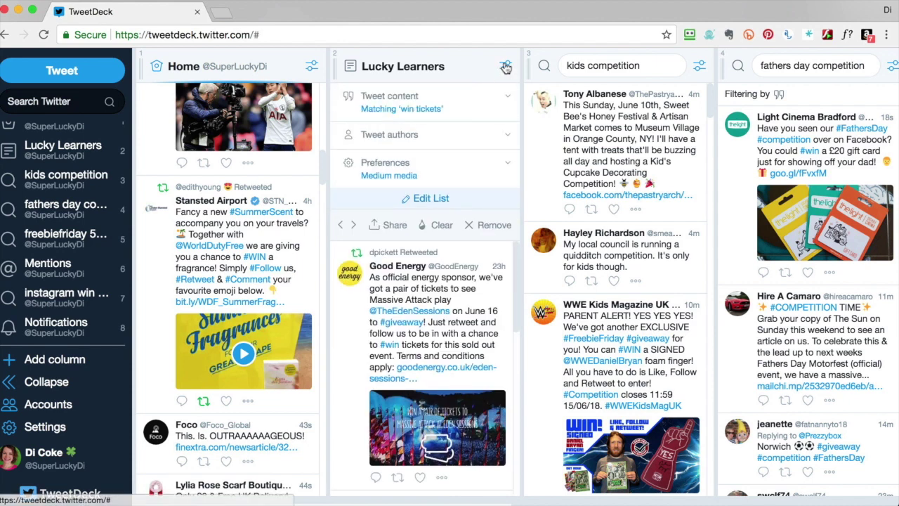
pyautogui.click(506, 66)
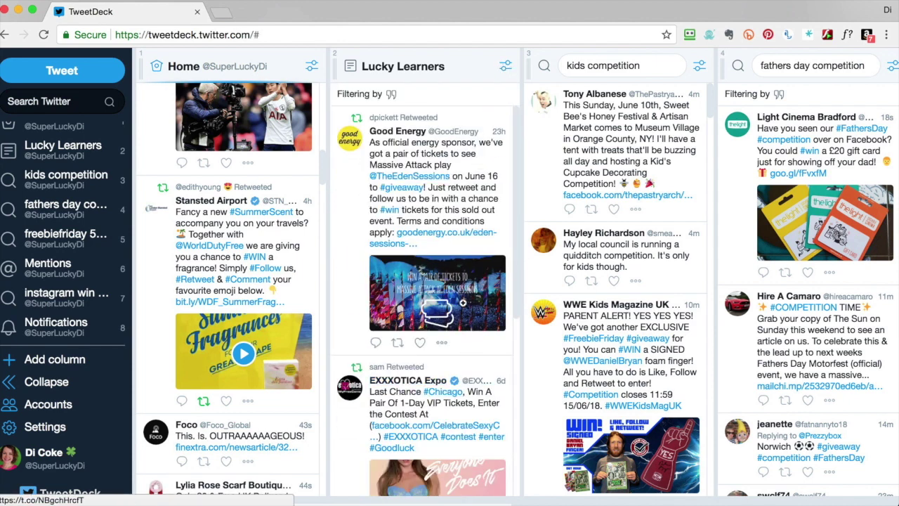
pyautogui.scroll(-5, 464, 306)
pyautogui.scroll(-1, 467, 357)
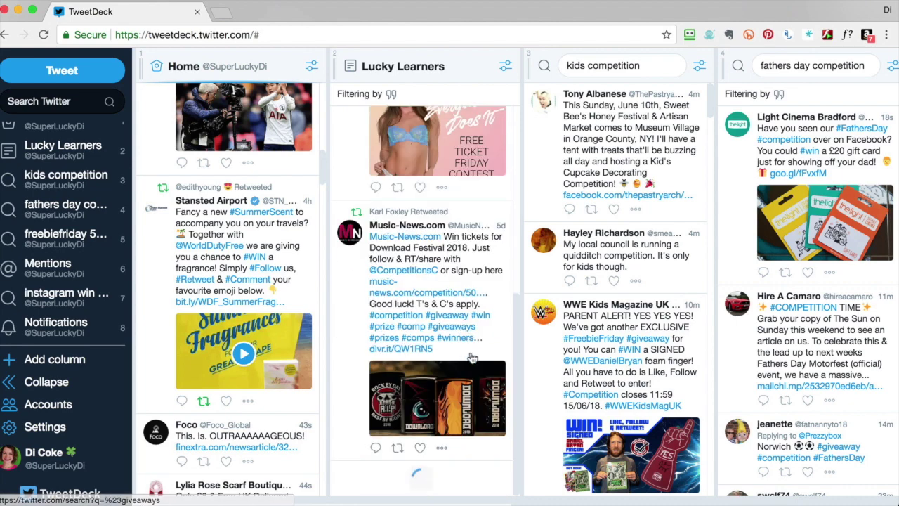
pyautogui.scroll(3, 472, 356)
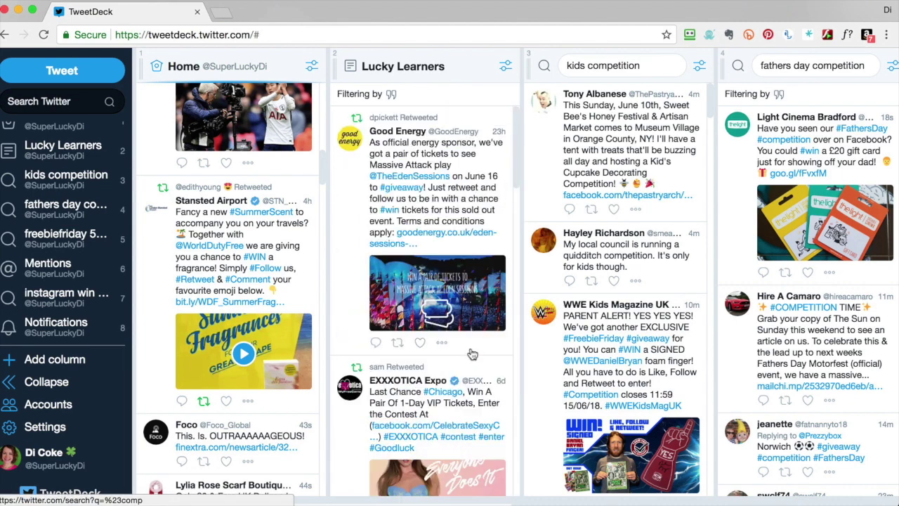
pyautogui.scroll(-5, 469, 342)
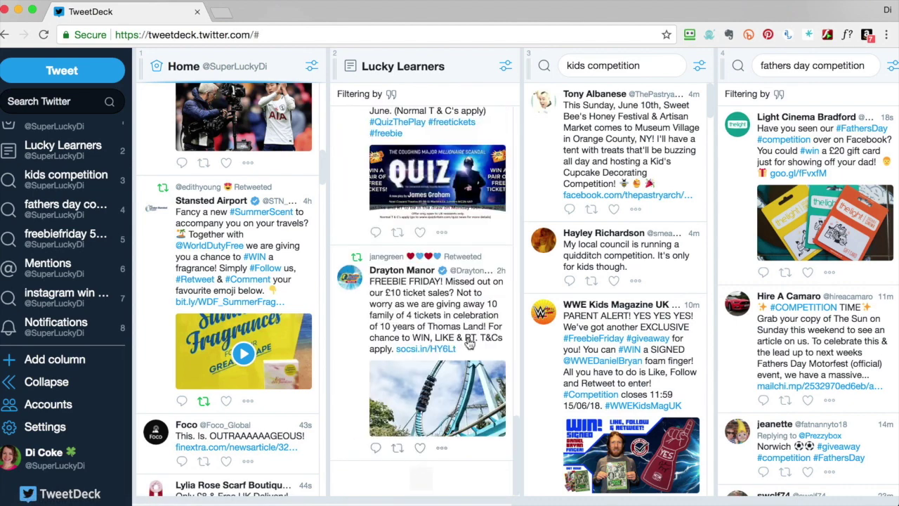
pyautogui.scroll(5, 469, 343)
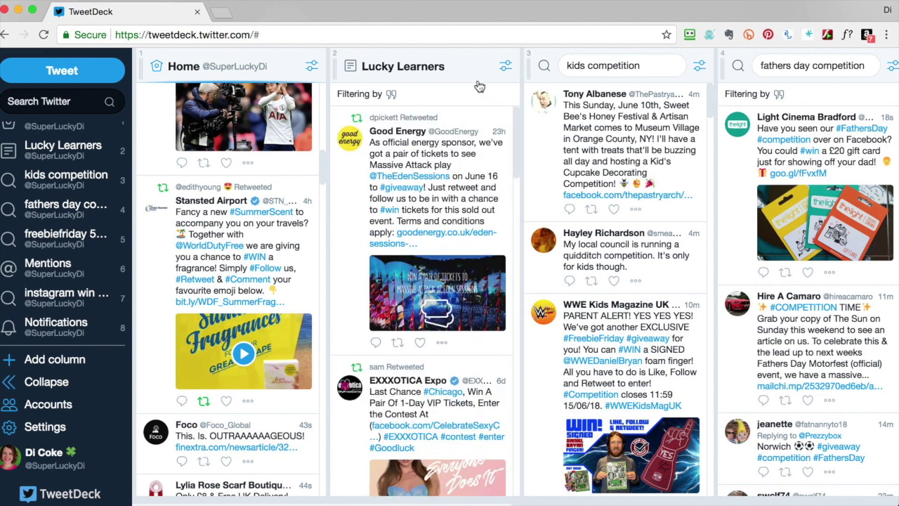
# Step: Set Retweets to excluded in the kids competition column's tweet content filter
pyautogui.click(698, 66)
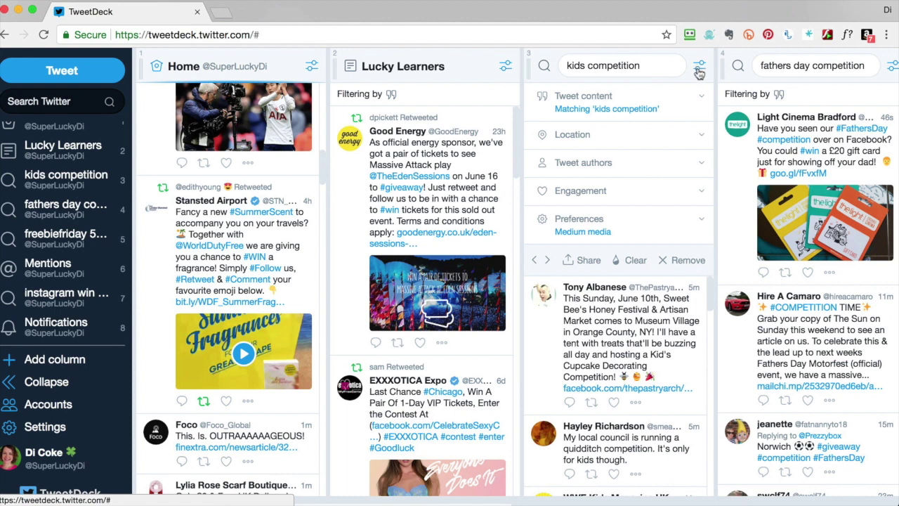
pyautogui.click(685, 104)
pyautogui.click(637, 280)
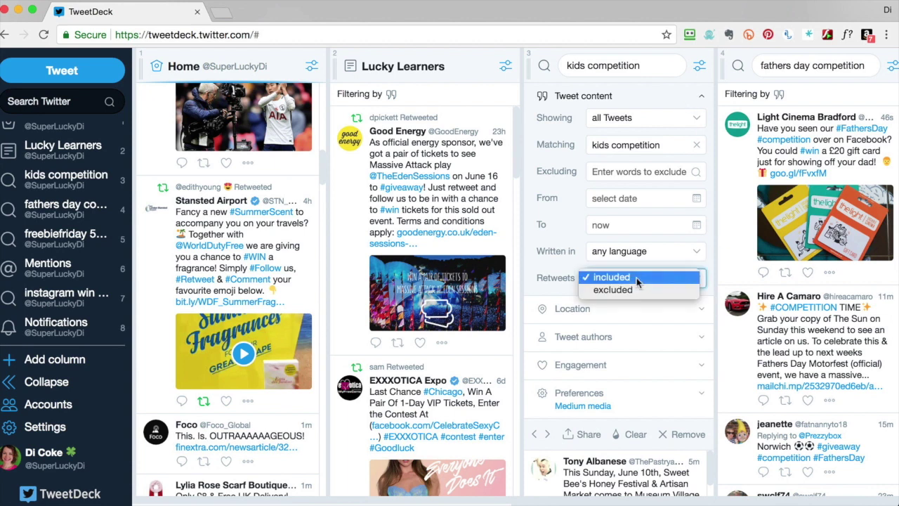
pyautogui.click(633, 290)
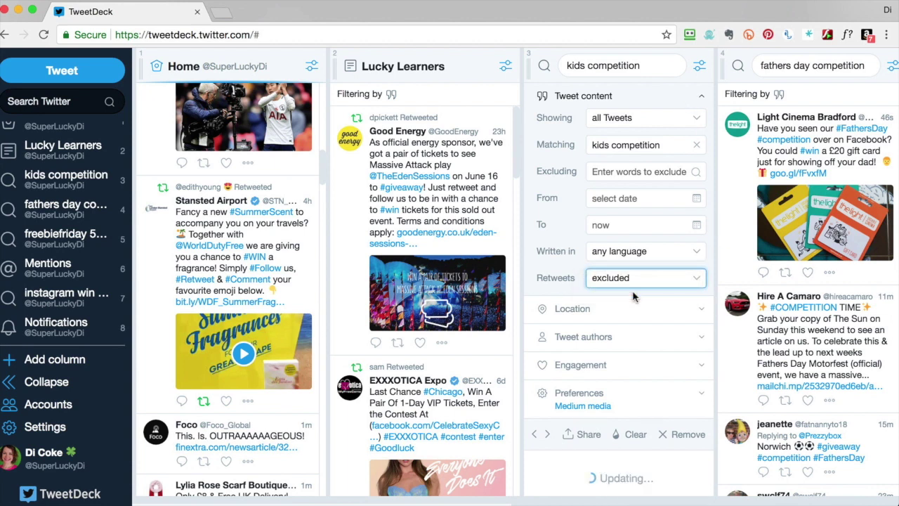
# Step: Open the kids competition column's start-date calendar, leaving the month at June
pyautogui.click(630, 197)
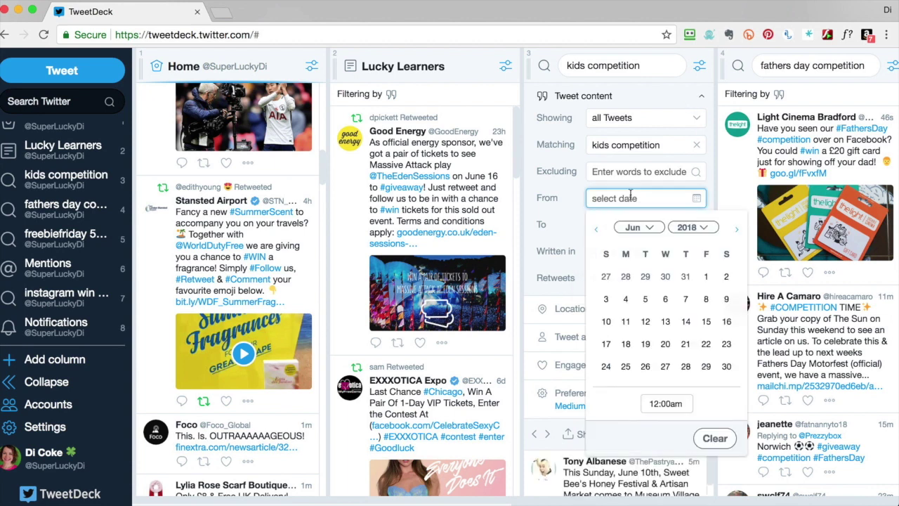
pyautogui.click(646, 226)
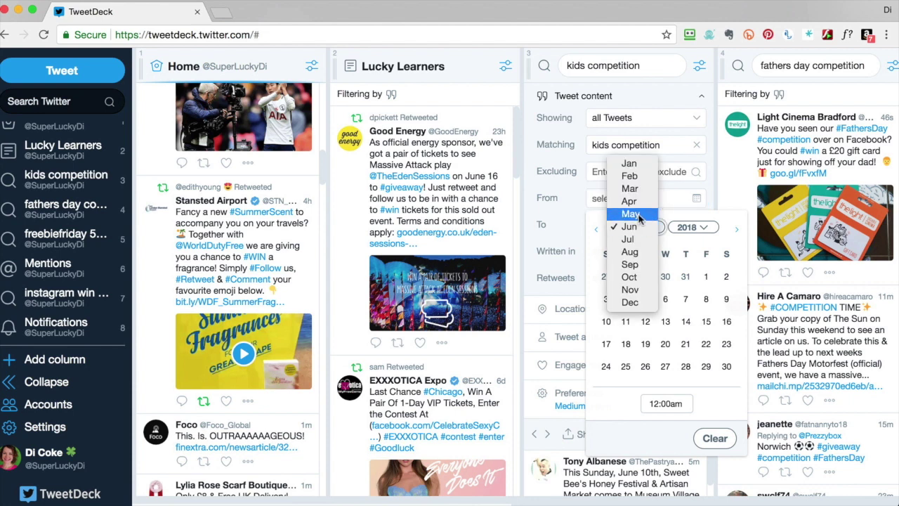
pyautogui.click(641, 219)
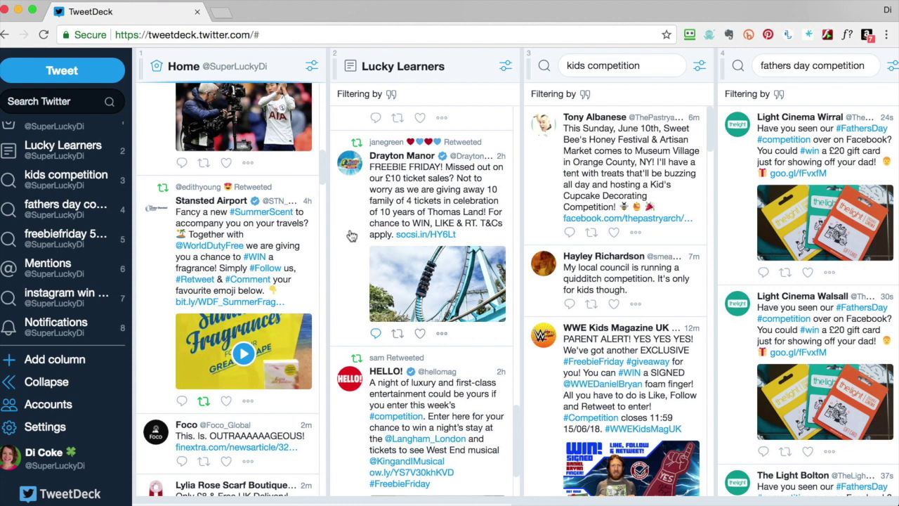
pyautogui.click(376, 335)
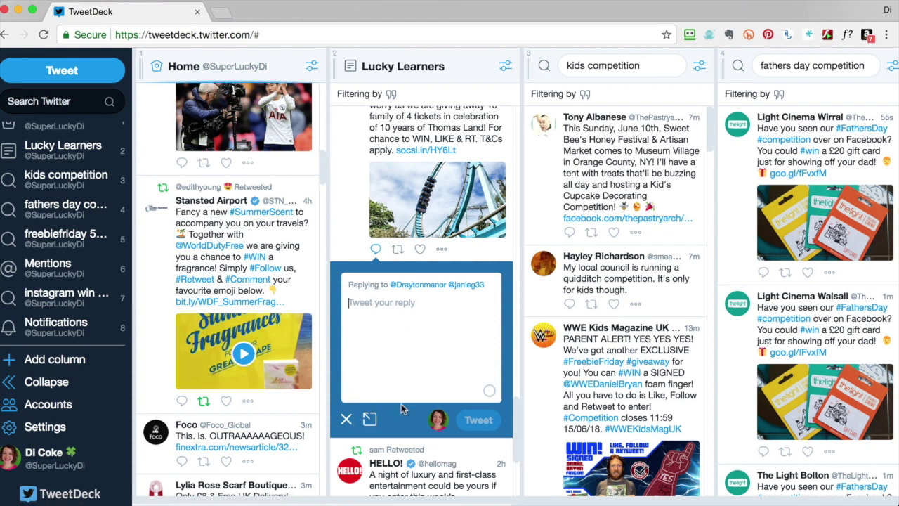
pyautogui.click(346, 419)
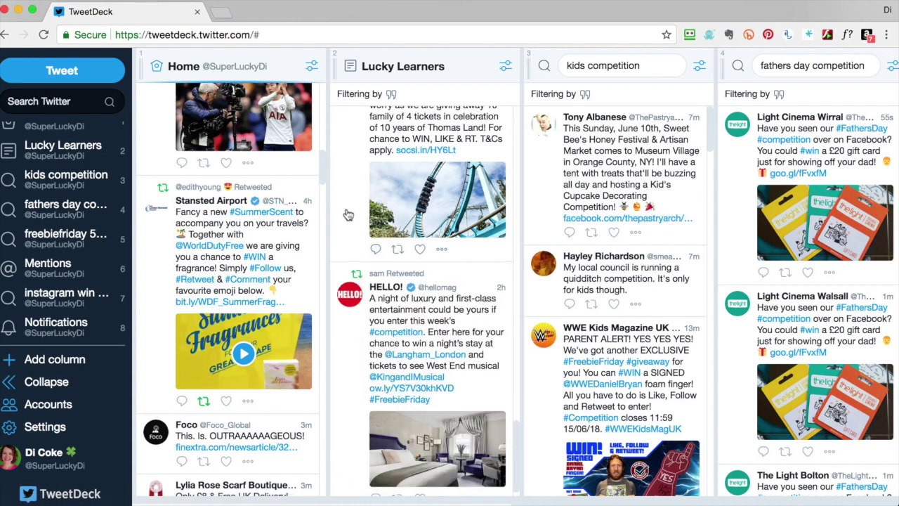
pyautogui.scroll(2, 344, 211)
pyautogui.scroll(-2, 356, 222)
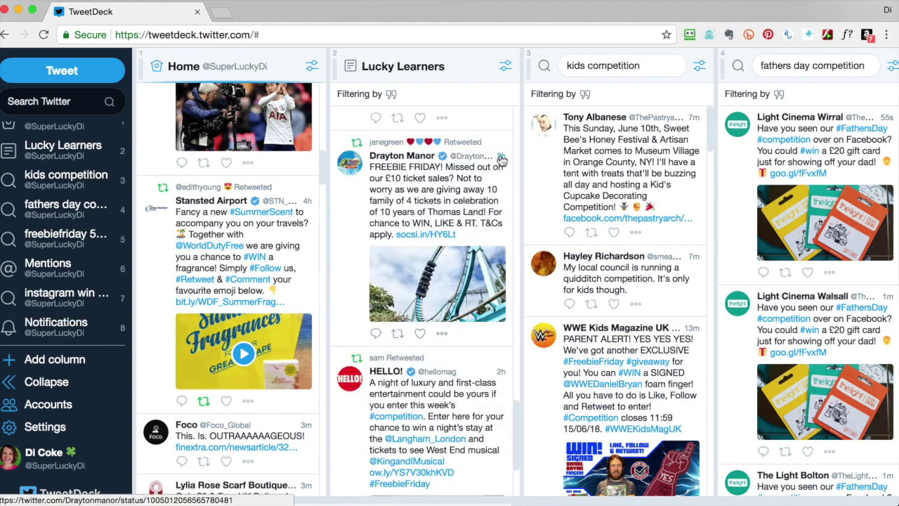
pyautogui.click(500, 160)
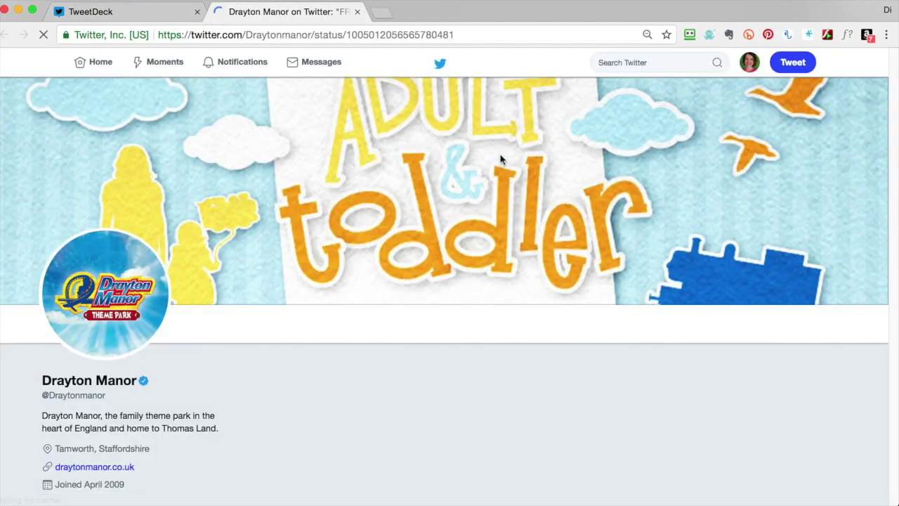
pyautogui.scroll(-5, 575, 162)
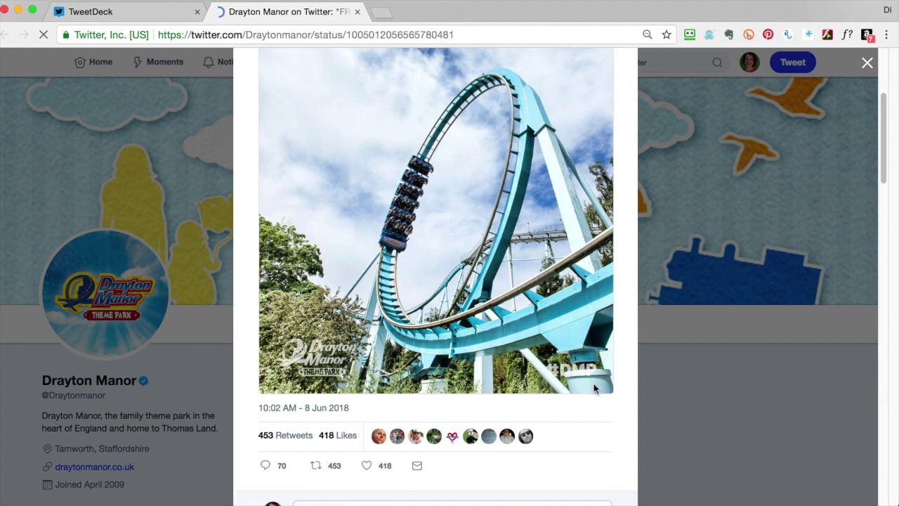
pyautogui.click(450, 440)
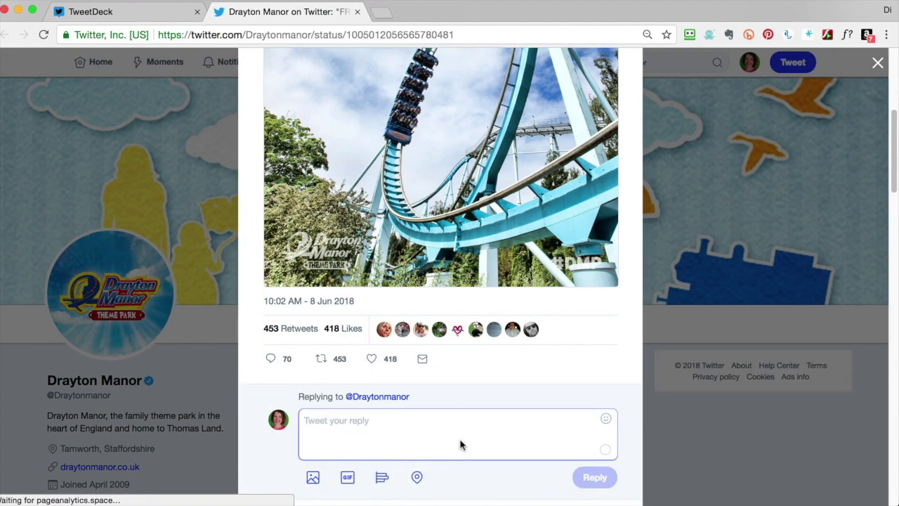
pyautogui.scroll(5, 608, 154)
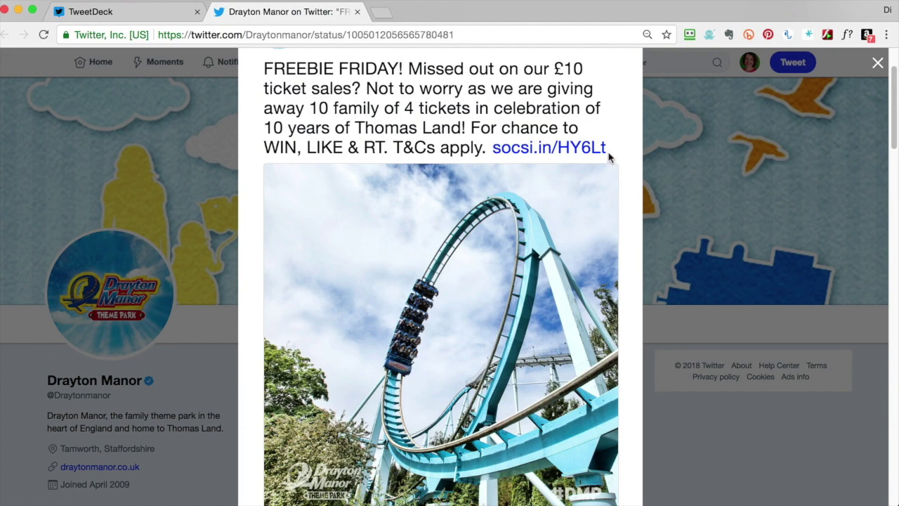
pyautogui.press('super+w')
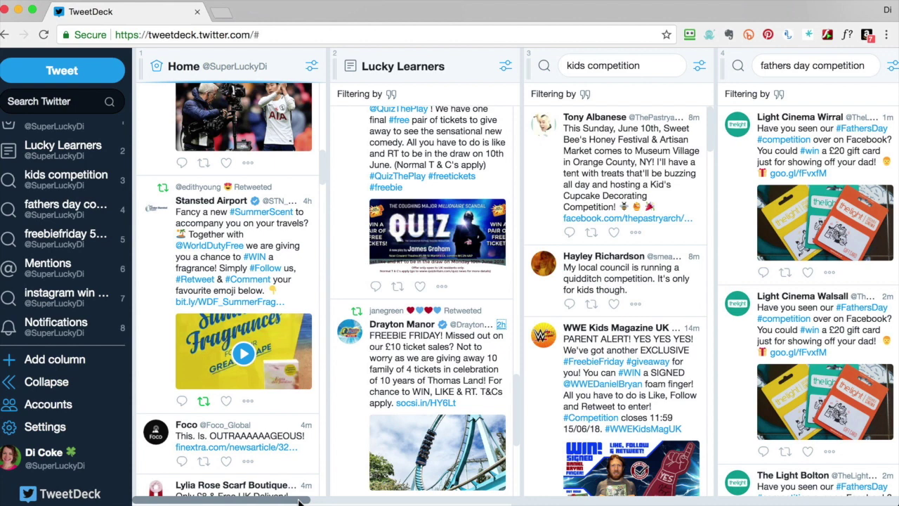